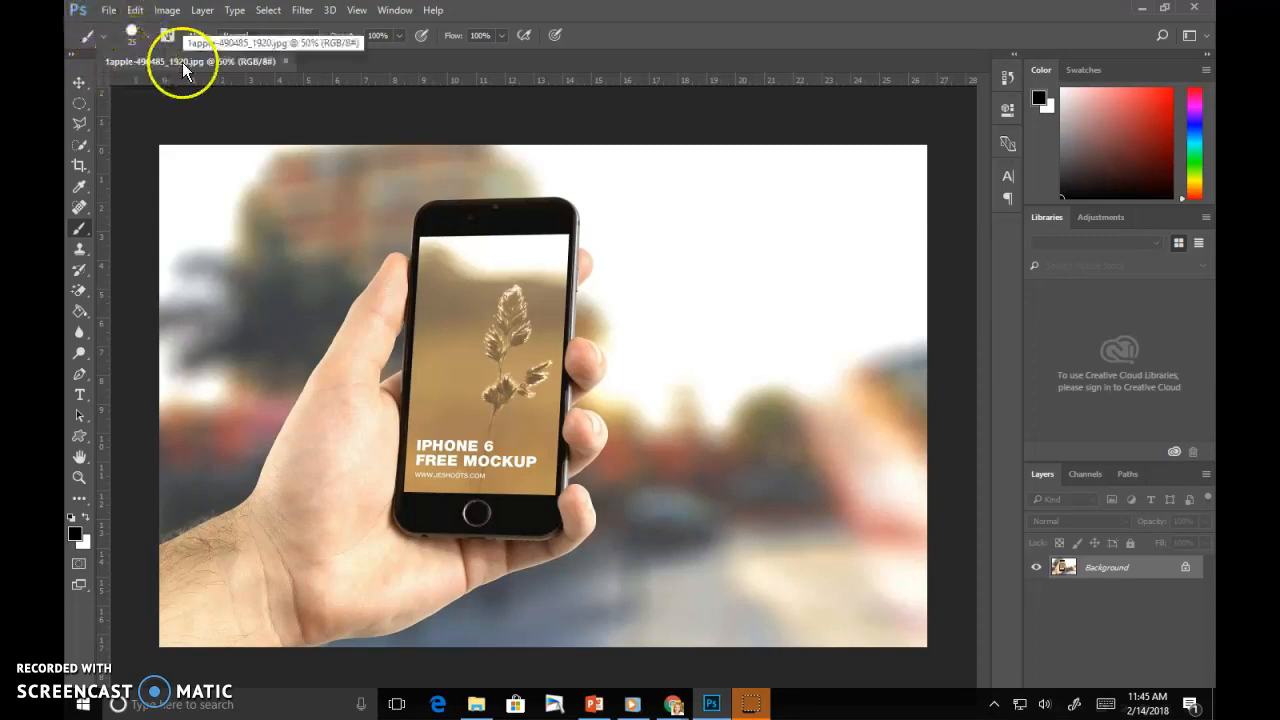
Save the phone mockup image as a Photoshop PSD file named ExperienceCo in the colorado folder.
left_click(109, 12)
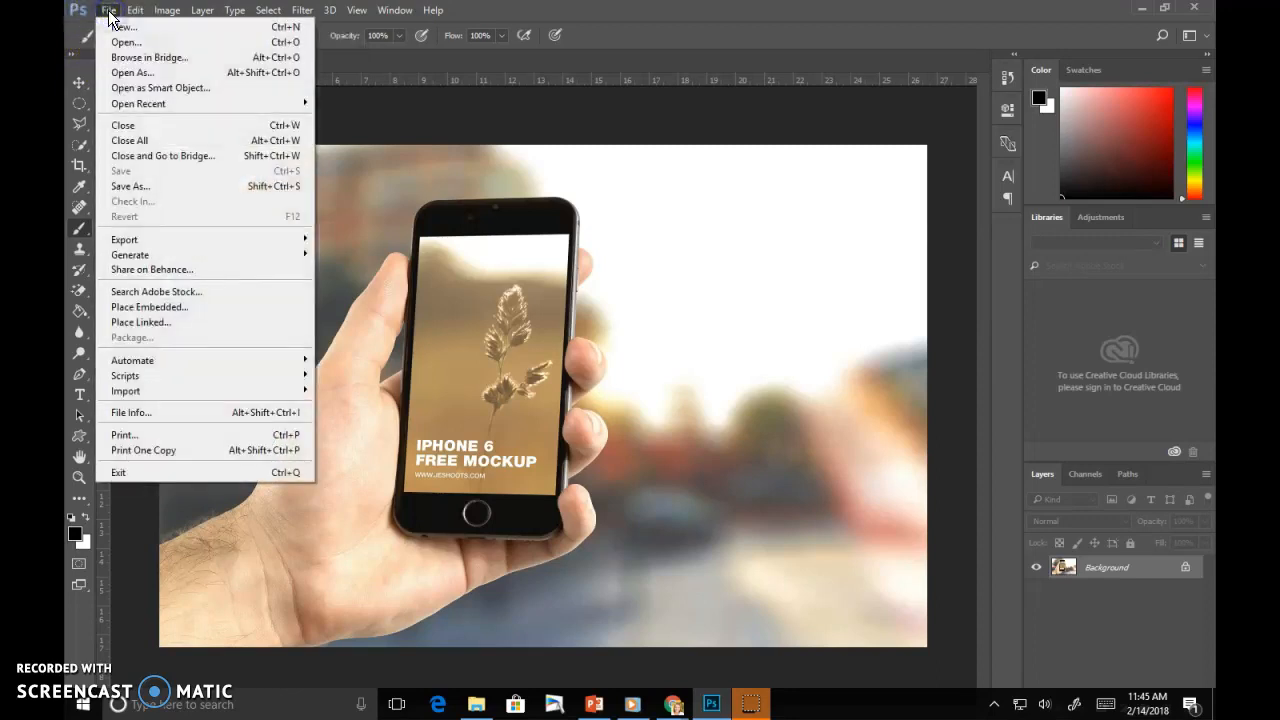
left_click(150, 186)
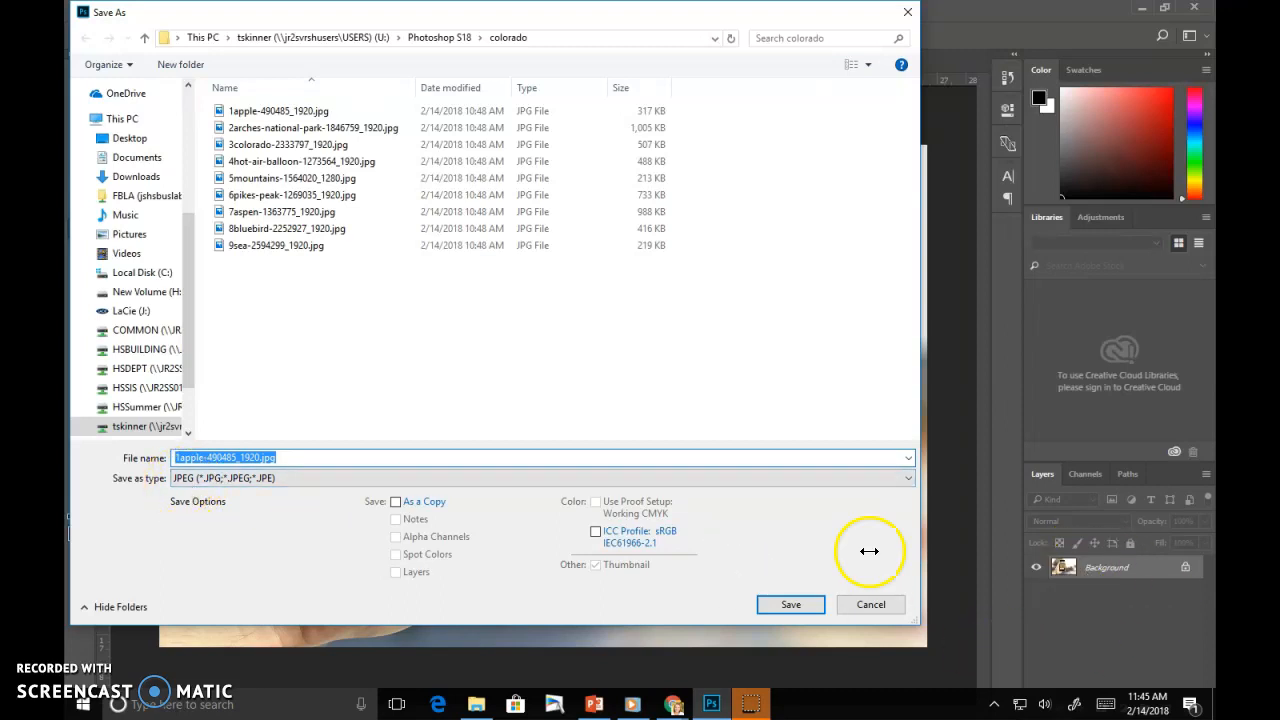
left_click(205, 479)
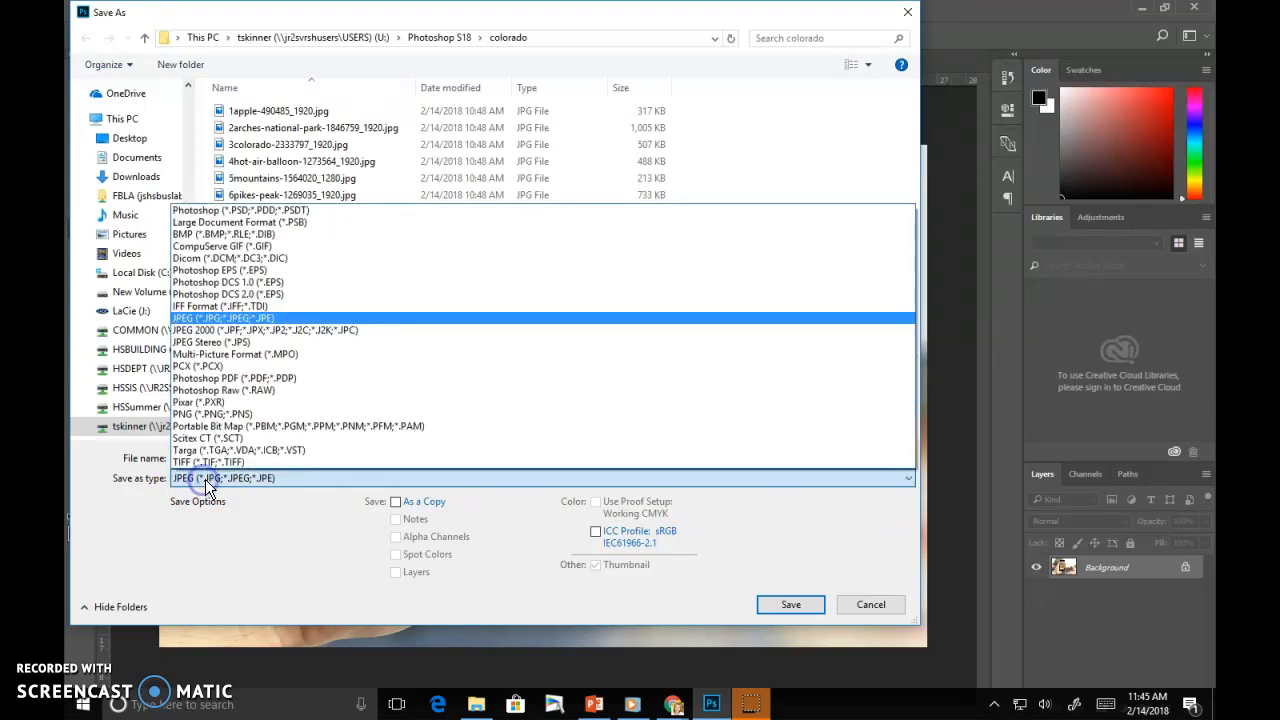
left_click(247, 217)
double_click(302, 453)
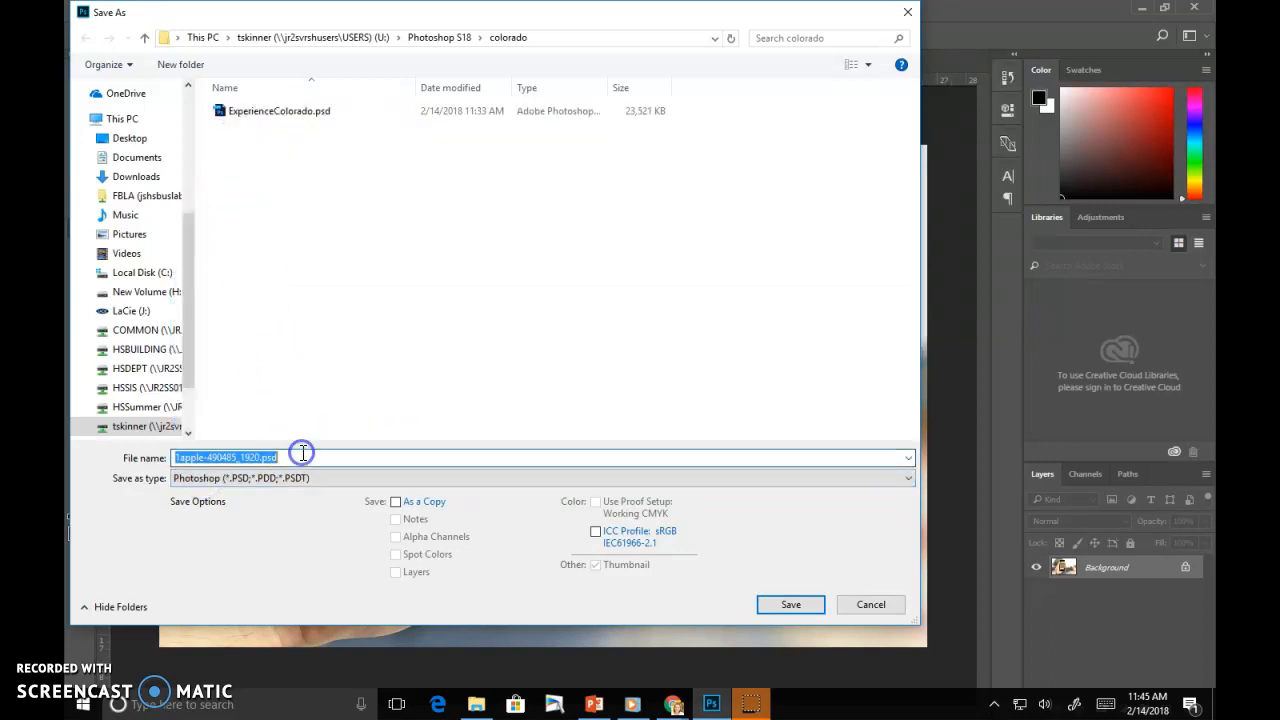
type("Expe")
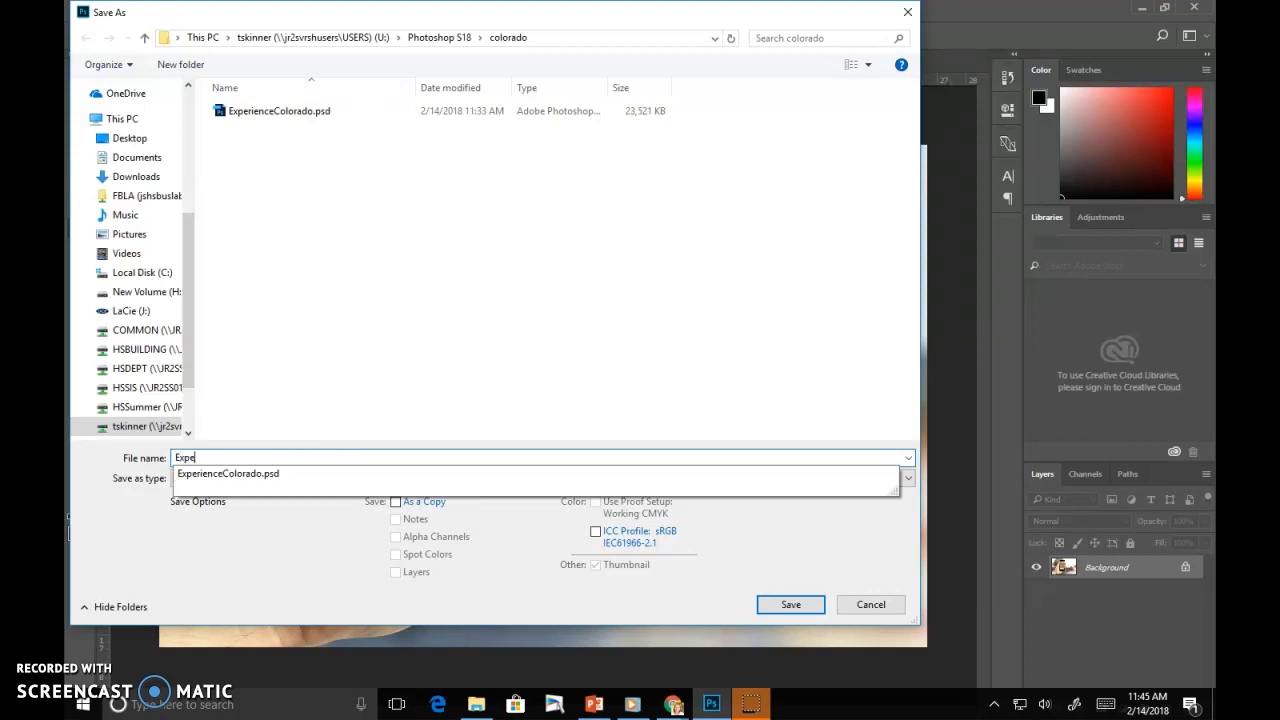
type("rienceCo")
key("Return")
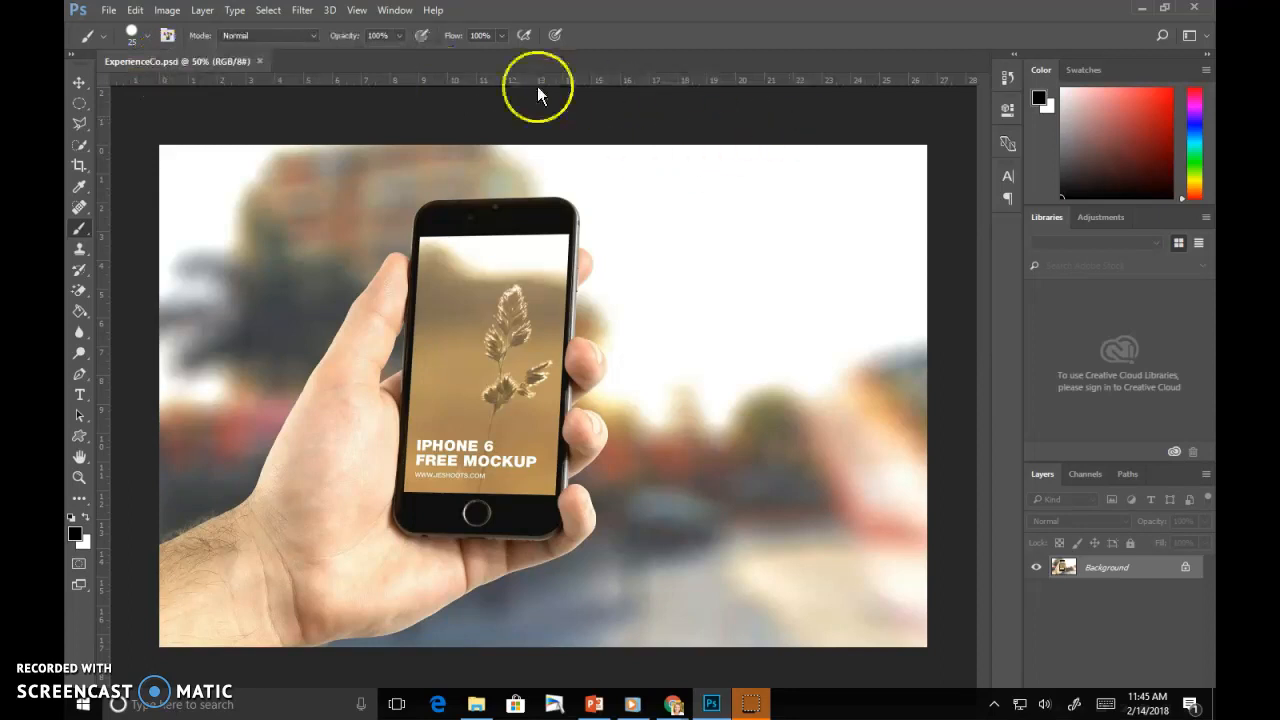
Reset the Essentials workspace to its default layout.
left_click(394, 11)
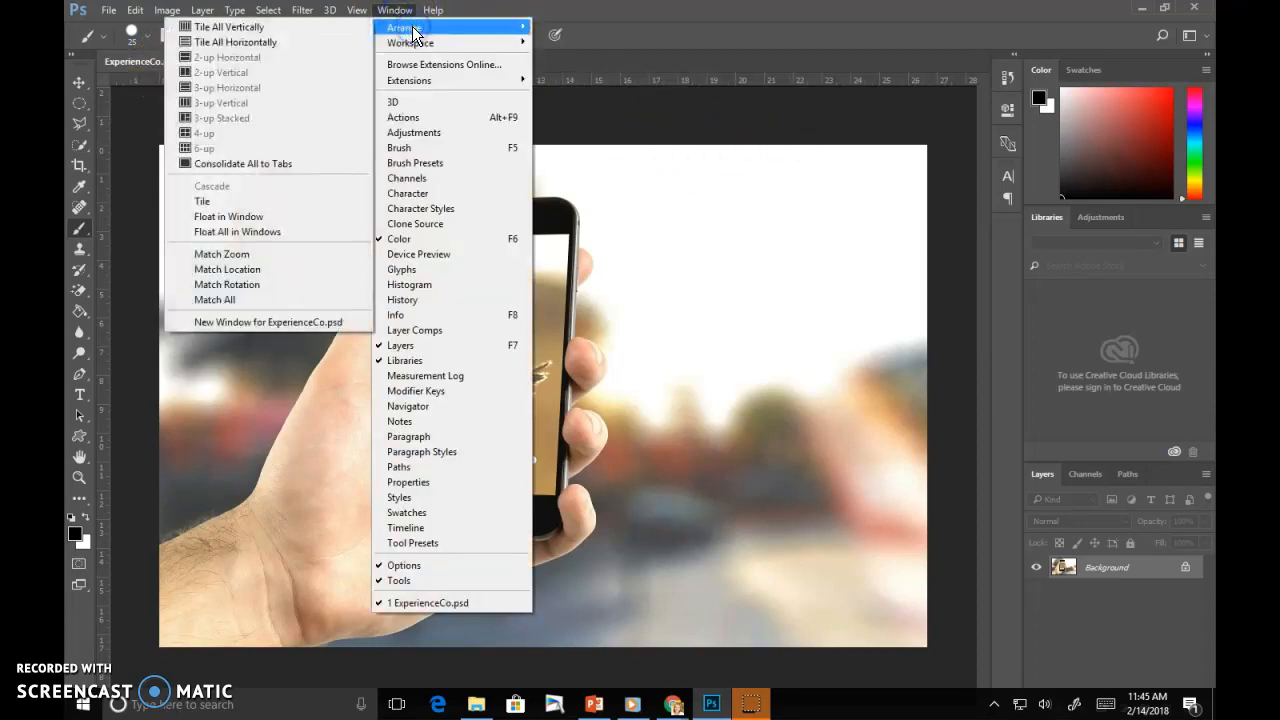
mouse_move(420, 47)
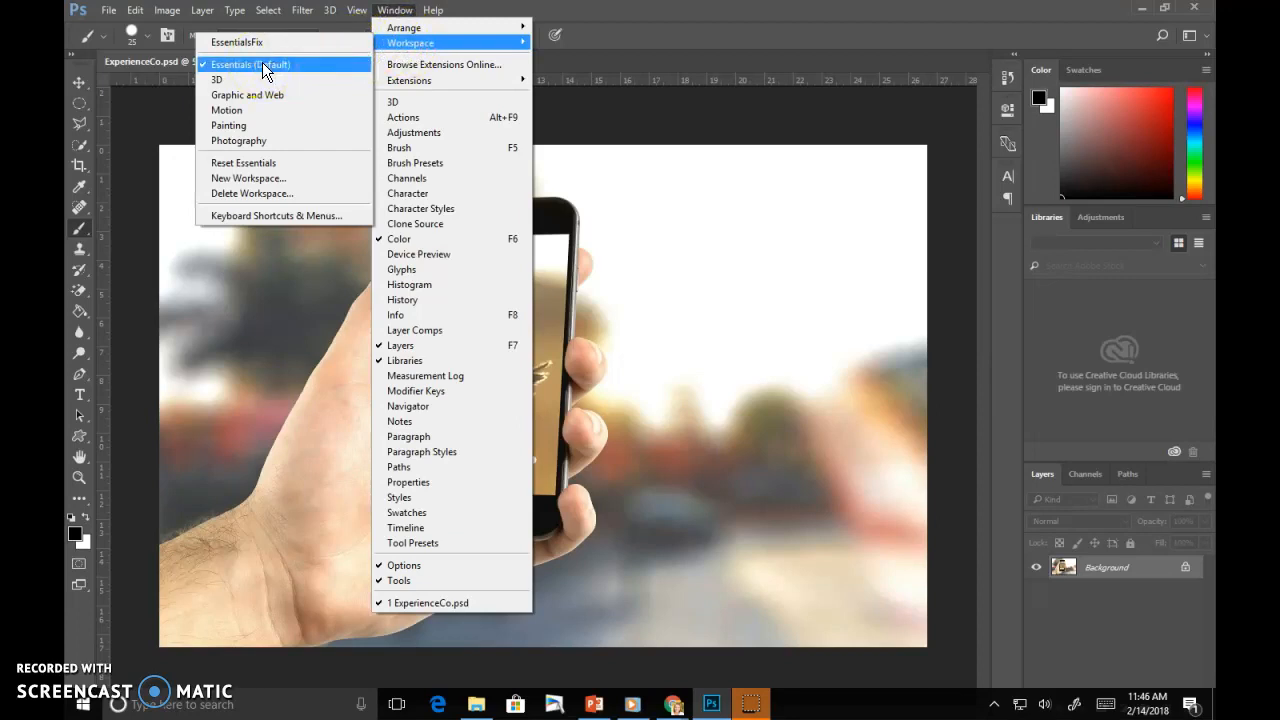
left_click(260, 162)
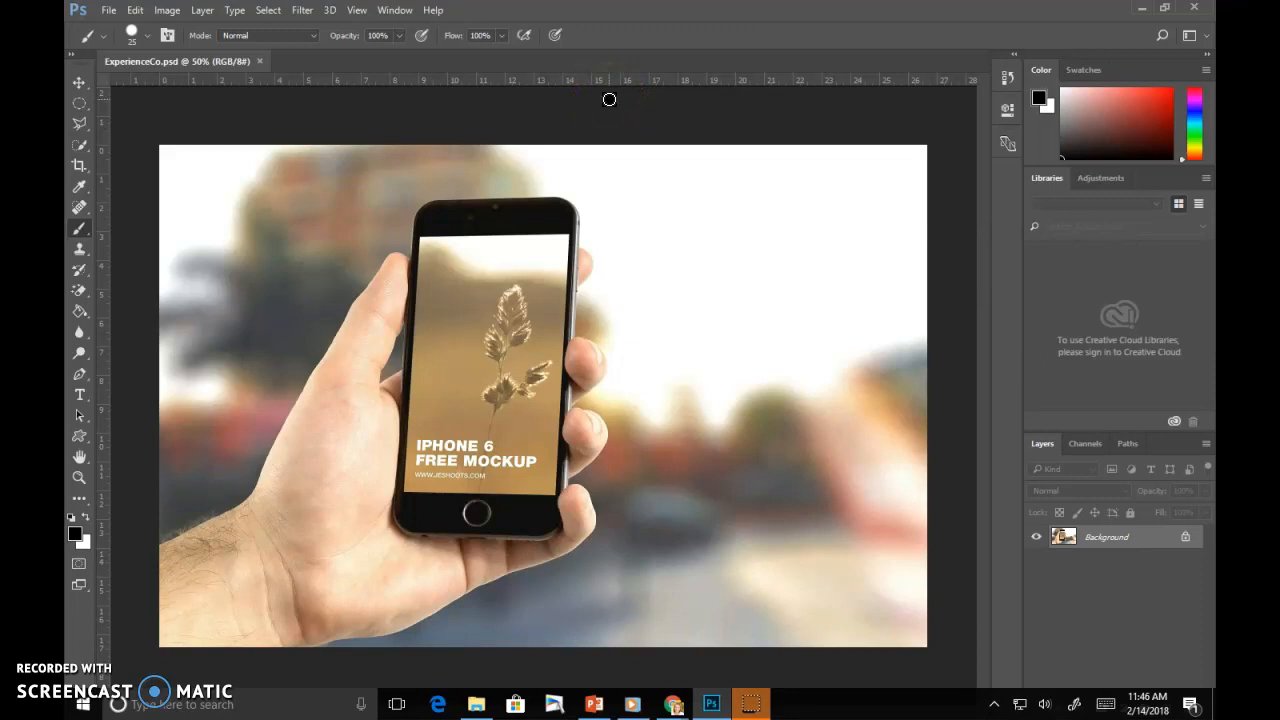
left_click(354, 414)
left_click(80, 145)
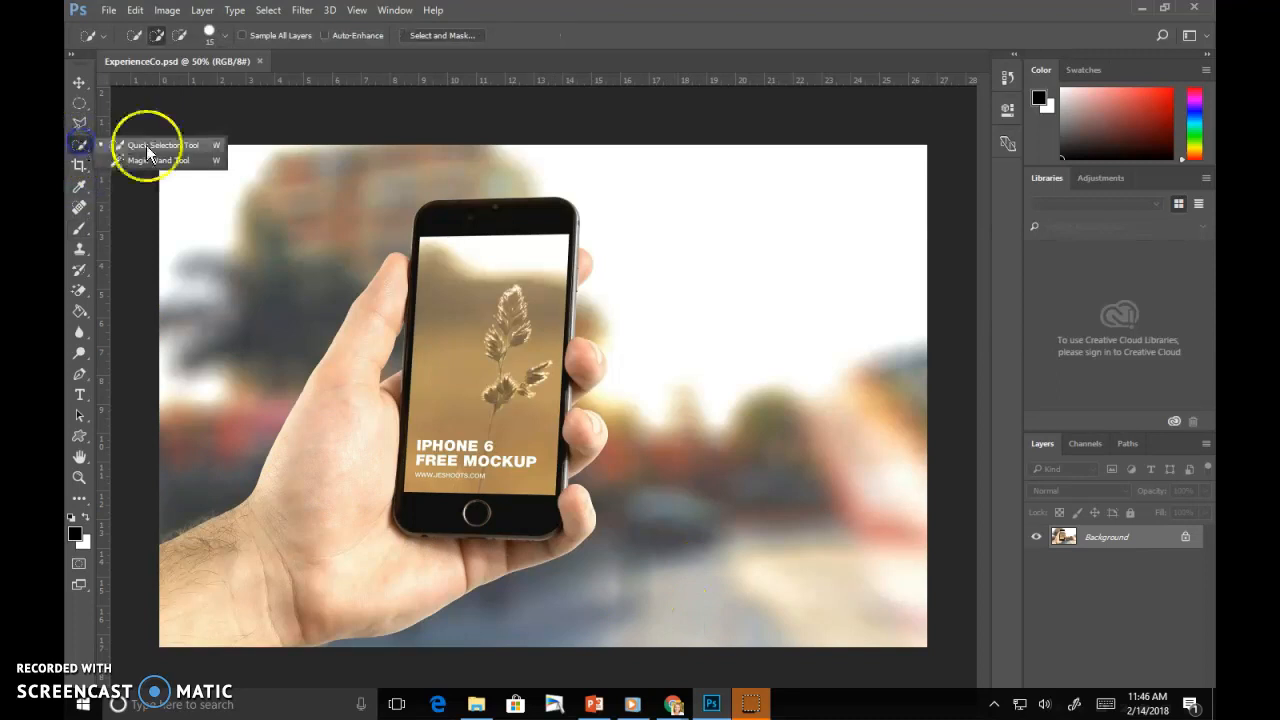
left_click(82, 124)
left_click(83, 106)
left_click(82, 128)
left_click(80, 144)
left_click(79, 124)
left_click(79, 104)
left_click(79, 126)
left_click(79, 148)
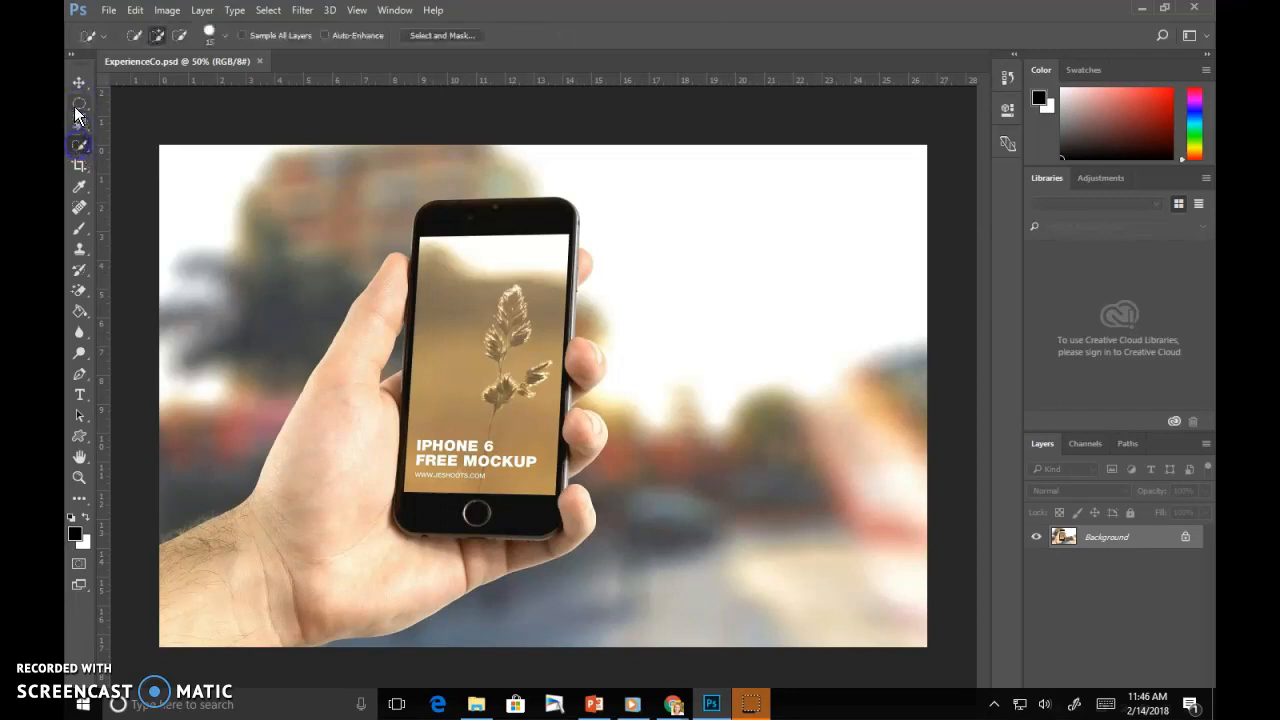
Try a Rectangular Marquee selection over the upper part of the phone, and deselect it.
left_click(79, 103)
left_click(118, 101)
left_click_drag(408, 205, 566, 425)
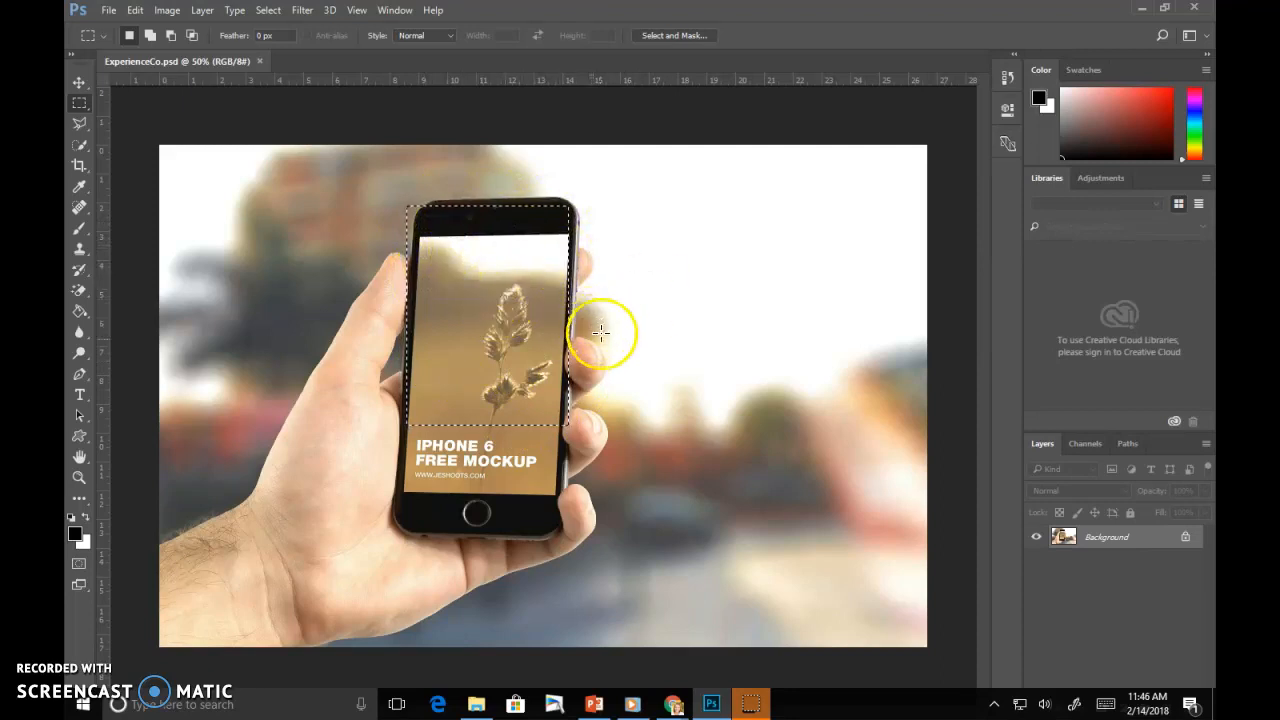
left_click(478, 322)
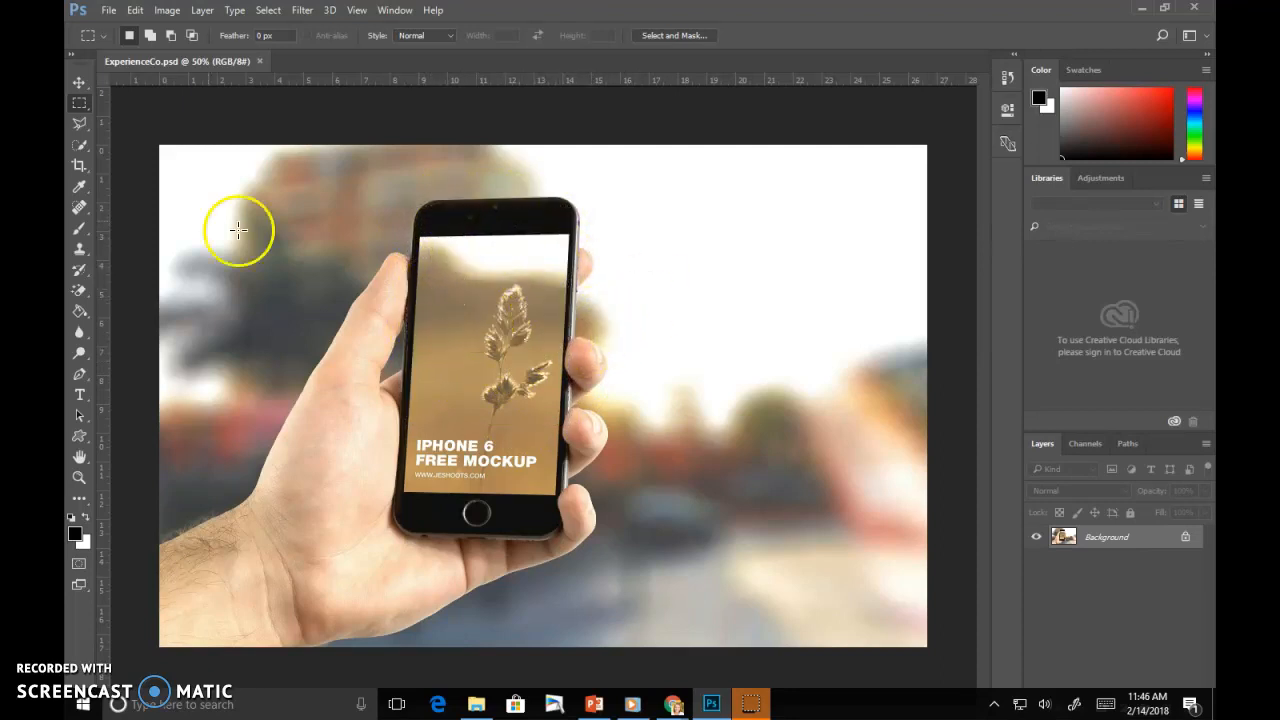
Try an Elliptical Marquee selection over the palm and lower phone, and deselect it.
right_click(80, 104)
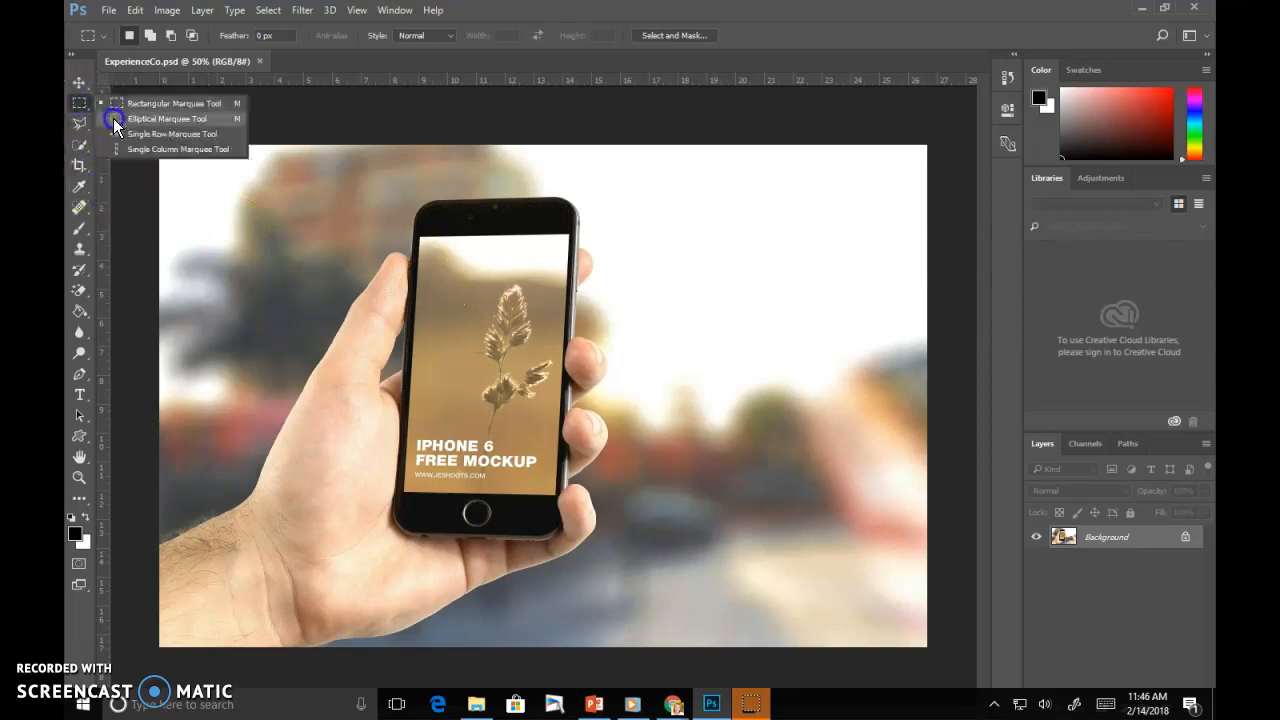
left_click(125, 119)
left_click_drag(302, 401, 486, 598)
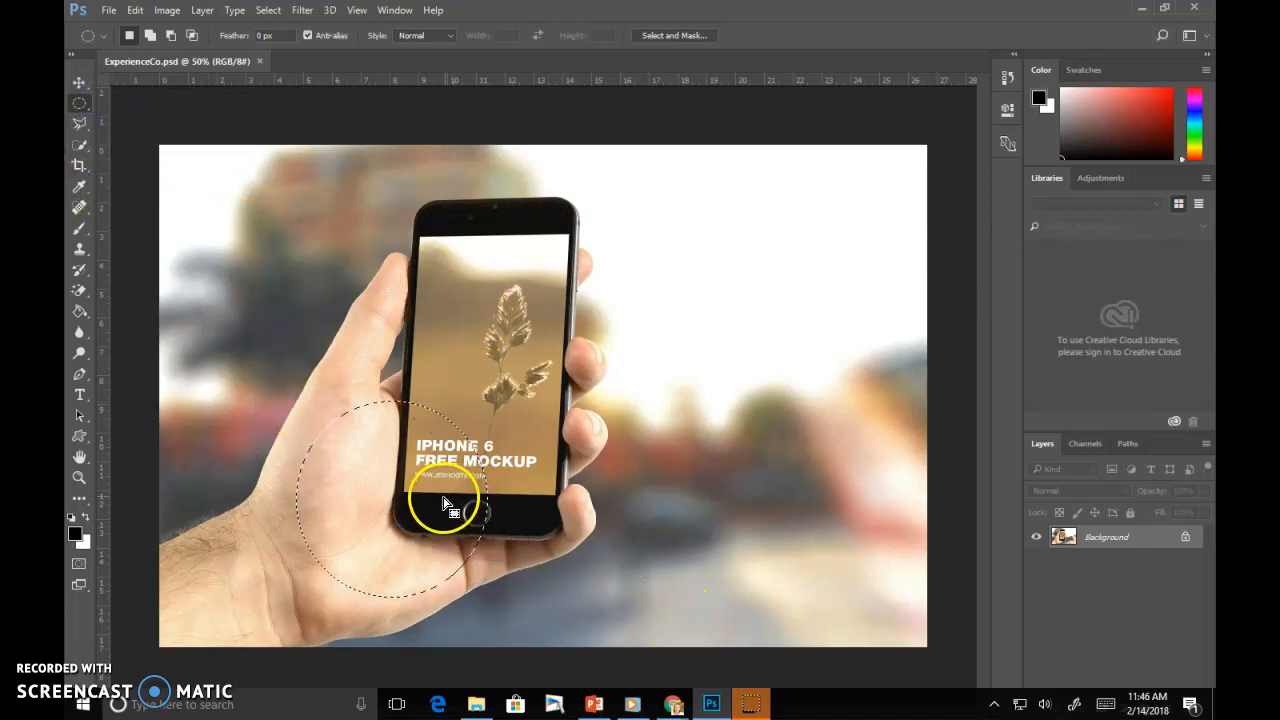
key("ctrl+d")
Try a freehand Lasso selection around the thumb, and deselect it.
left_click(80, 126)
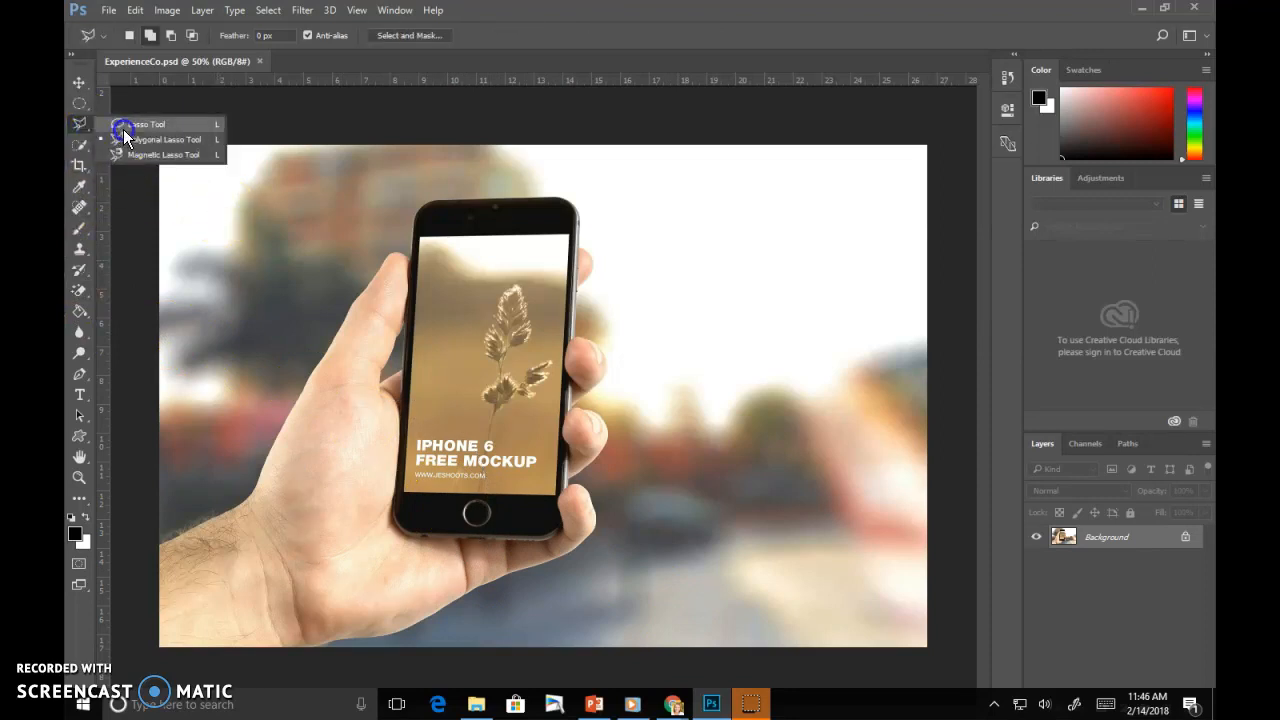
left_click(124, 128)
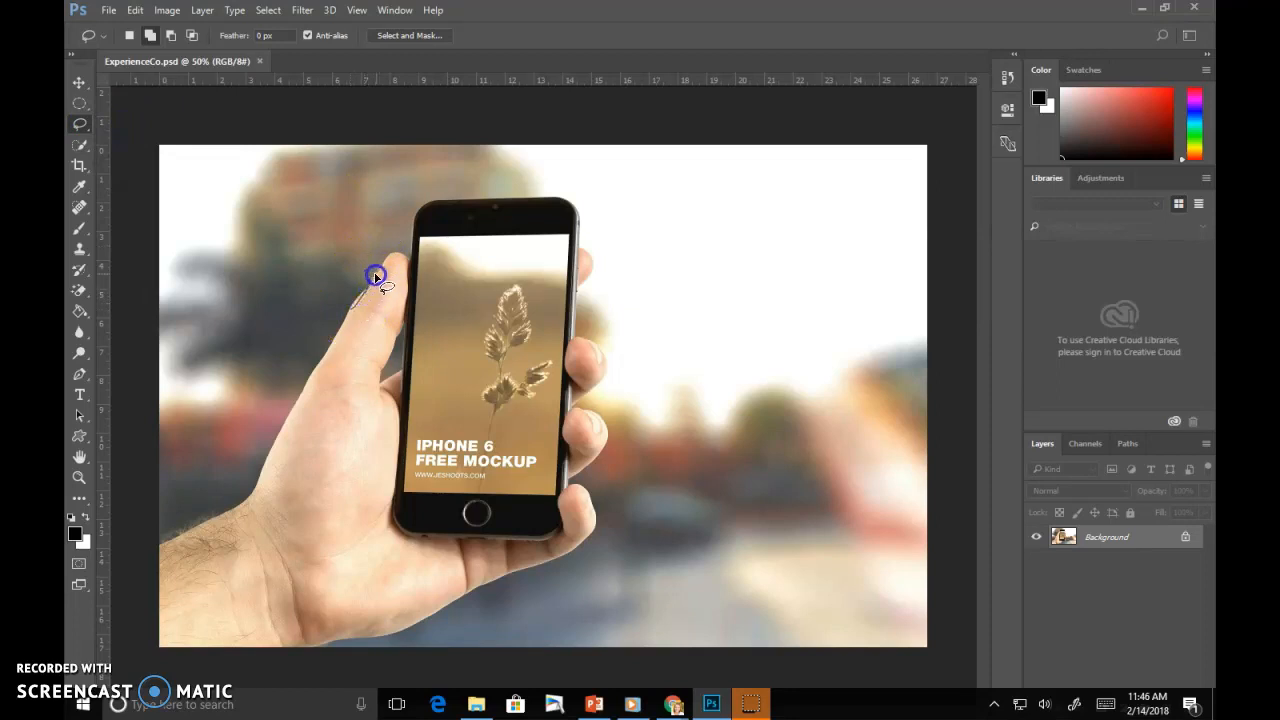
mouse_move(410, 268)
left_mouse_down()
mouse_move(385, 385)
mouse_move(340, 383)
left_mouse_up()
left_click_drag(340, 325, 350, 297)
left_click(450, 320)
Try a Polygonal Lasso selection outlining the thumb with straight segments, and deselect it.
left_click_drag(80, 124, 127, 145)
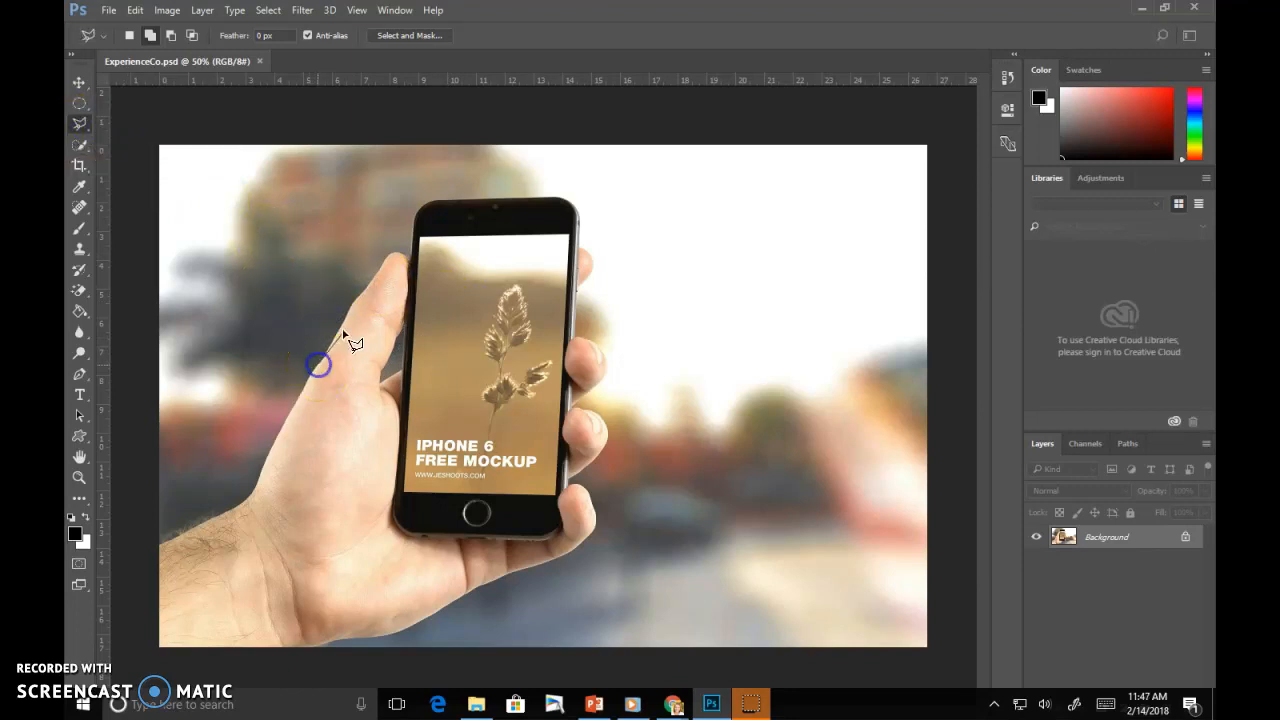
left_click(373, 283)
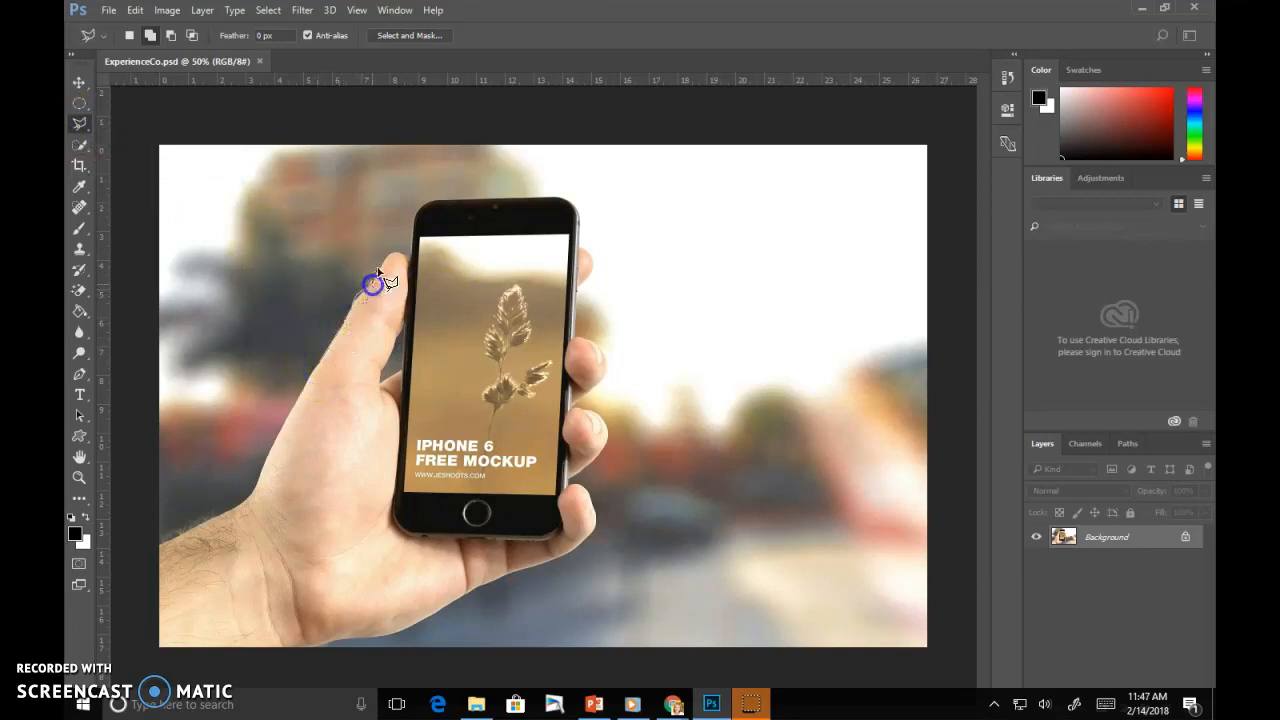
left_click(400, 285)
left_click(370, 374)
left_click(333, 352)
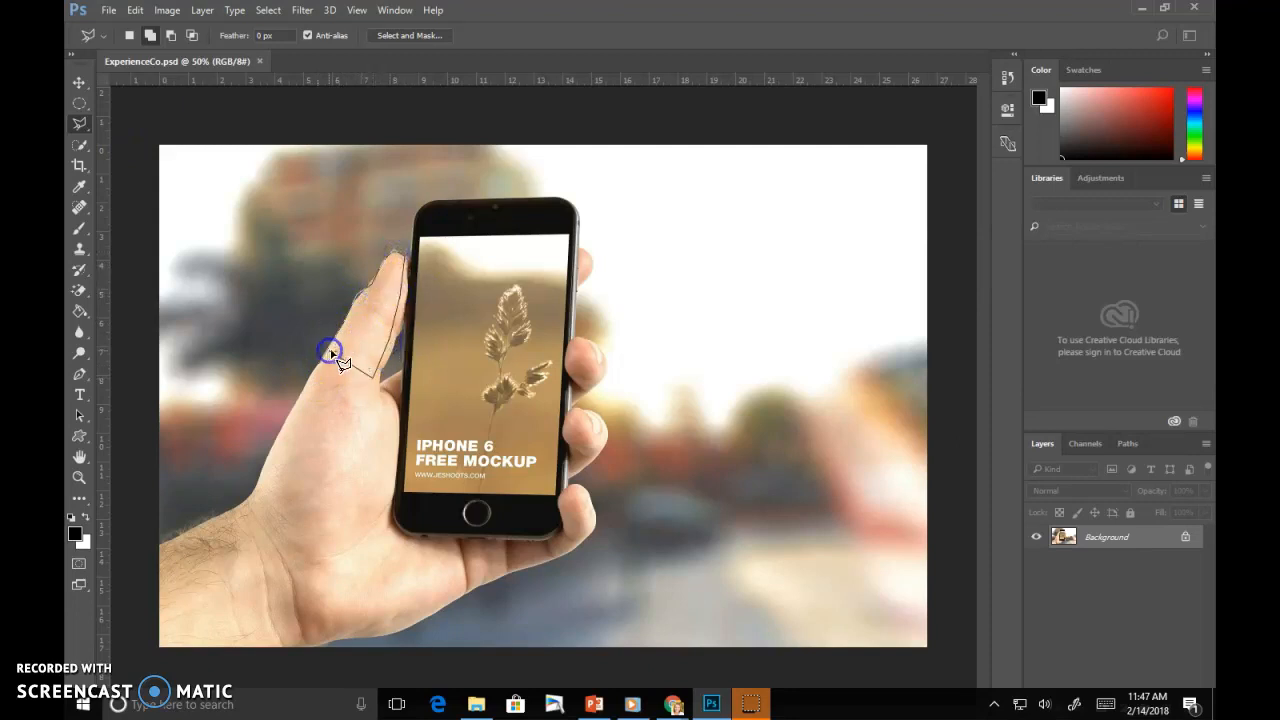
double_click(331, 352)
key("ctrl+d")
Activate the Quick Selection tool.
left_click(82, 146)
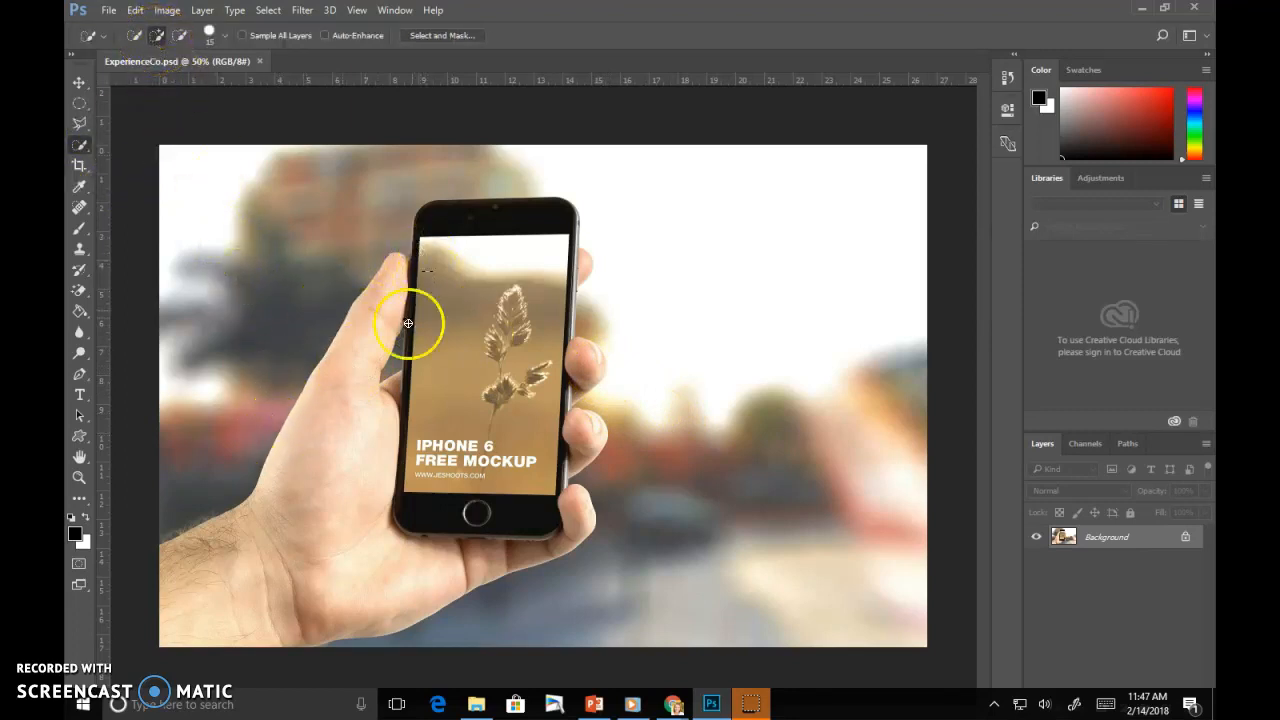
left_click(81, 148)
left_click_drag(81, 153, 116, 150)
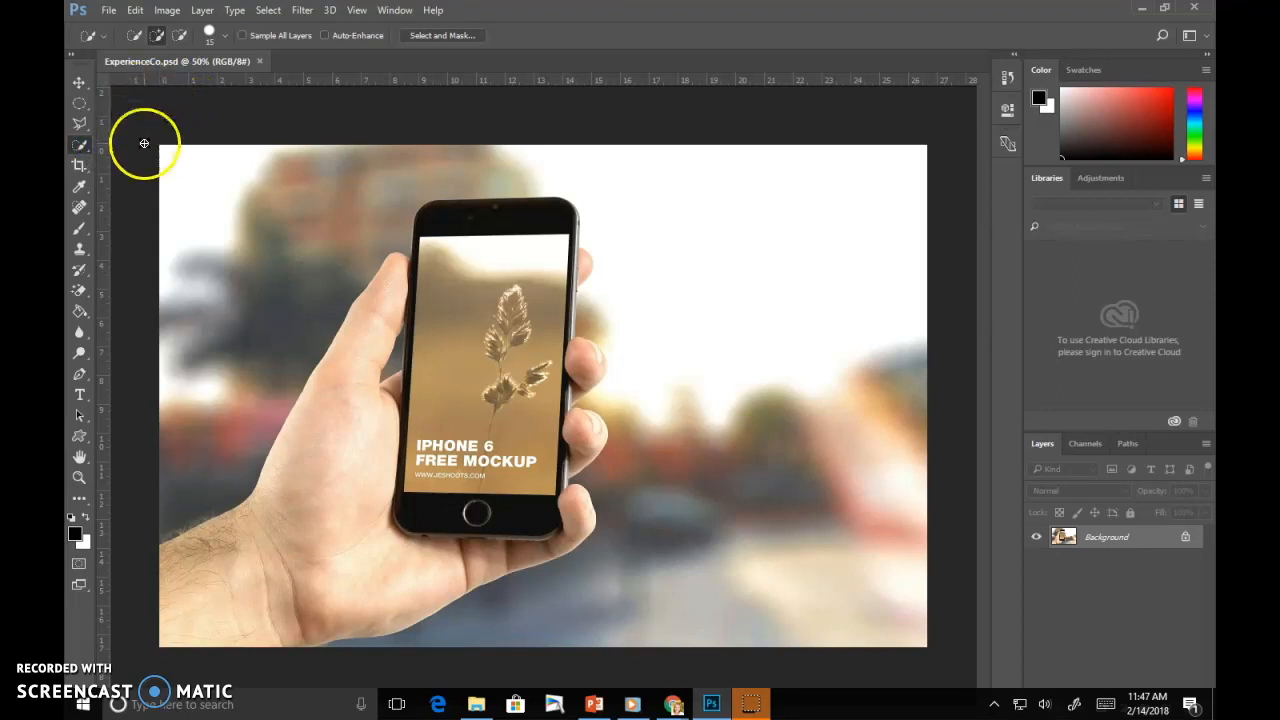
left_click(85, 147)
left_click_drag(85, 147, 130, 162)
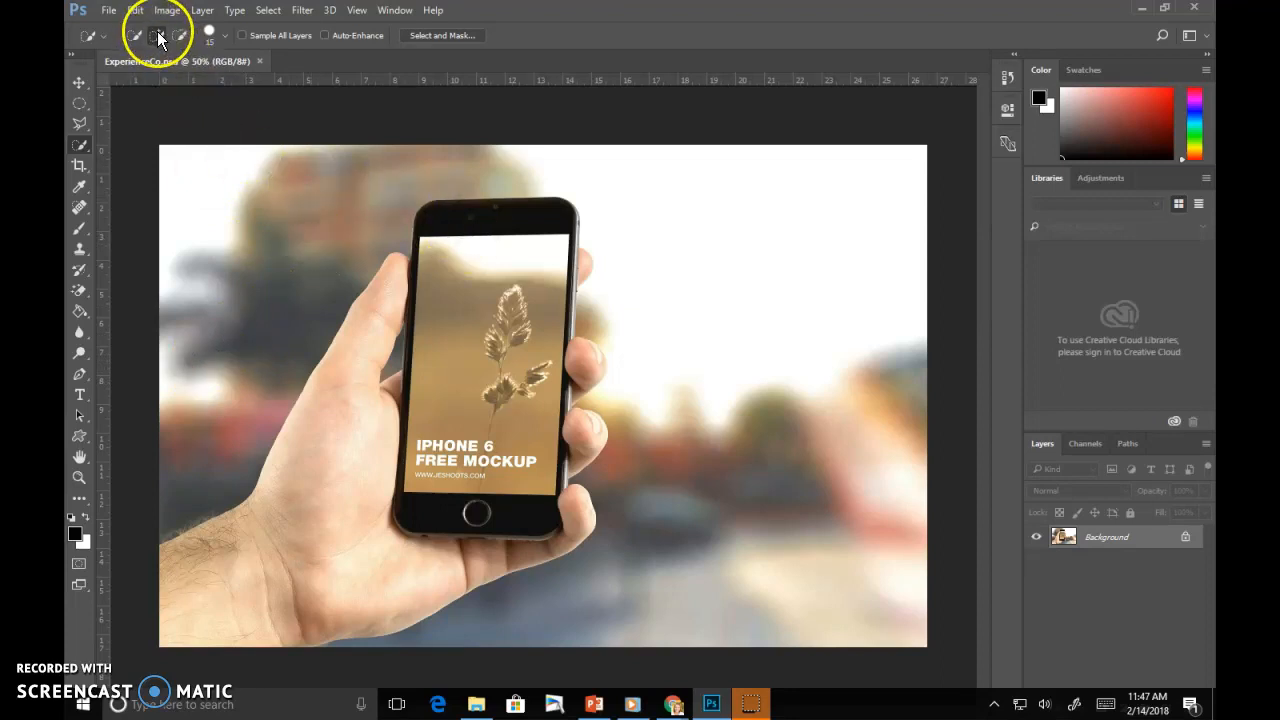
Show the document's History and enlarge its panel to fit the full list of states.
left_click(385, 10)
left_click(418, 300)
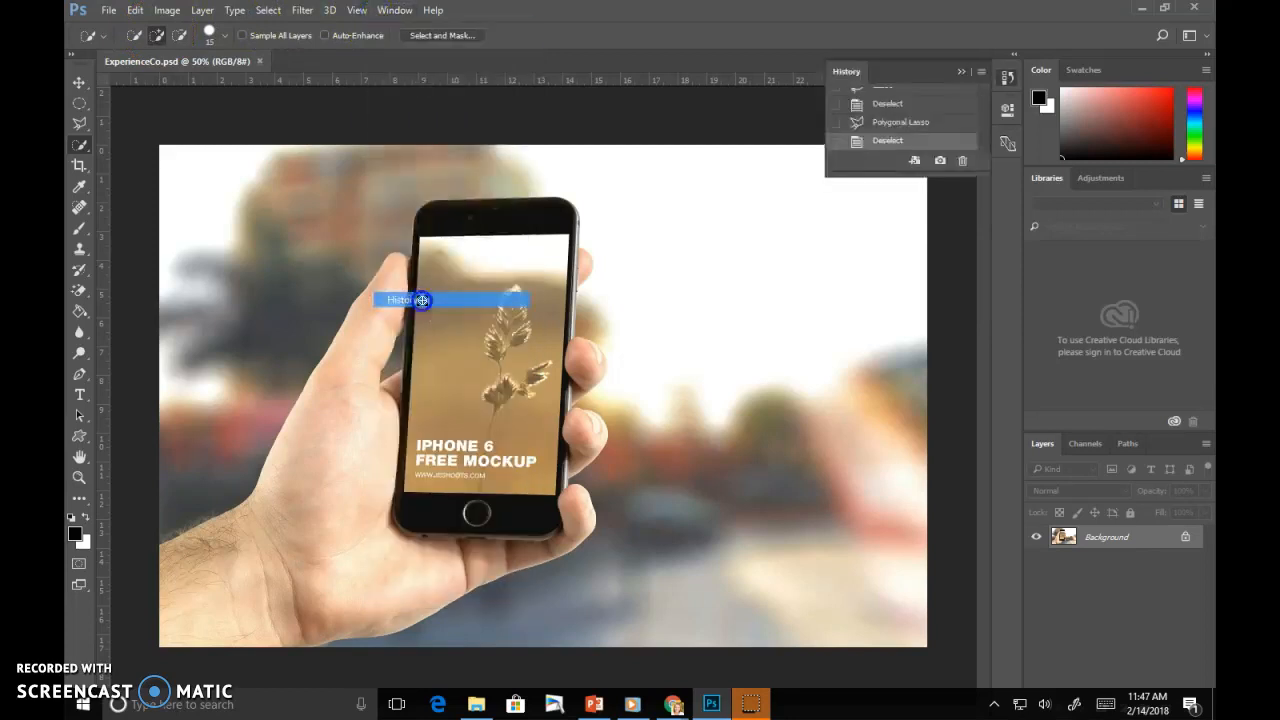
left_click_drag(857, 180, 866, 413)
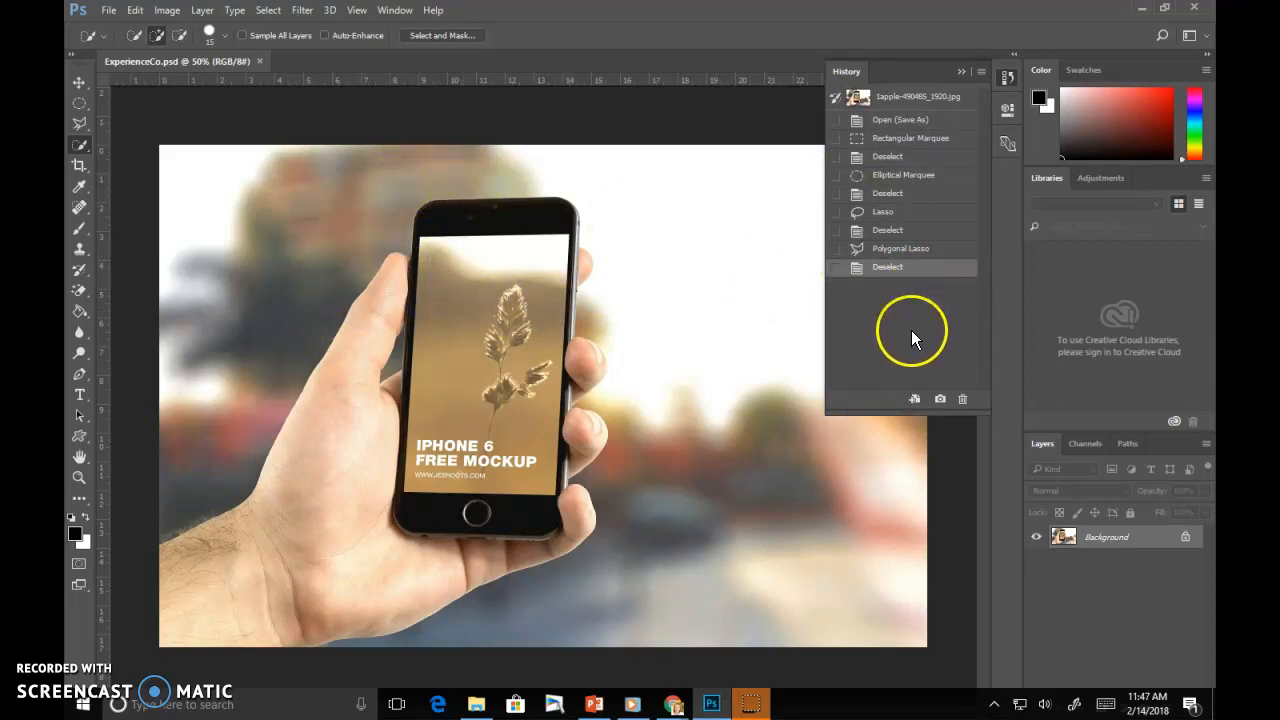
Enlarge the Quick Selection brush to 150 and select the blurred background on both sides of the hand and phone.
key("bracketright")
key("bracketright")
key("bracketright")
key("bracketright")
key("bracketright")
key("bracketright")
key("bracketright")
key("bracketright")
key("bracketright")
key("bracketright")
key("bracketright")
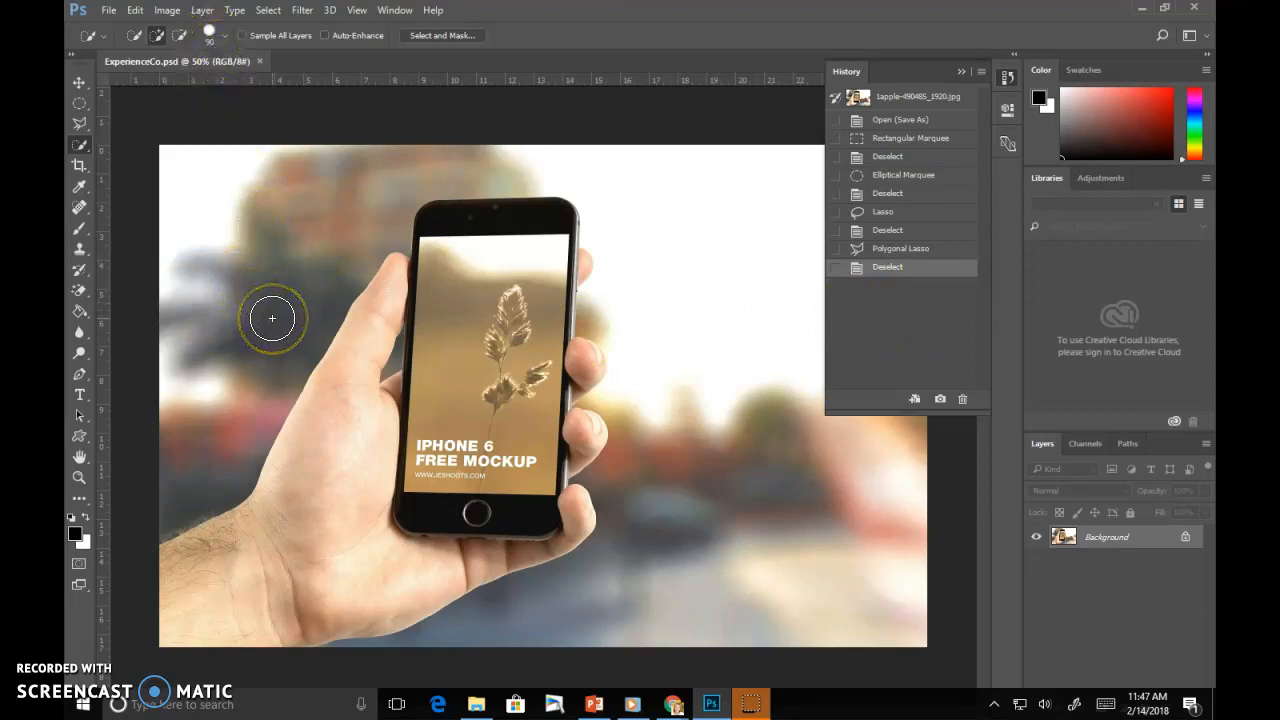
key("bracketright")
key("bracketright")
key("bracketright")
key("bracketright")
key("bracketleft")
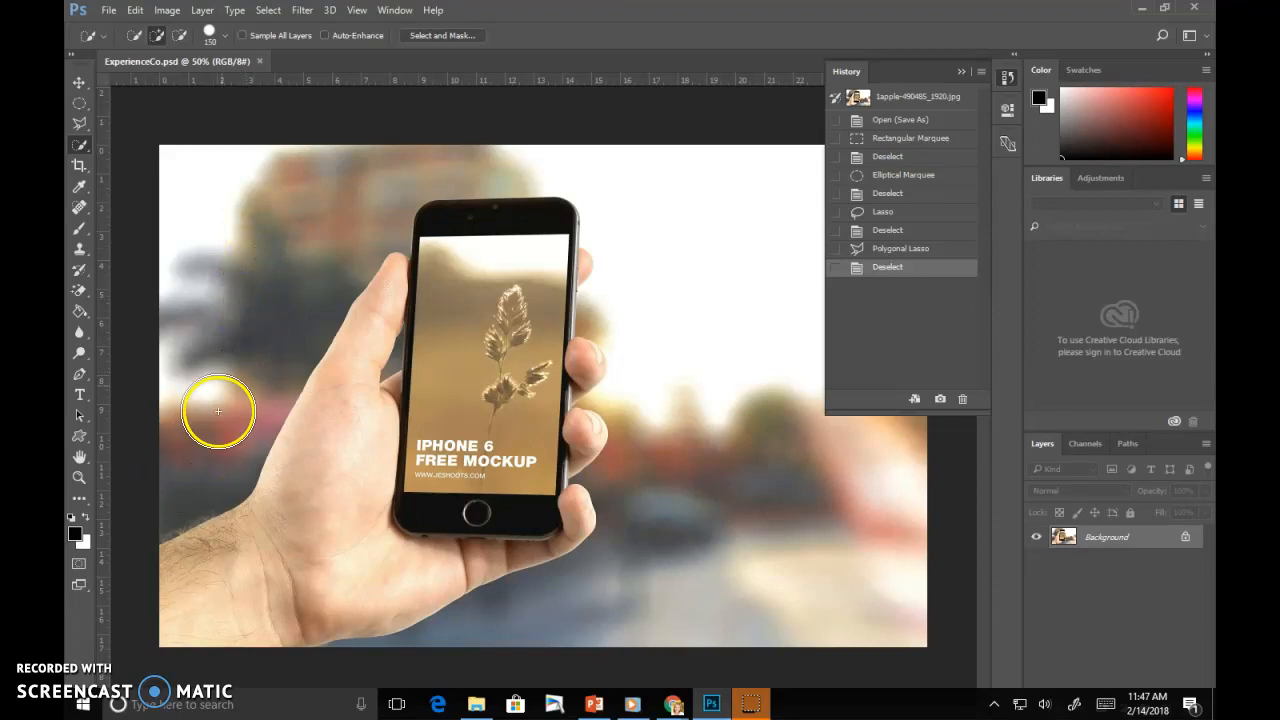
left_click_drag(222, 312, 257, 259)
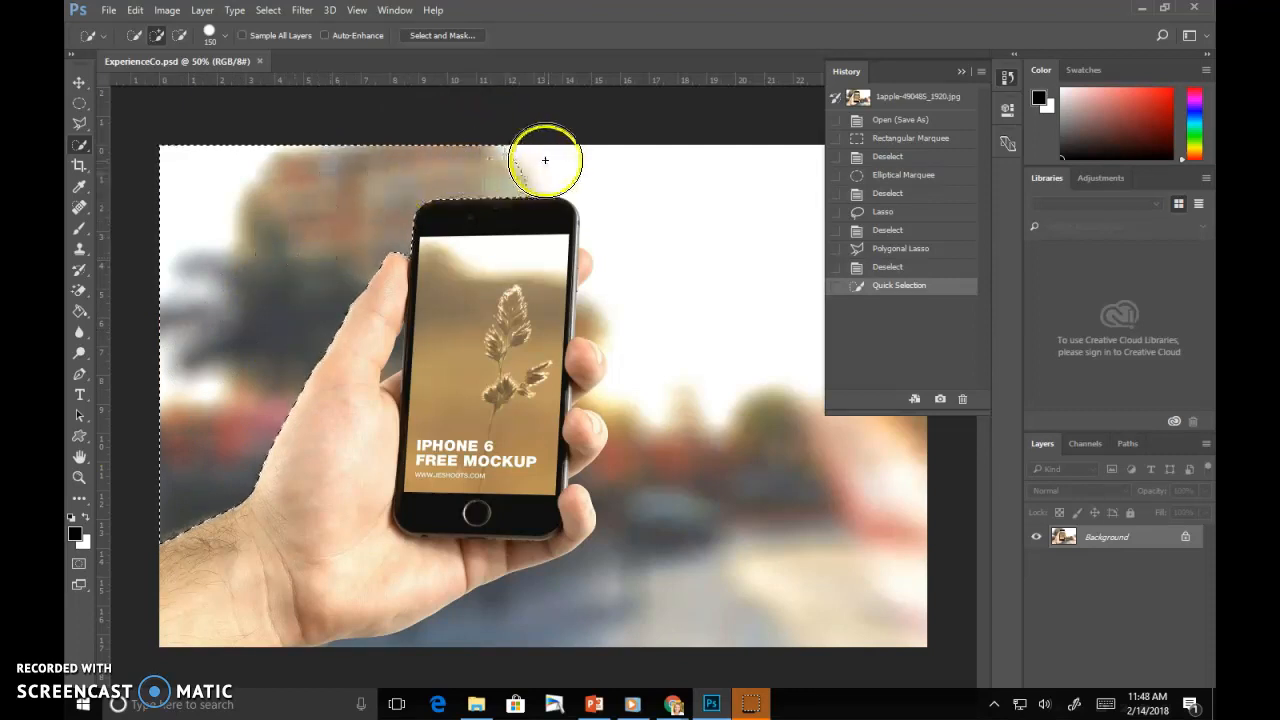
mouse_move(552, 184)
left_mouse_down()
mouse_move(880, 623)
mouse_move(909, 620)
mouse_move(909, 634)
mouse_move(796, 443)
left_mouse_up()
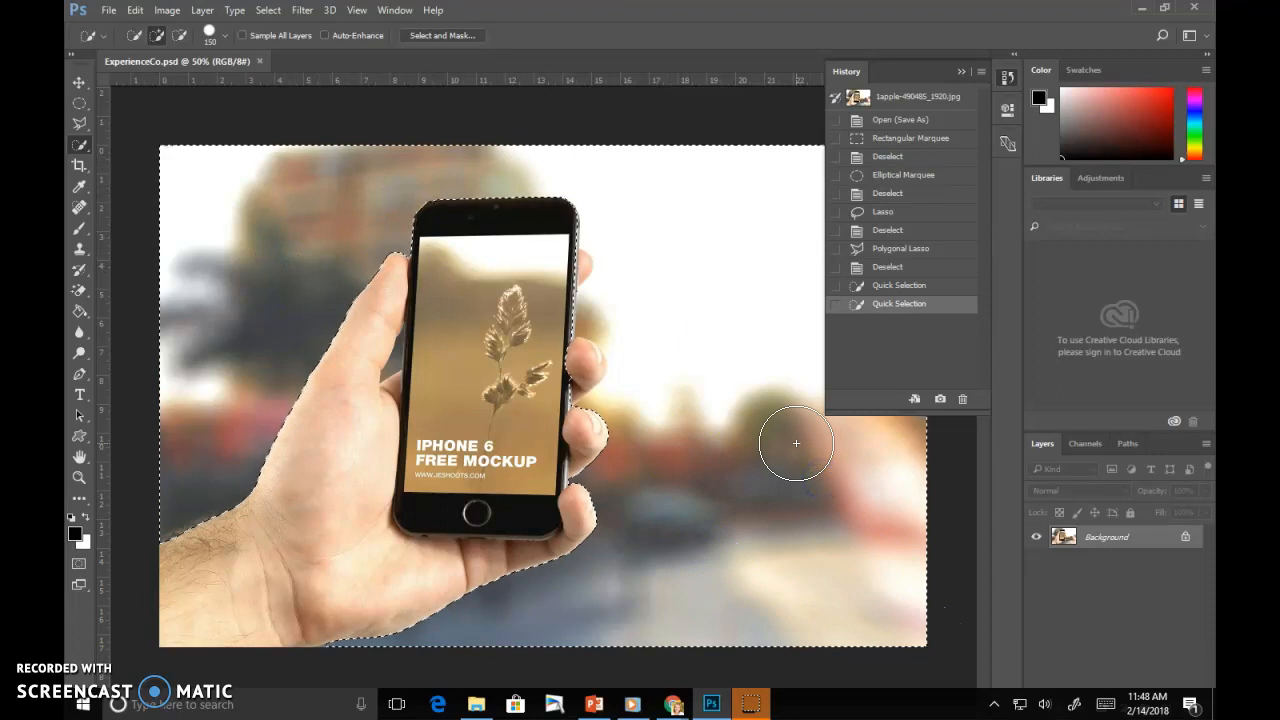
Subtract the fingertips along the phone's right edge from the background selection with a size 90 Quick Selection brush.
left_click(511, 216)
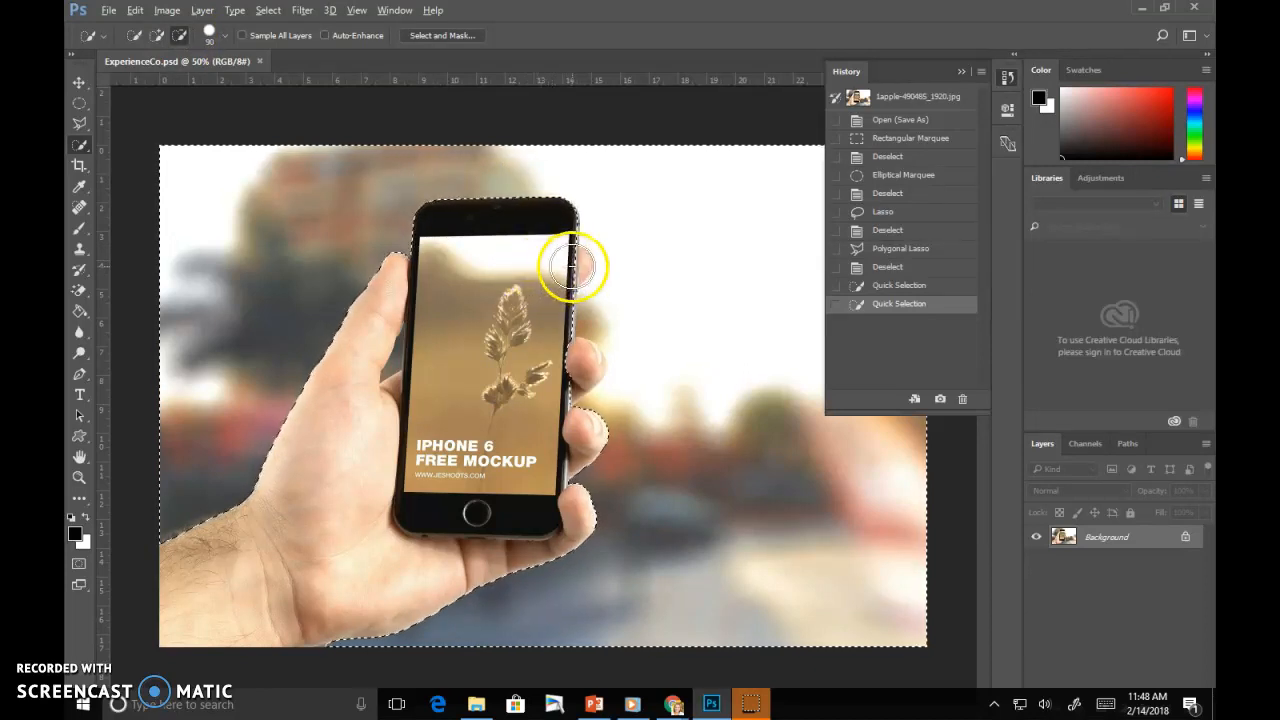
left_click(574, 265)
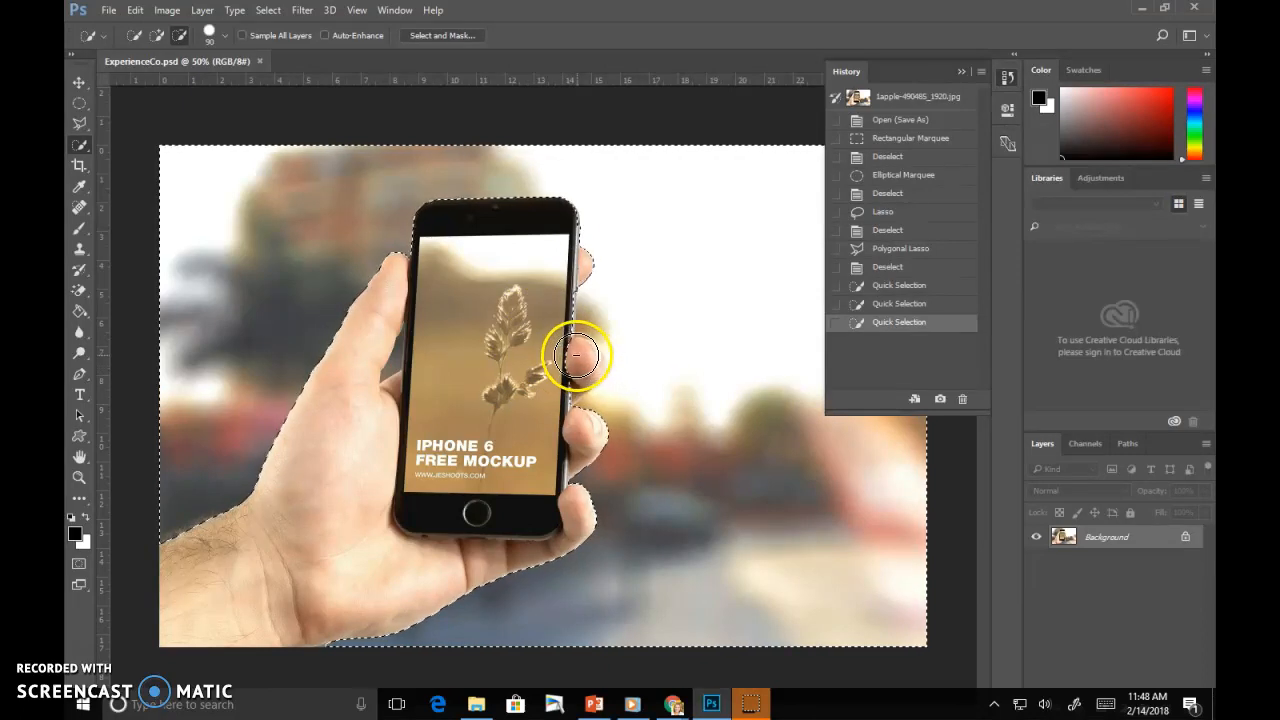
left_click(577, 355)
left_click(570, 383)
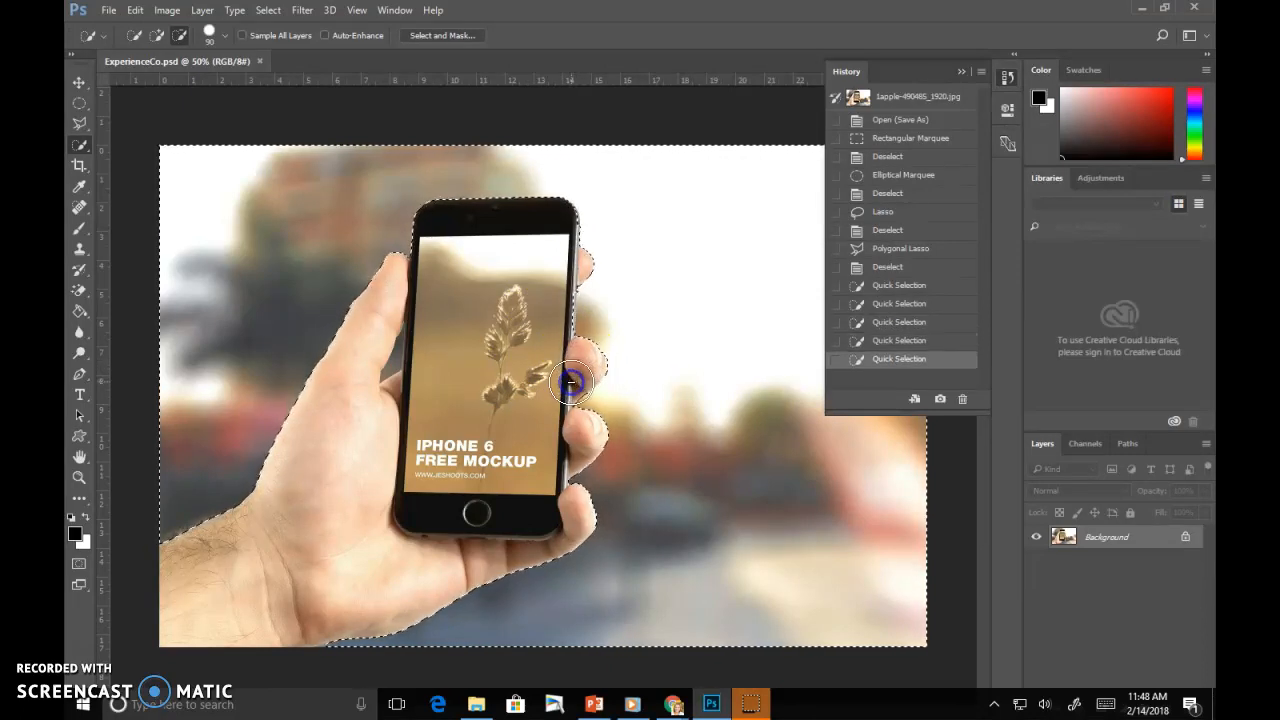
left_click(584, 360)
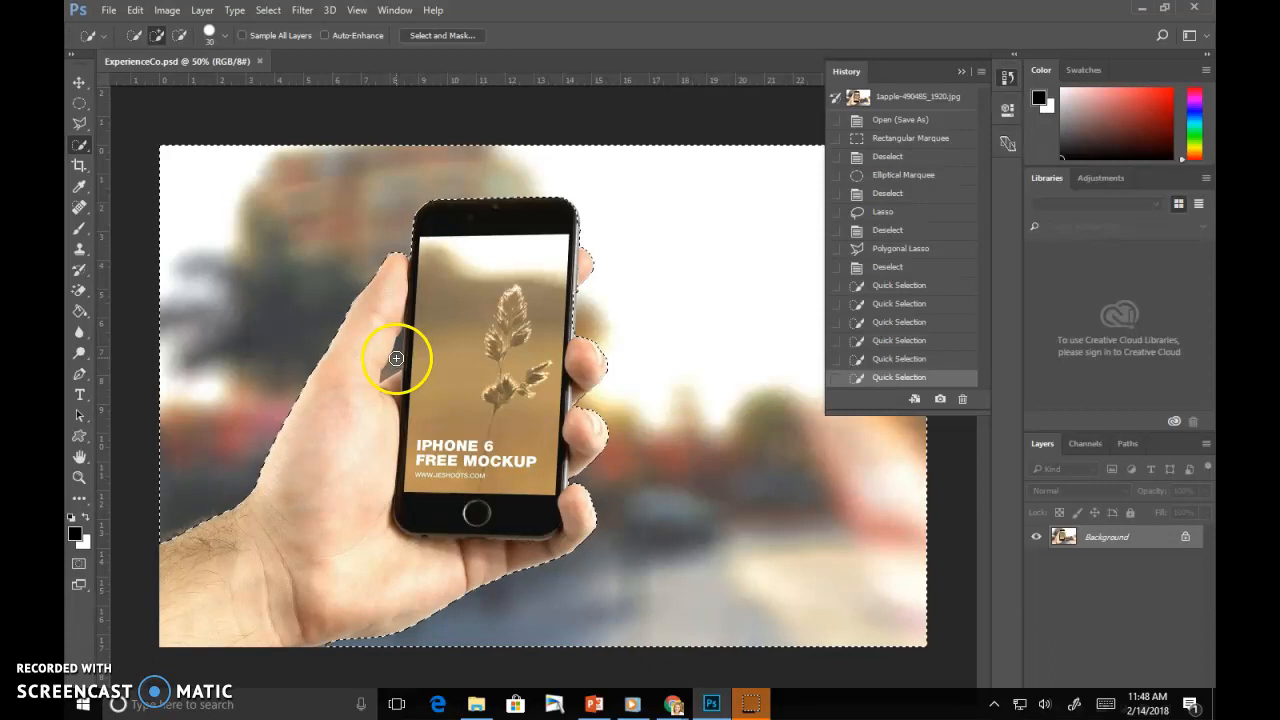
Add the small background gap between the thumb and the phone to the selection with a size 20 Quick Selection brush.
left_click(80, 477)
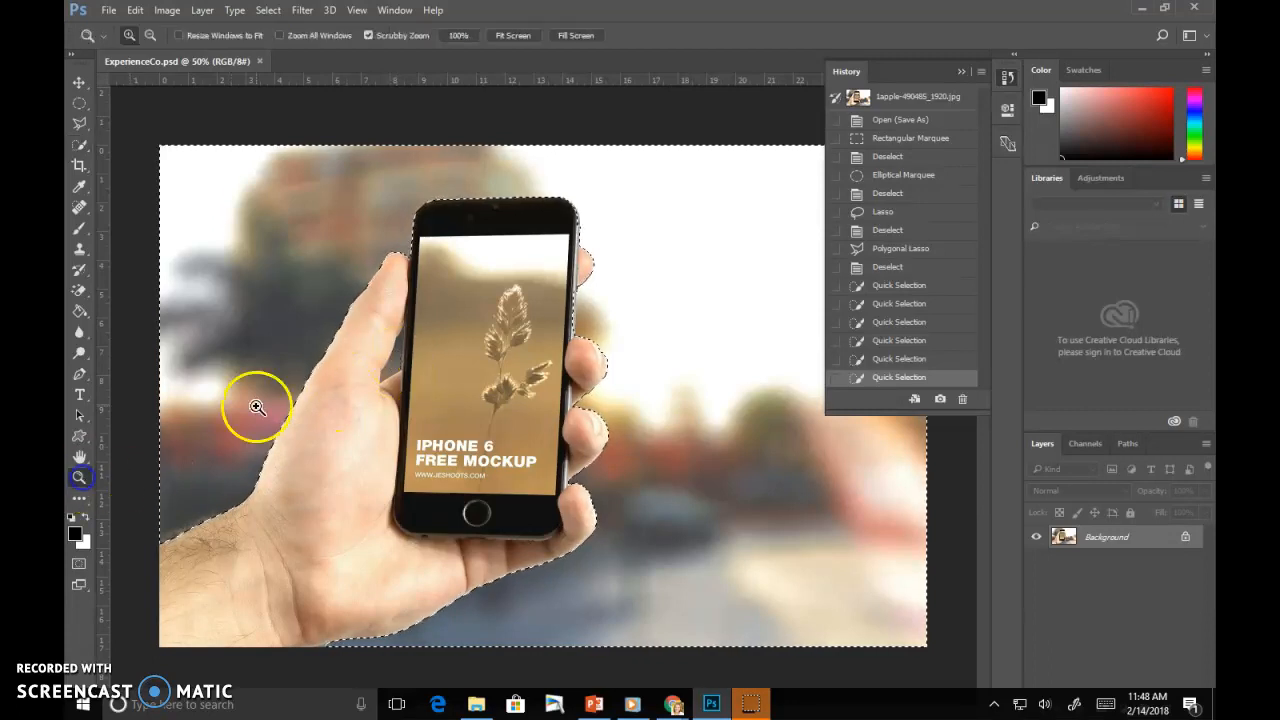
left_click(415, 361)
left_click(415, 361)
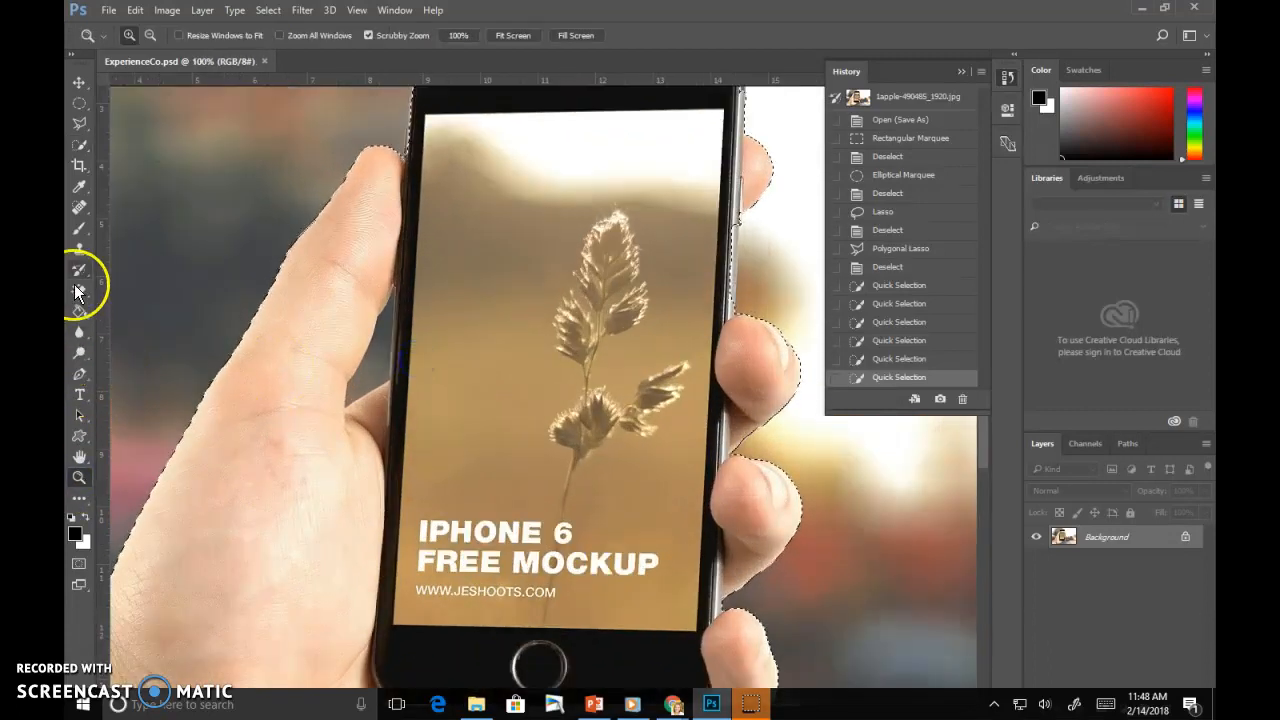
left_click(82, 148)
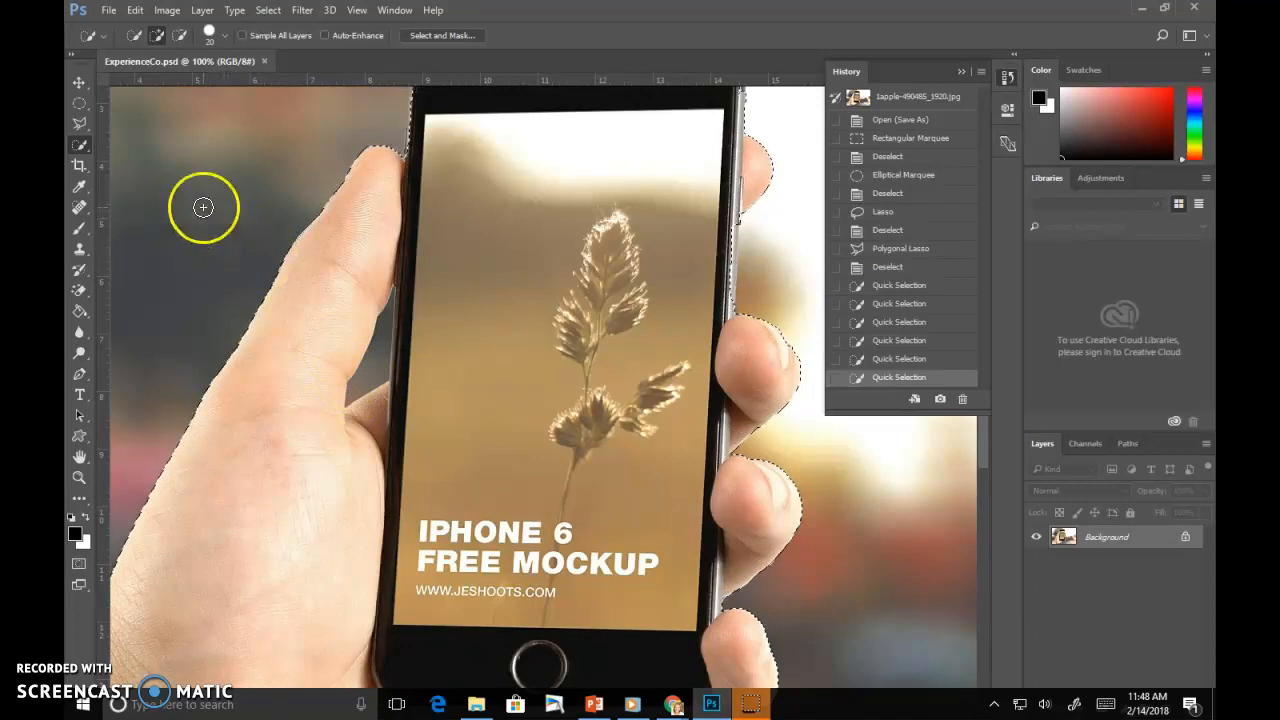
mouse_move(374, 357)
left_mouse_down()
mouse_move(394, 286)
mouse_move(402, 337)
mouse_move(426, 327)
mouse_move(390, 331)
mouse_move(406, 315)
mouse_move(414, 366)
mouse_move(405, 304)
left_mouse_up()
left_click(383, 297)
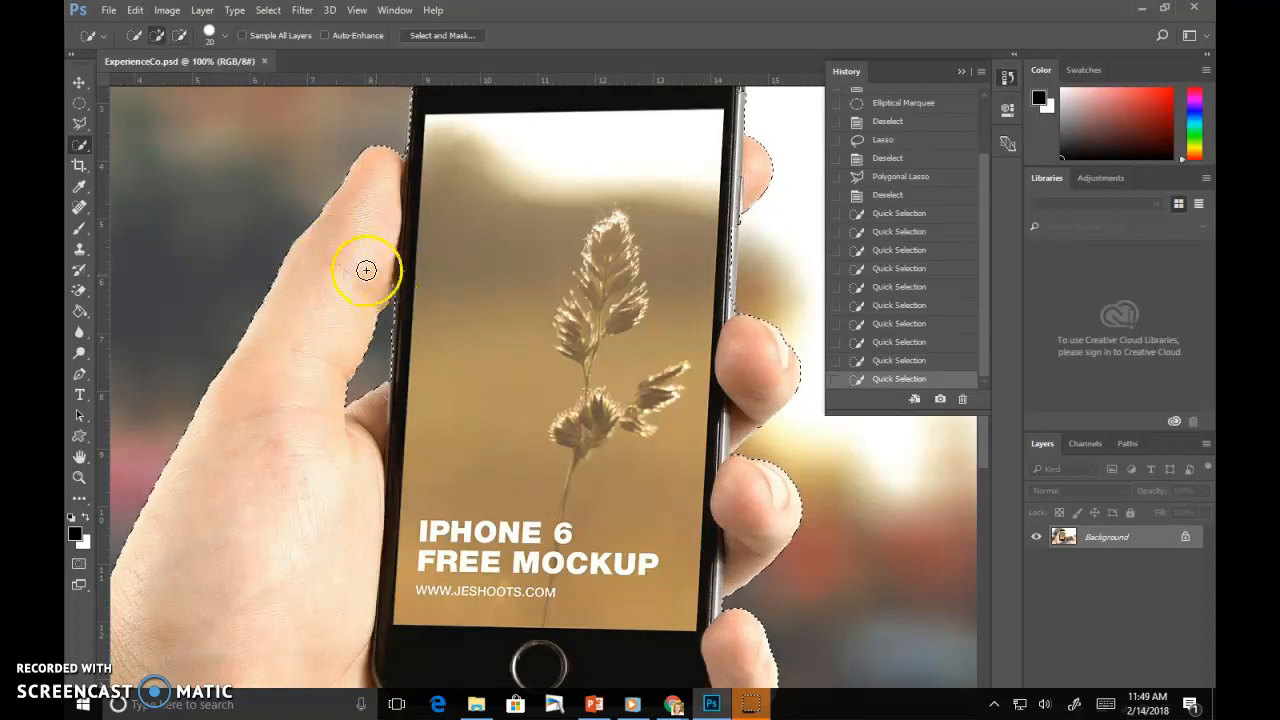
scroll(322, 268, "down", 2)
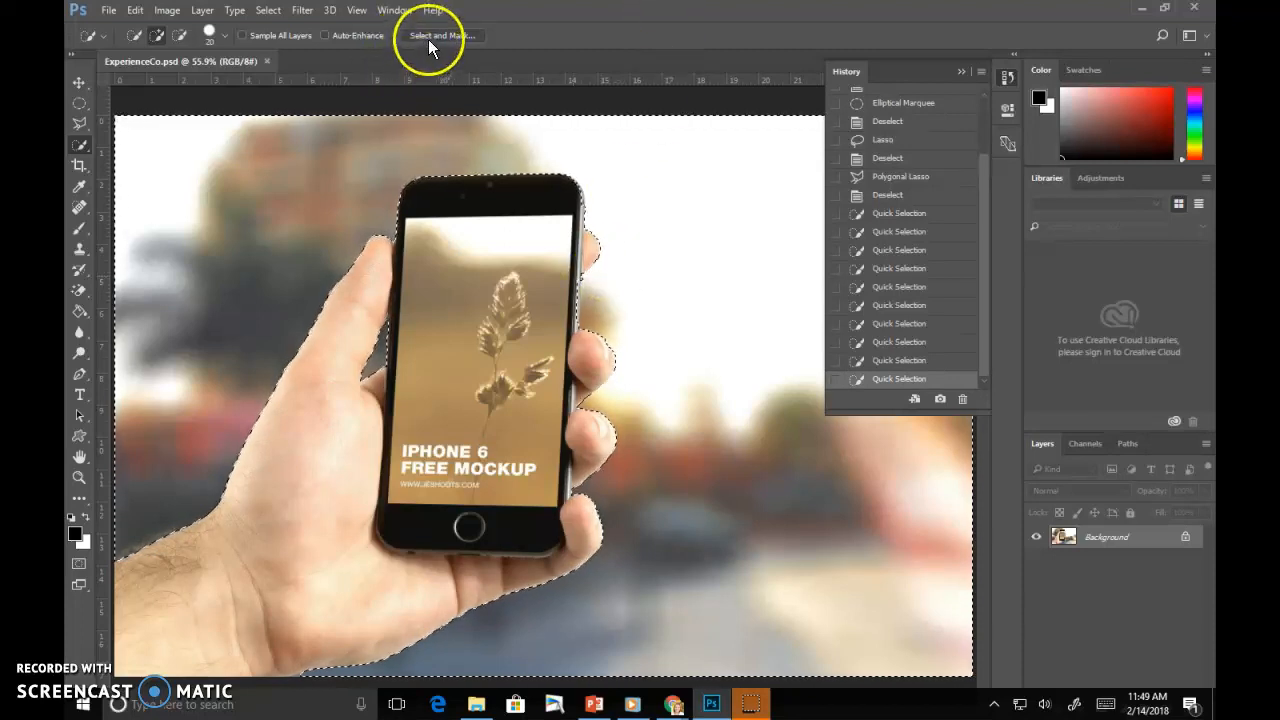
Open Select and Mask from the Quick Selection tool, expand Global Refinements and invert the selection.
left_click(80, 83)
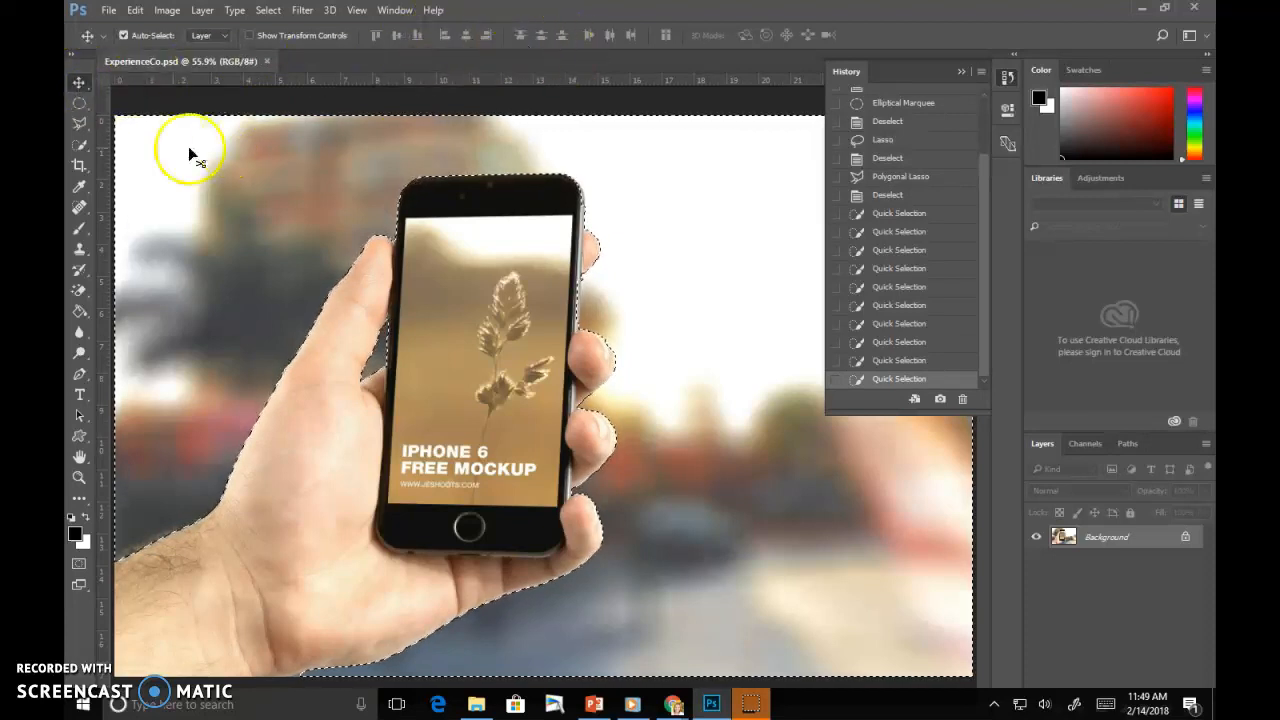
left_click(80, 145)
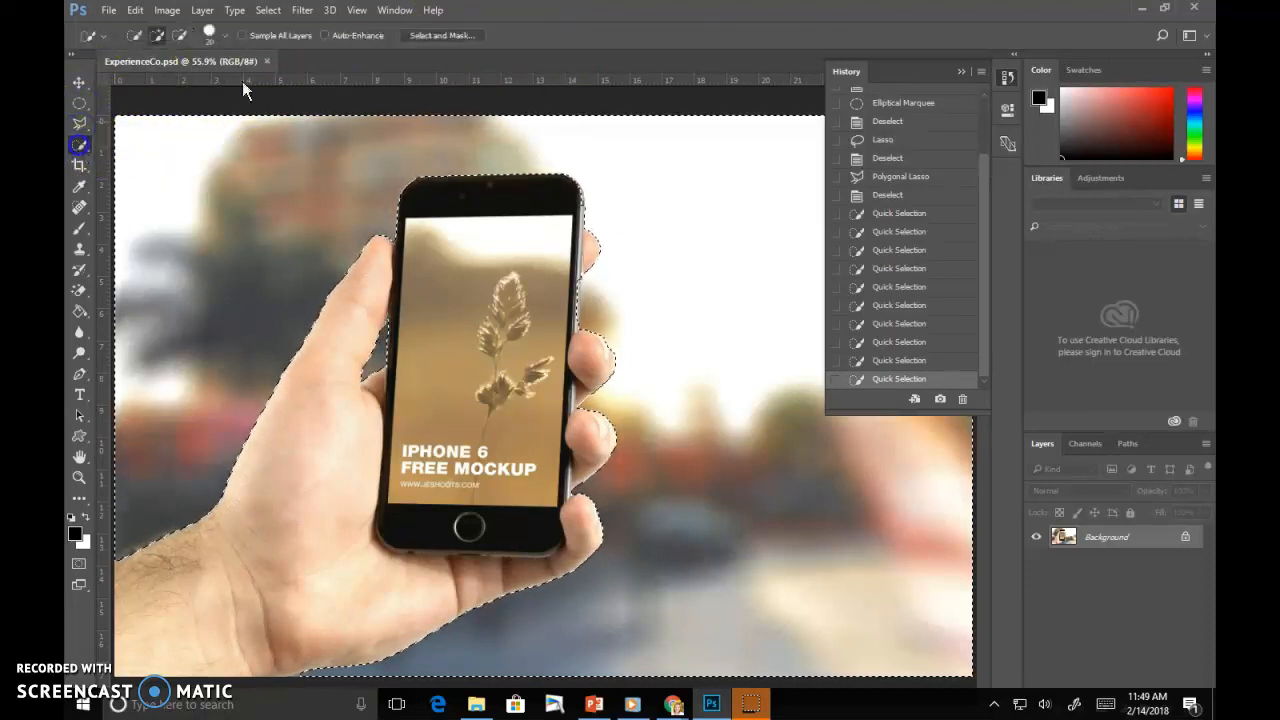
left_click(460, 38)
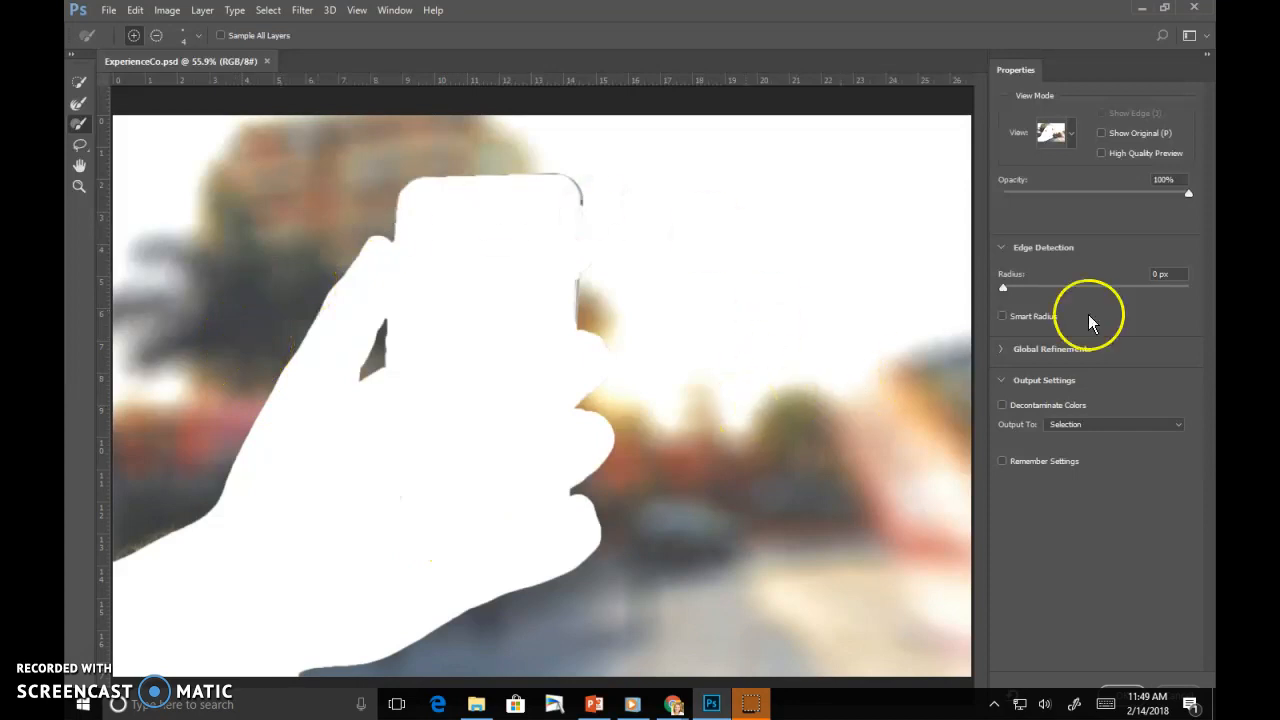
left_click(1004, 246)
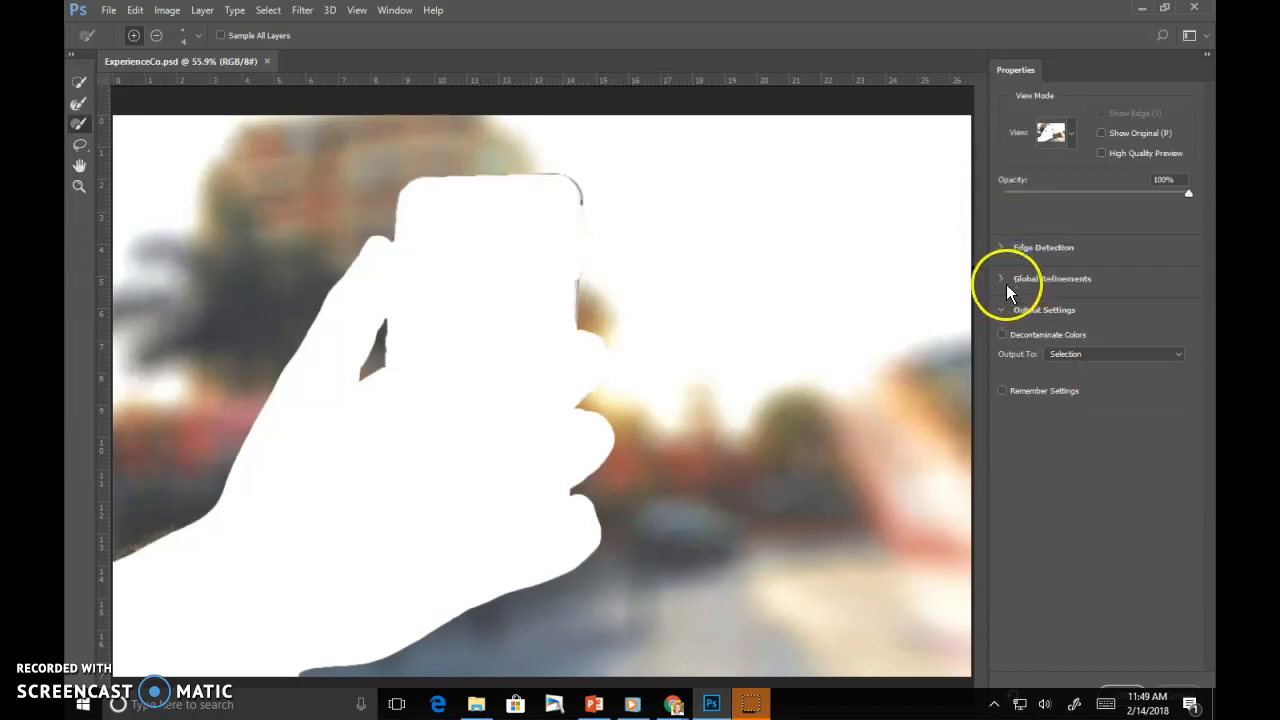
left_click(1002, 280)
left_click(1005, 284)
left_click(1005, 284)
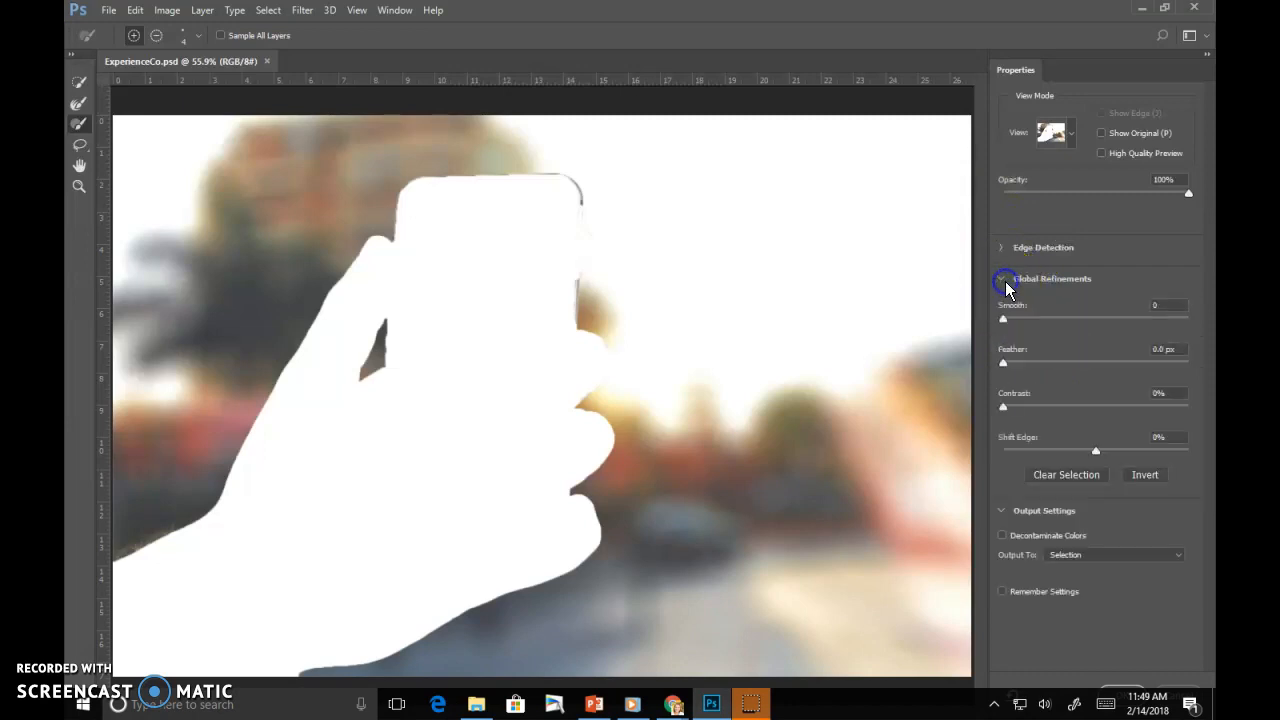
left_click(1144, 476)
left_click(746, 332)
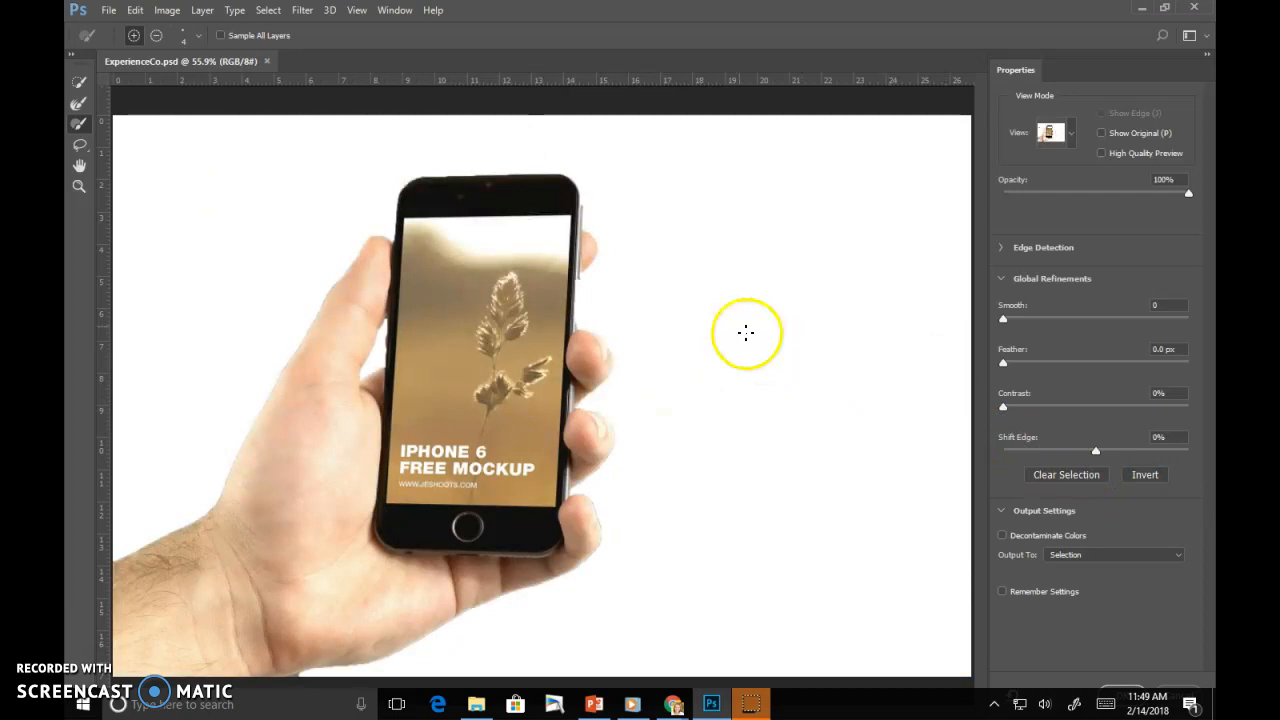
Preview the cutout On White at 43% opacity and compare it with the On Layers view.
left_click(1069, 135)
left_click(1069, 137)
left_click_drag(1186, 193, 1057, 200)
left_click(1066, 132)
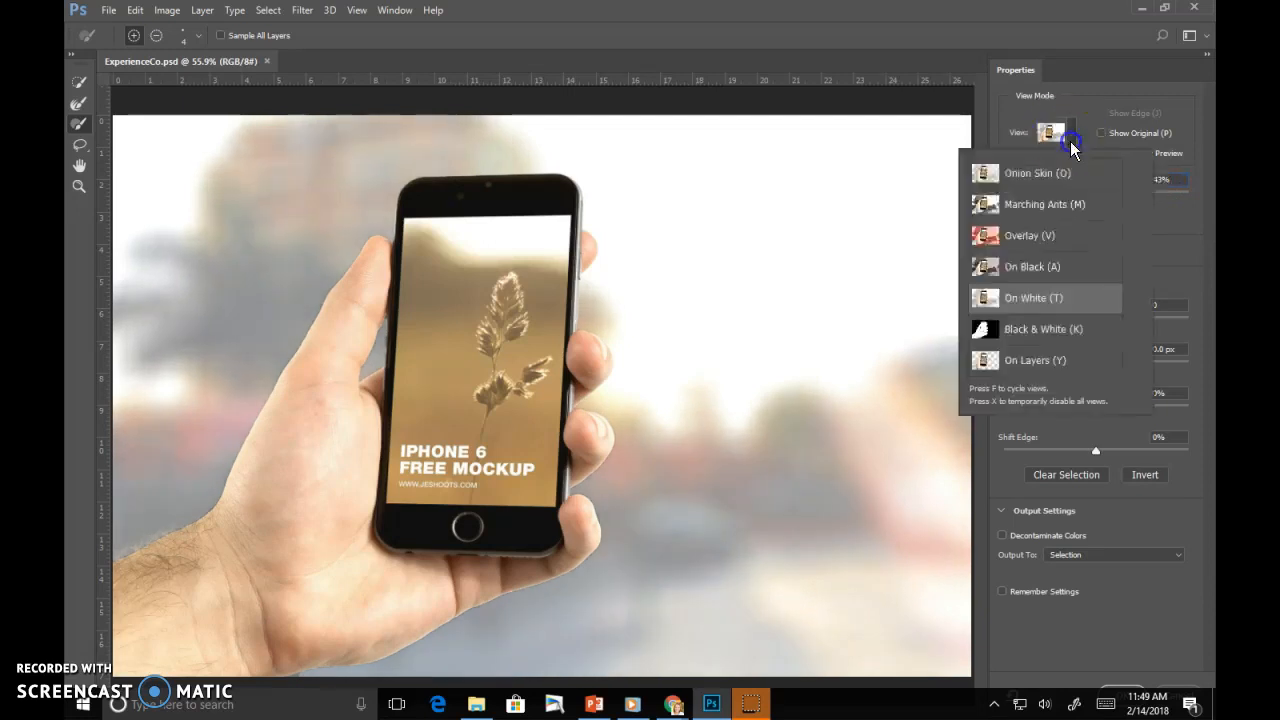
left_click(1030, 358)
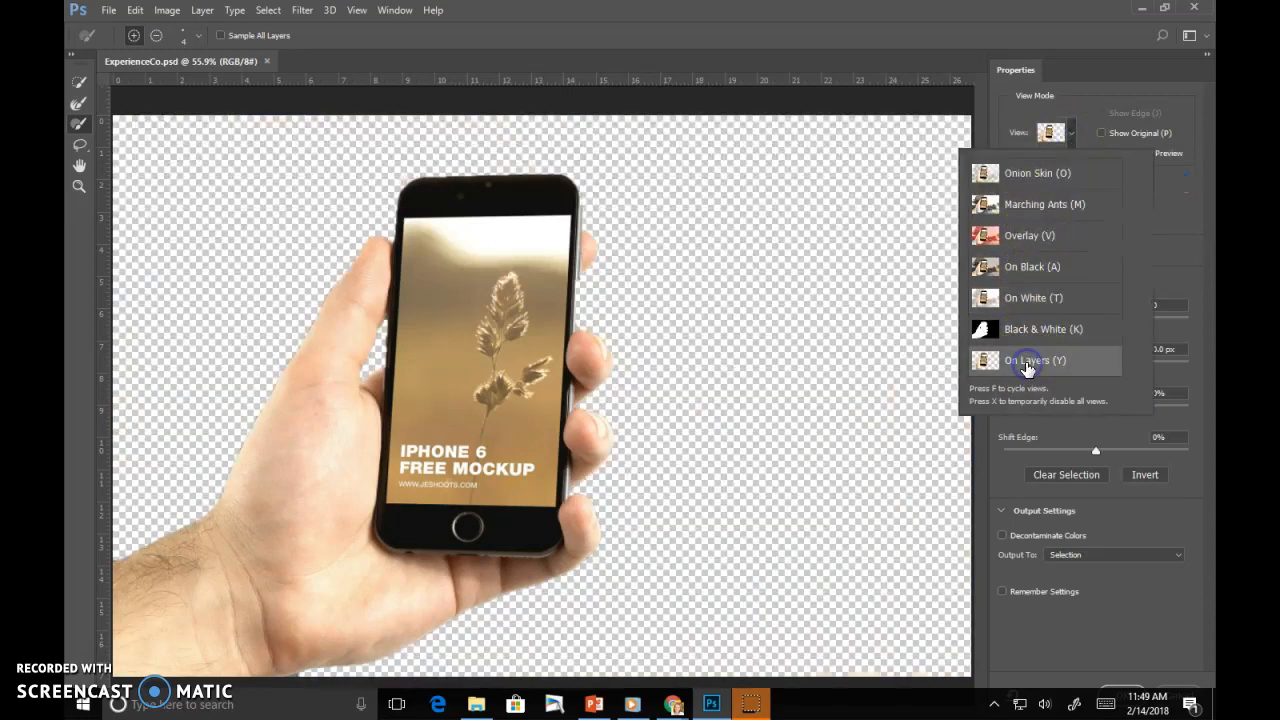
left_click(1093, 114)
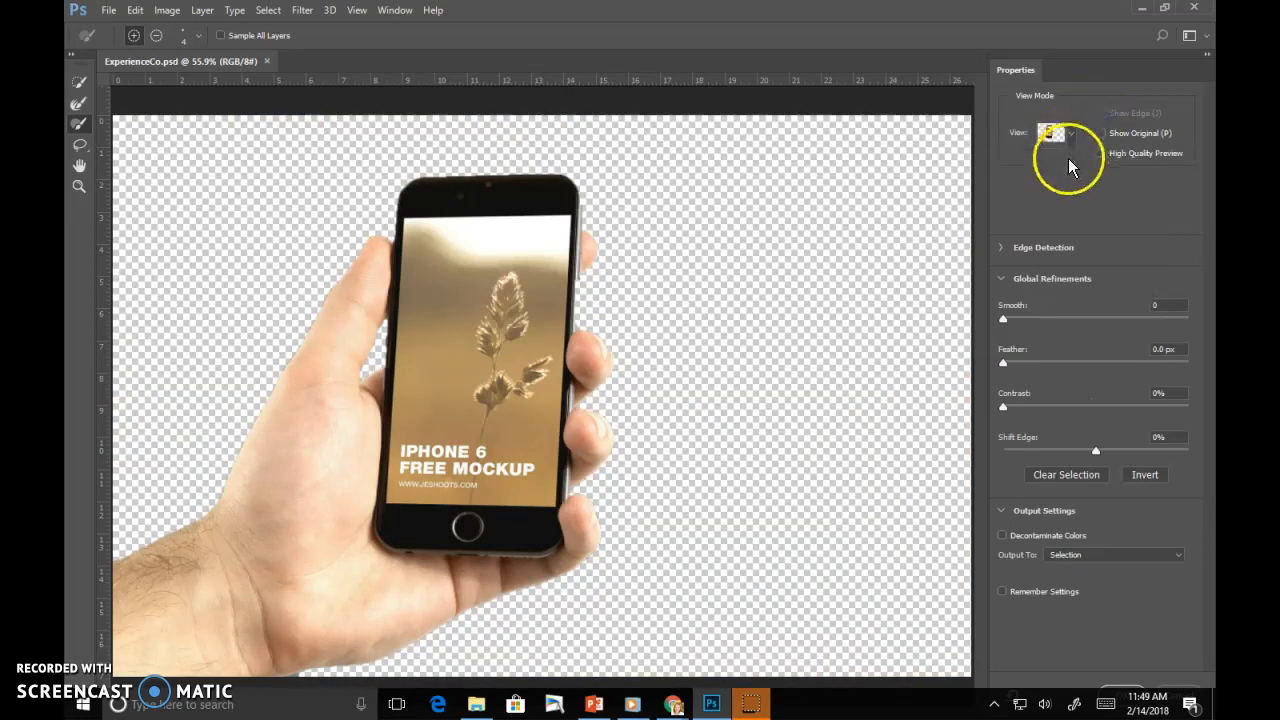
Show the masked areas as a red Overlay at 73% opacity.
left_click(1071, 143)
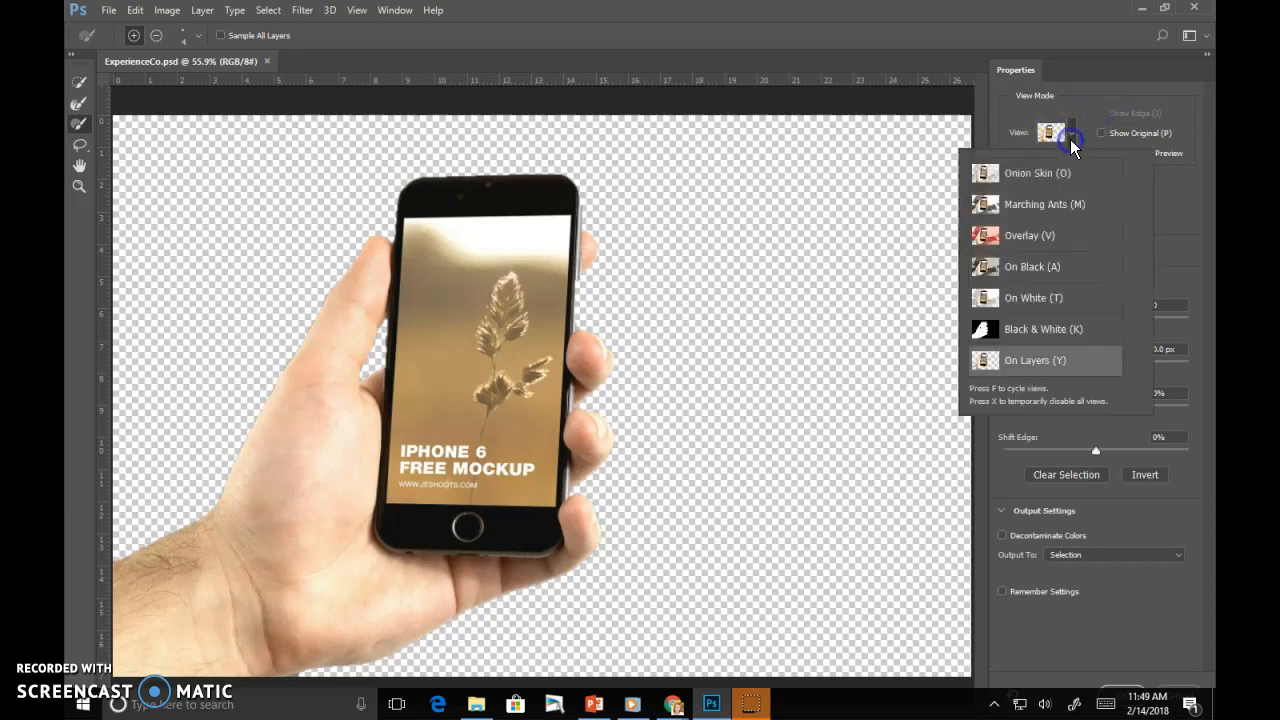
left_click(1010, 237)
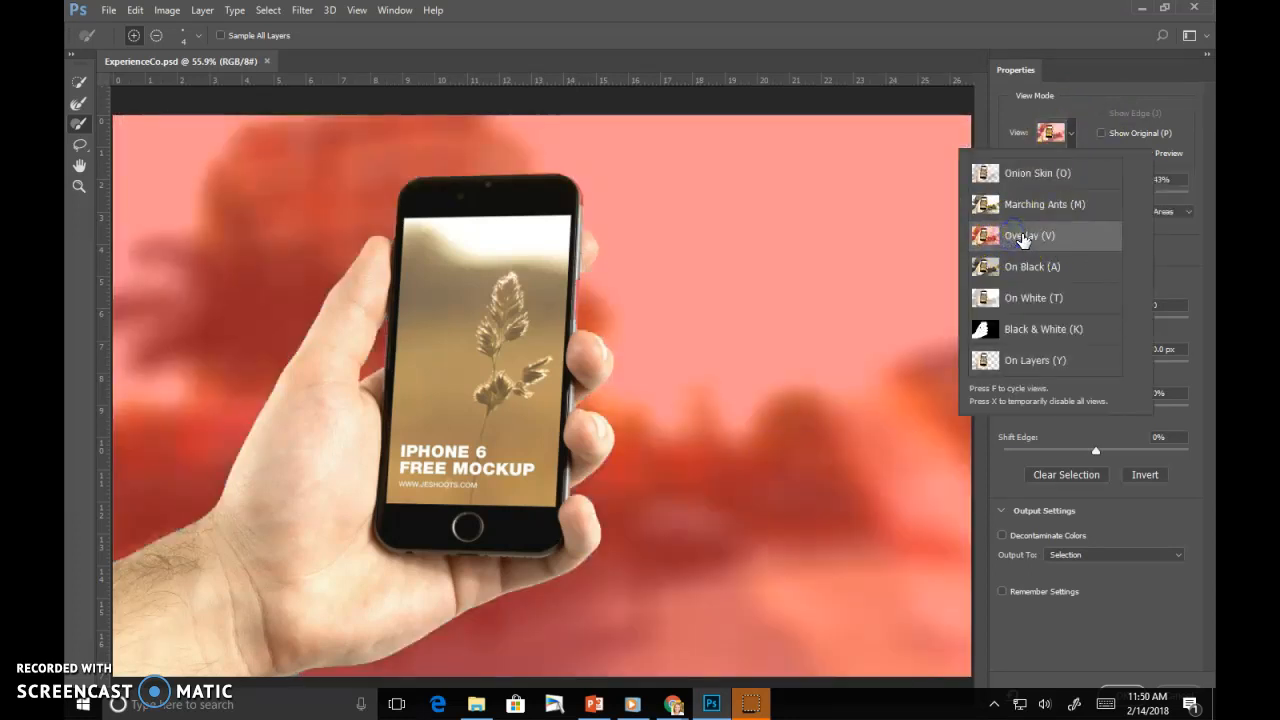
left_click(1098, 105)
left_click_drag(1082, 193, 1139, 200)
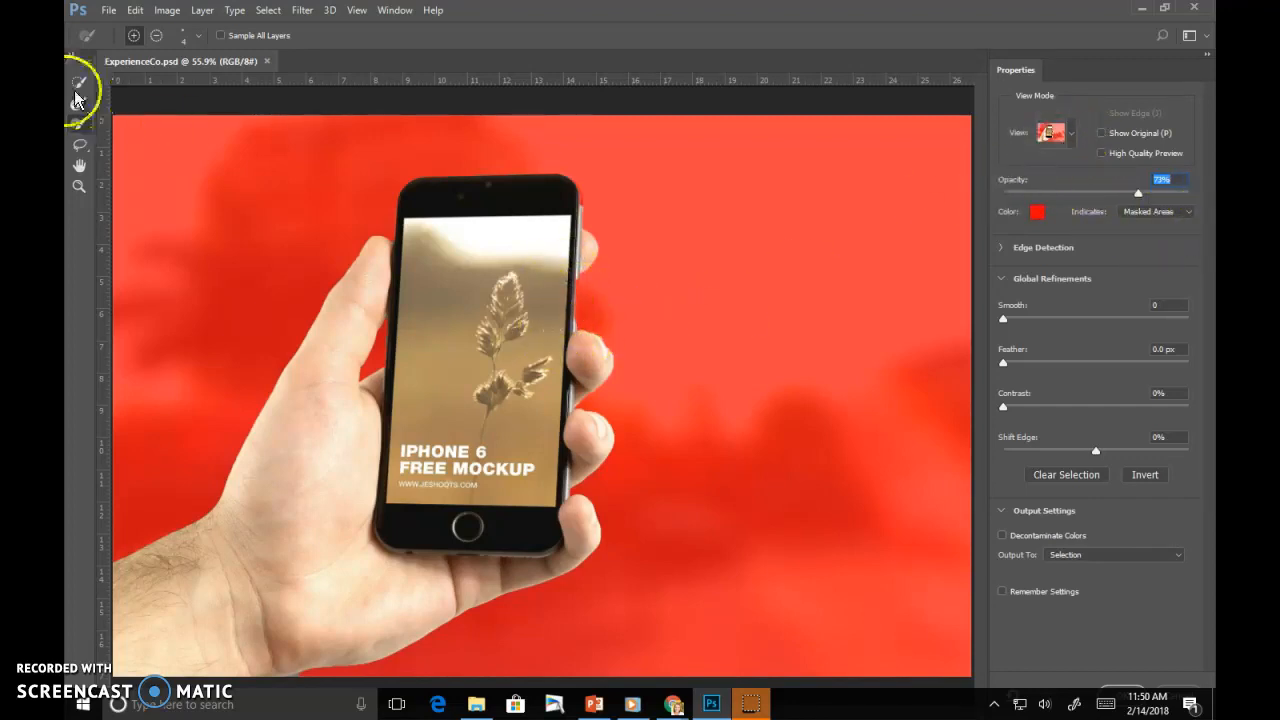
Paint along the missing phone edge between the two upper fingertips with the Brush tool at size 4.
left_click(79, 186)
left_click(606, 303)
left_click(608, 304)
left_click(608, 304)
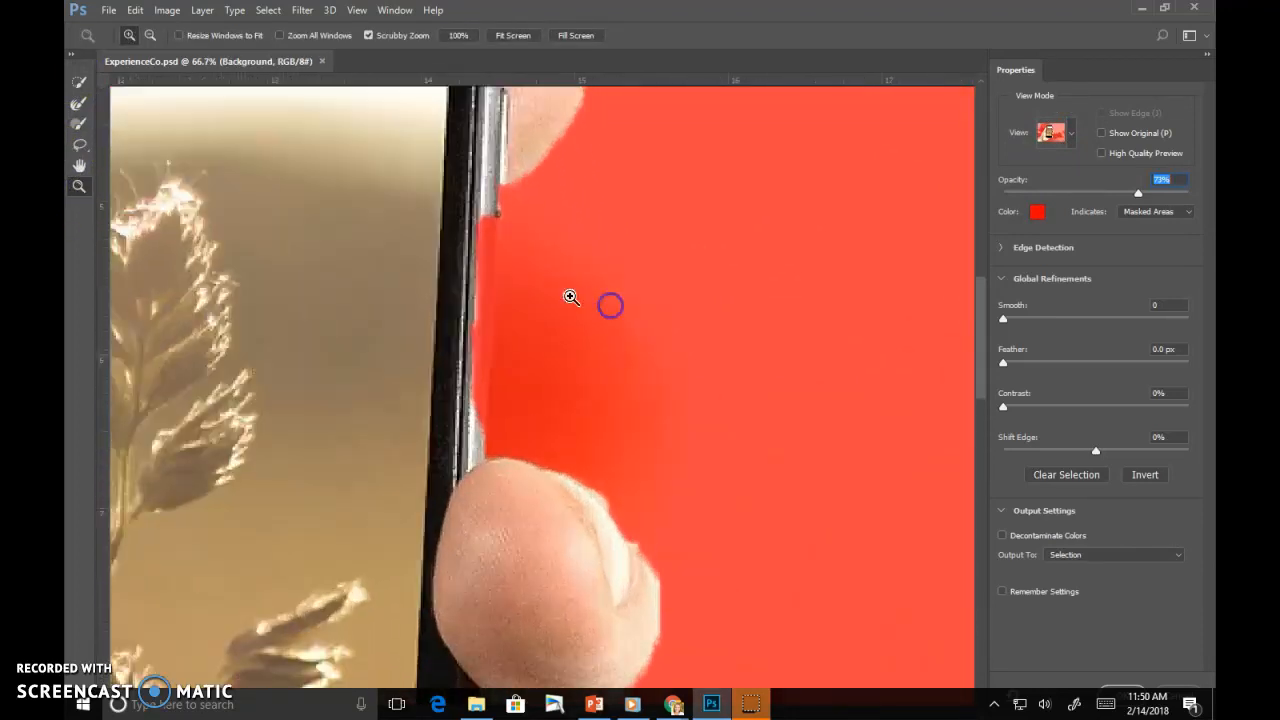
left_click(610, 305)
left_click(79, 124)
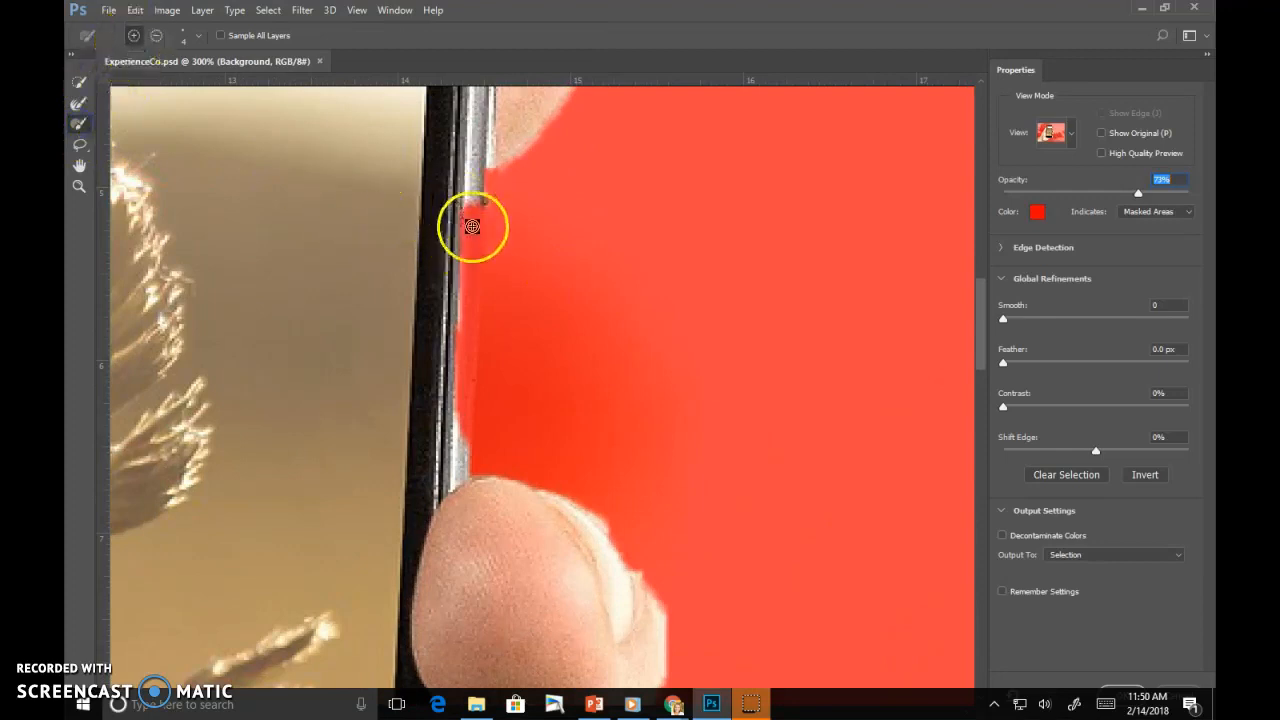
mouse_move(466, 232)
left_mouse_down()
mouse_move(480, 186)
mouse_move(458, 277)
mouse_move(469, 297)
mouse_move(443, 480)
mouse_move(463, 343)
left_mouse_up()
Enlarge the brush to 20 and restore the phone's metal edge and the outer rim of the fingertip below it.
key("bracketright")
key("bracketright")
key("bracketright")
key("bracketright")
key("bracketright")
key("bracketright")
key("bracketright")
key("bracketright")
key("bracketright")
mouse_move(446, 278)
left_mouse_down()
mouse_move(455, 145)
mouse_move(445, 388)
left_mouse_up()
mouse_move(626, 609)
left_mouse_down()
mouse_move(596, 541)
mouse_move(558, 515)
left_mouse_up()
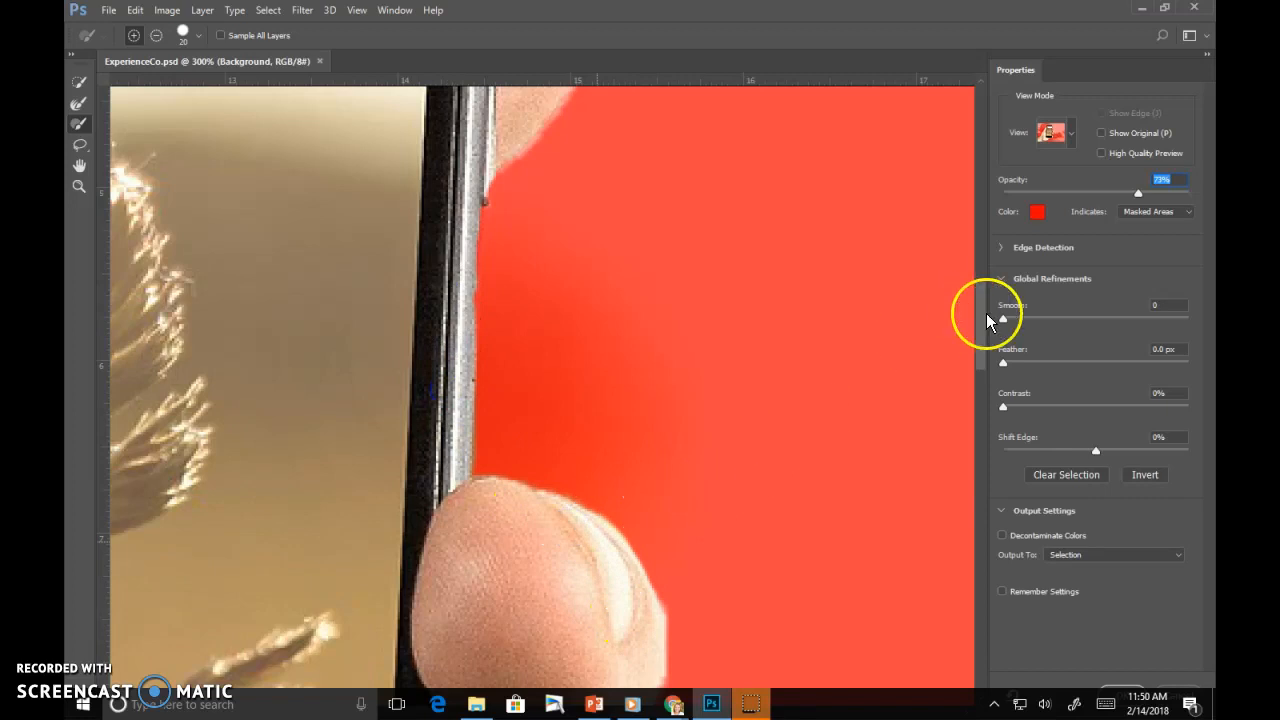
Paint the phone's edge above the top fingertip into the selection and subtract the excess beside it.
left_click(978, 247)
mouse_move(451, 320)
left_mouse_down()
mouse_move(466, 256)
mouse_move(424, 204)
mouse_move(470, 259)
mouse_move(477, 338)
mouse_move(441, 219)
left_mouse_up()
left_click(157, 36)
mouse_move(500, 322)
left_mouse_down()
mouse_move(435, 342)
mouse_move(429, 300)
mouse_move(432, 370)
mouse_move(457, 291)
mouse_move(482, 354)
left_mouse_up()
left_click(133, 35)
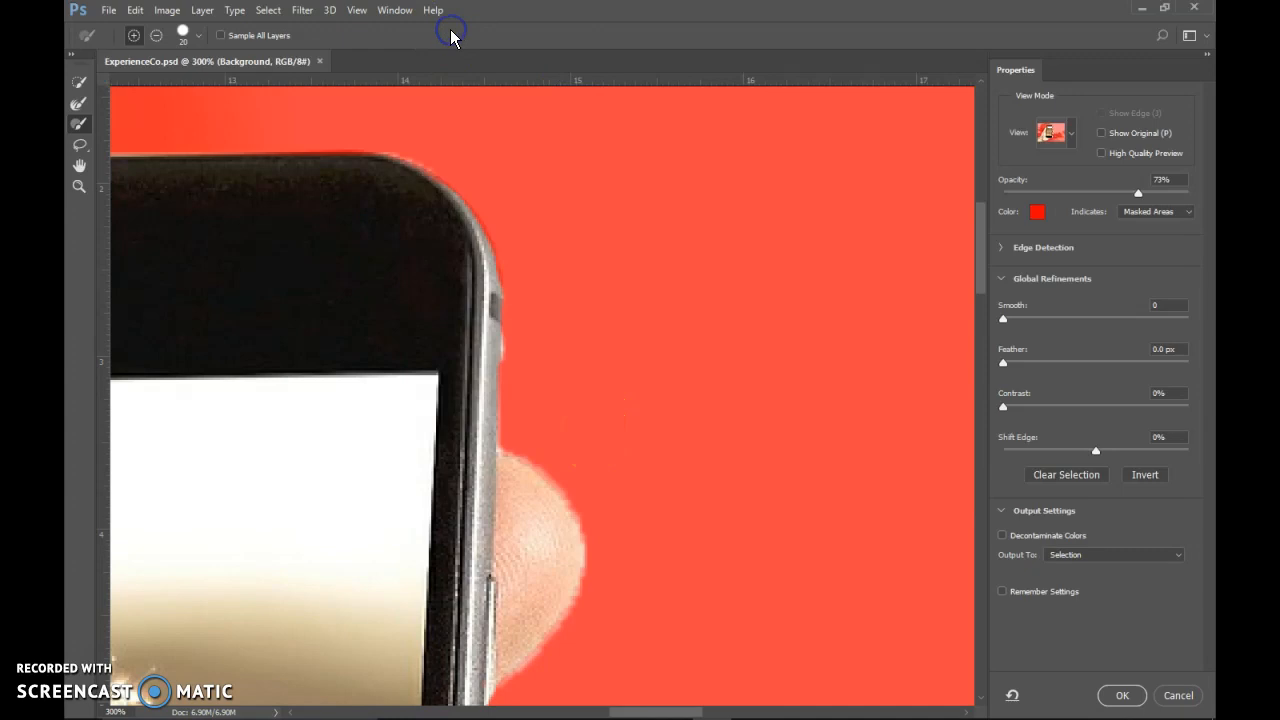
key("ctrl+0")
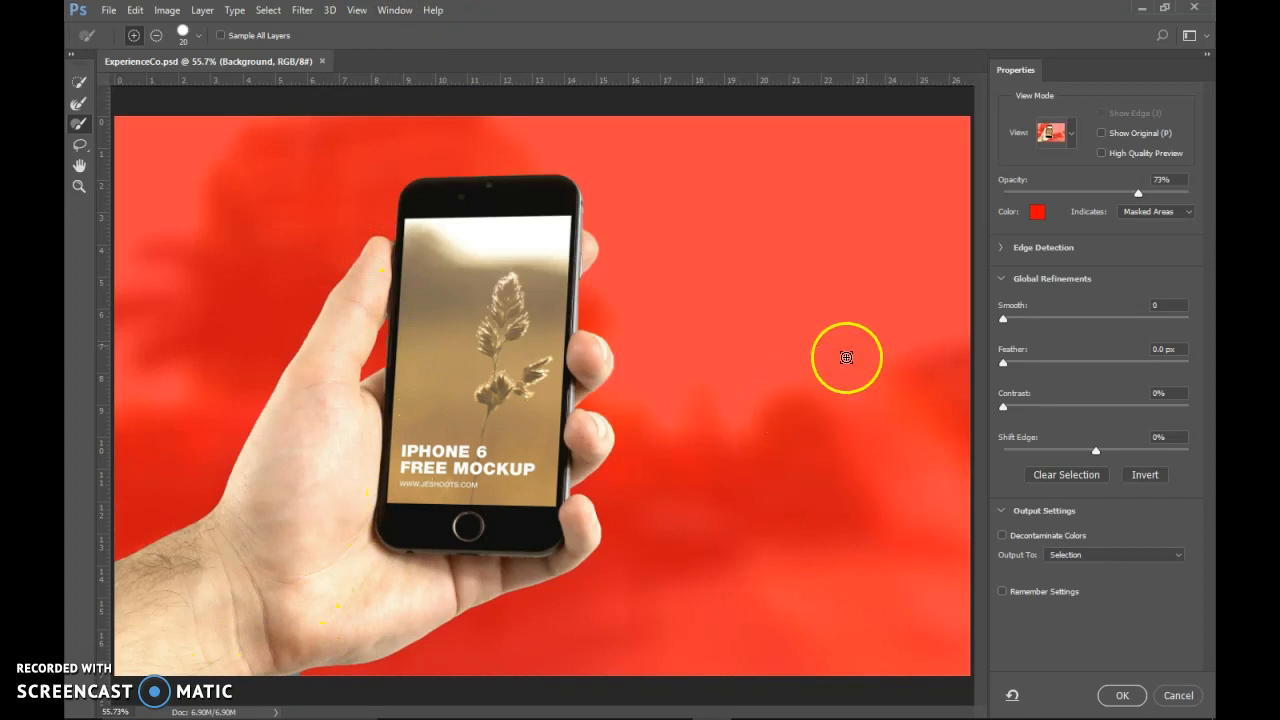
Switch the preview to On White at 100% opacity.
left_click(1075, 140)
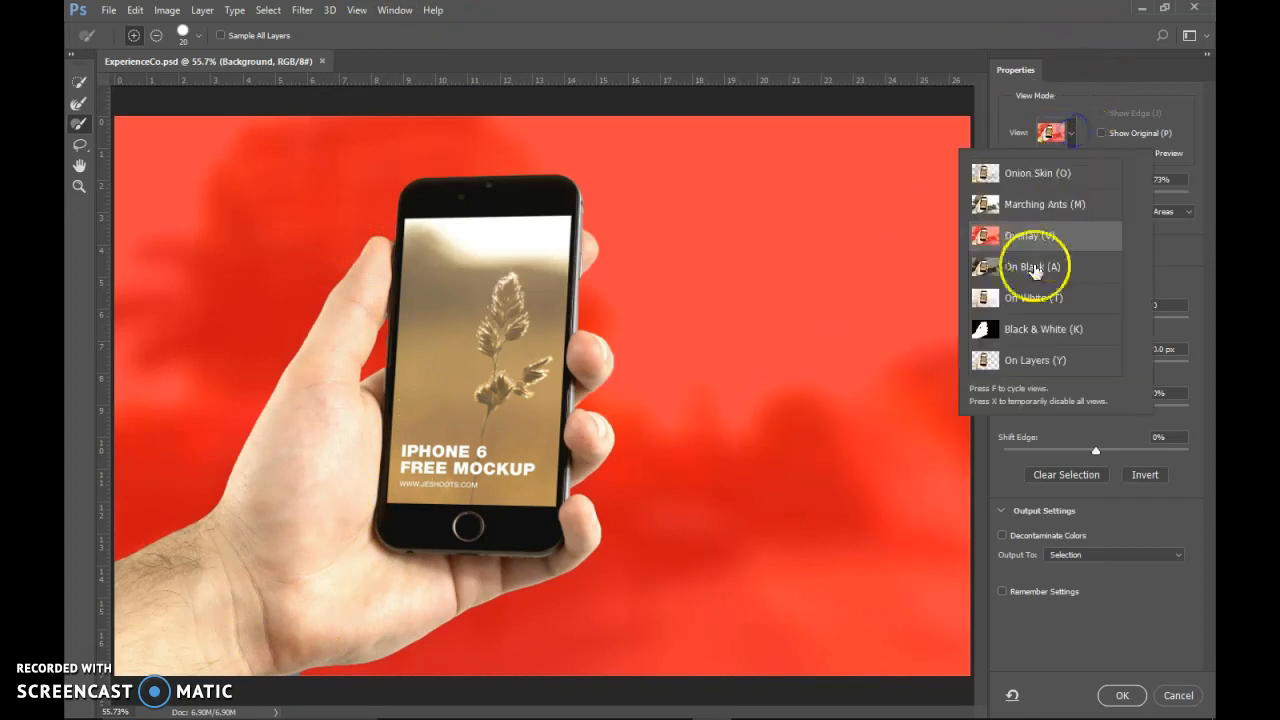
left_click(1033, 300)
left_click(1193, 203)
mouse_move(1163, 200)
left_mouse_down()
mouse_move(1196, 197)
mouse_move(1057, 200)
mouse_move(1182, 203)
left_mouse_up()
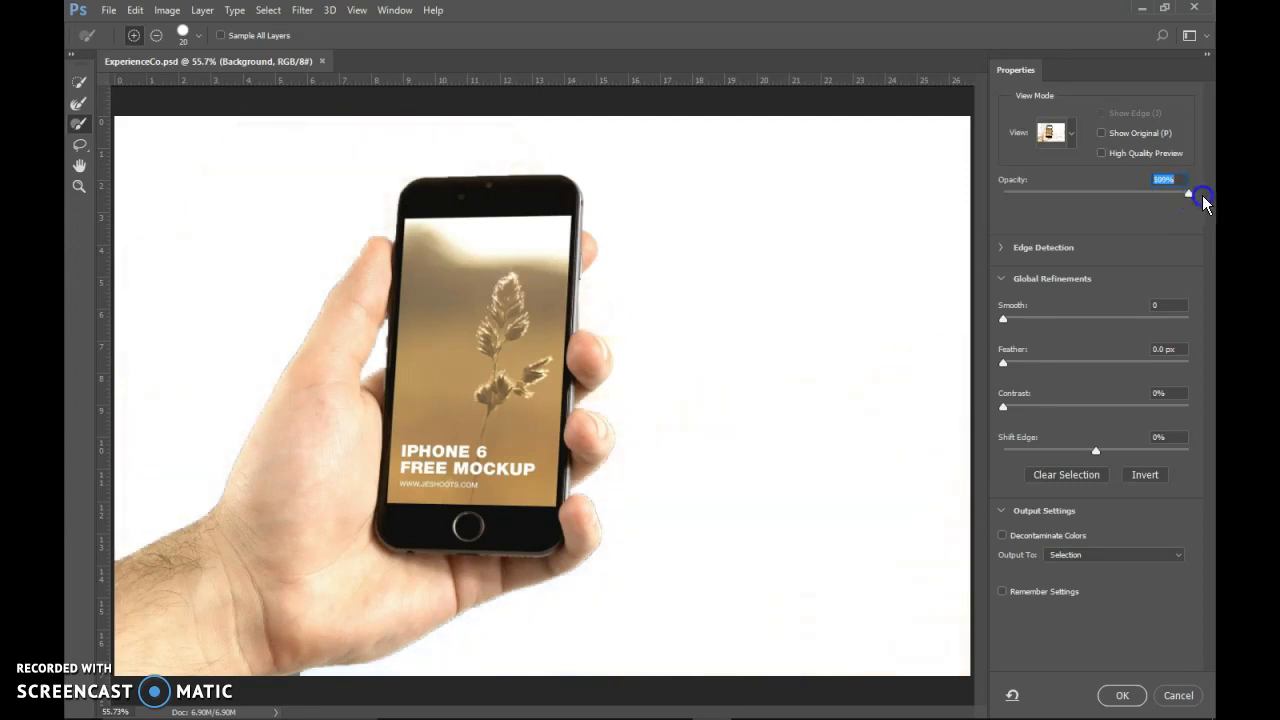
left_click_drag(1203, 203, 1203, 203)
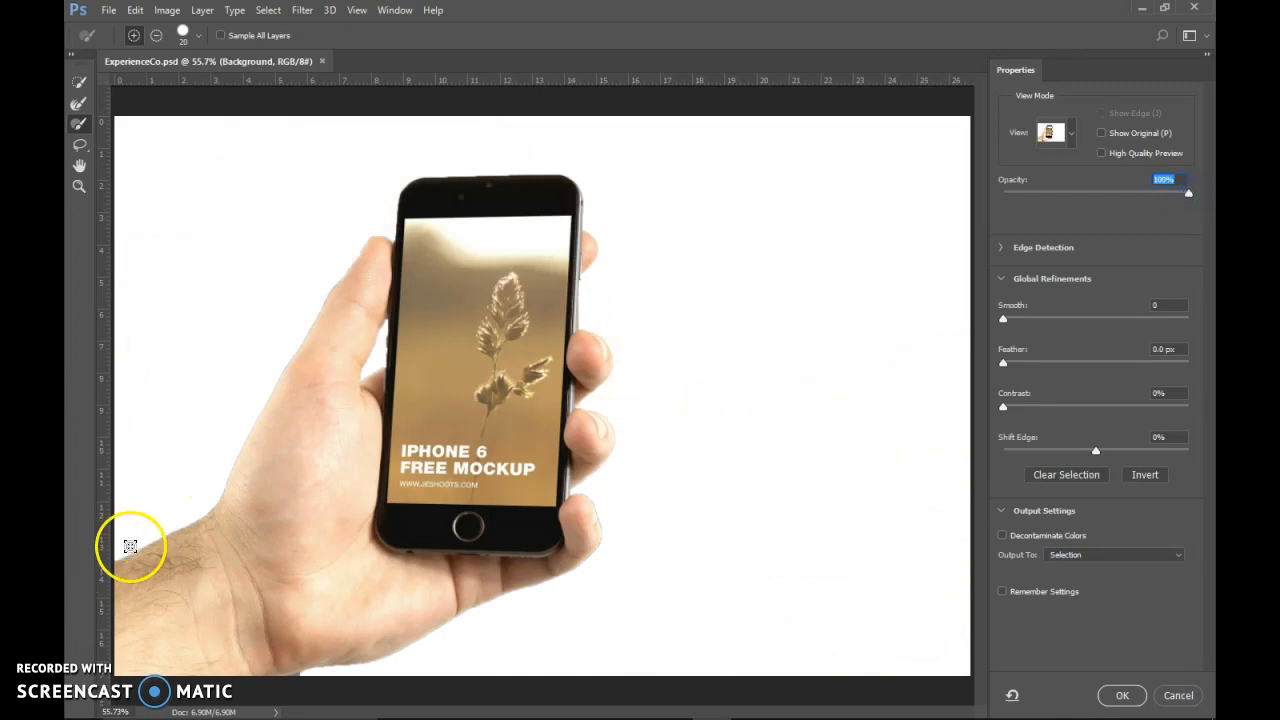
Choose the Refine Edge Brush at size 35 for the hairy wrist edge and lower the preview opacity to 91%.
left_click(80, 187)
left_click(125, 542)
left_click_drag(129, 545, 137, 520)
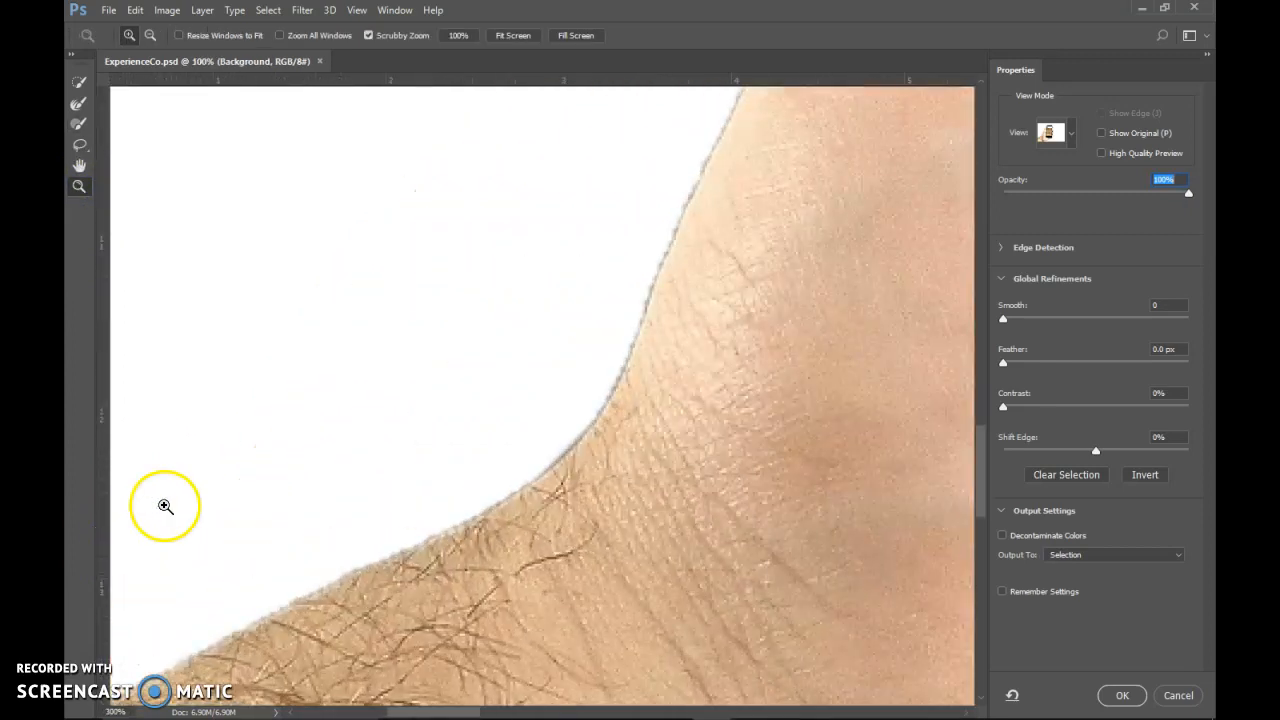
left_click_drag(218, 610, 393, 346)
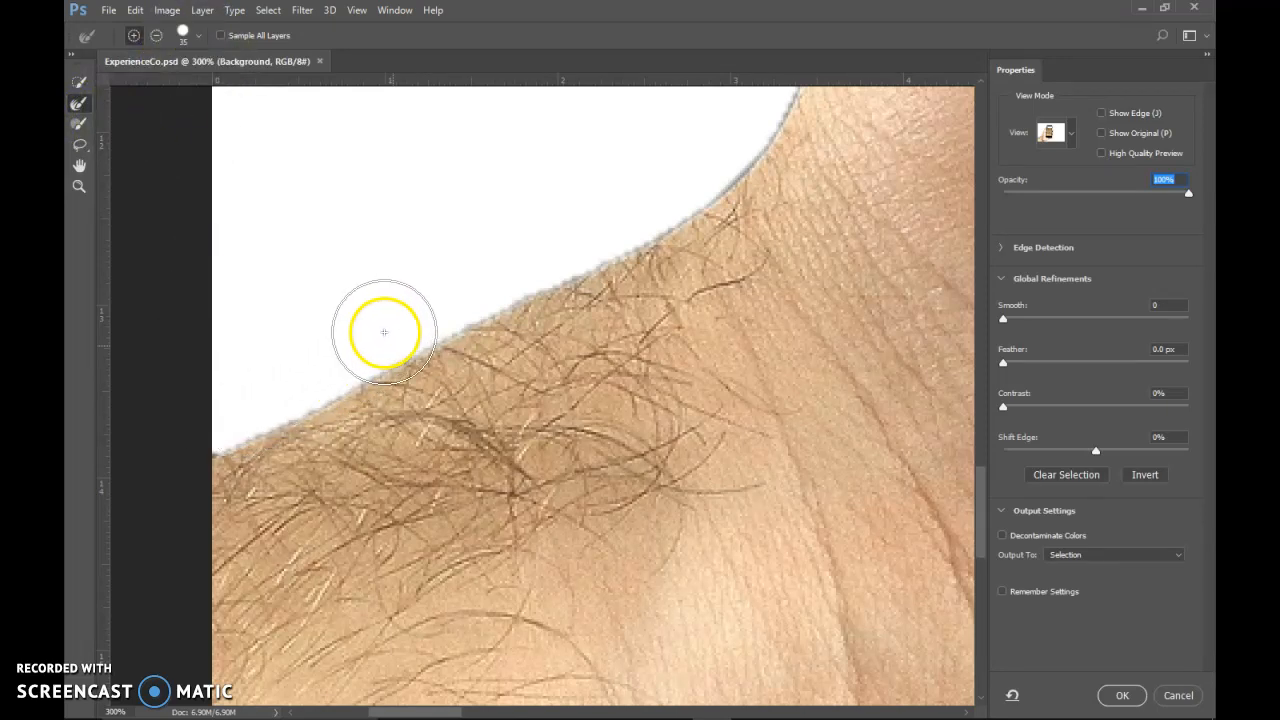
mouse_move(1189, 197)
left_mouse_down()
mouse_move(1042, 222)
mouse_move(1171, 209)
left_mouse_up()
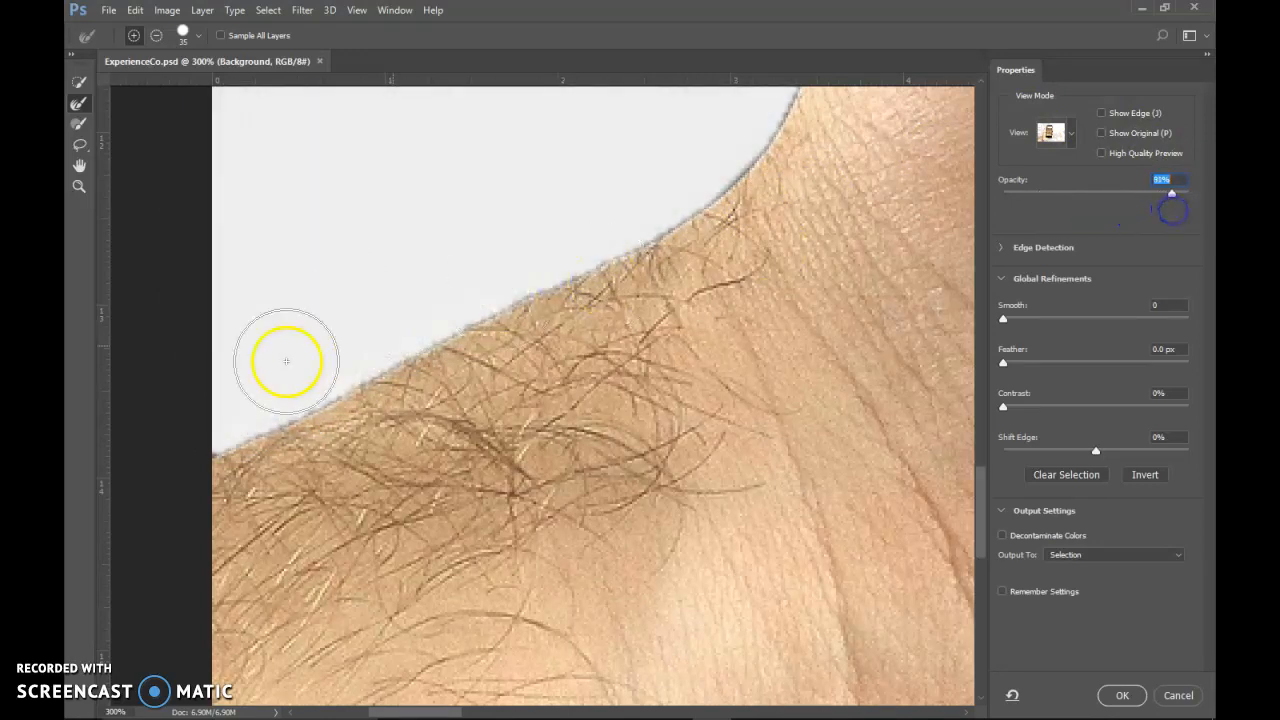
Try the Refine Edge Brush along the hairy upper edge of the wrist and erase that refinement again.
mouse_move(258, 391)
left_mouse_down()
mouse_move(286, 403)
mouse_move(314, 394)
mouse_move(583, 277)
mouse_move(634, 235)
left_mouse_up()
left_click_drag(277, 410, 686, 197)
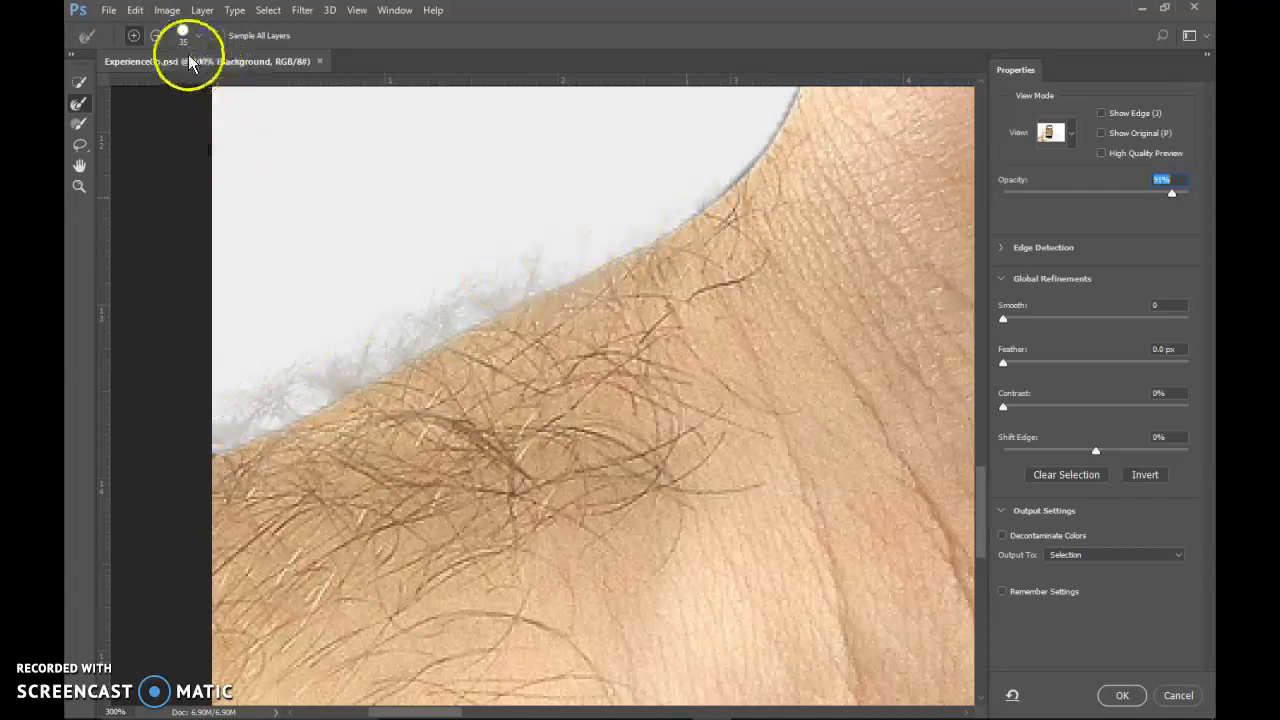
left_click(156, 37)
left_click_drag(222, 448, 291, 397)
mouse_move(202, 444)
left_mouse_down()
mouse_move(438, 311)
mouse_move(515, 283)
mouse_move(527, 297)
mouse_move(626, 227)
mouse_move(594, 227)
left_mouse_up()
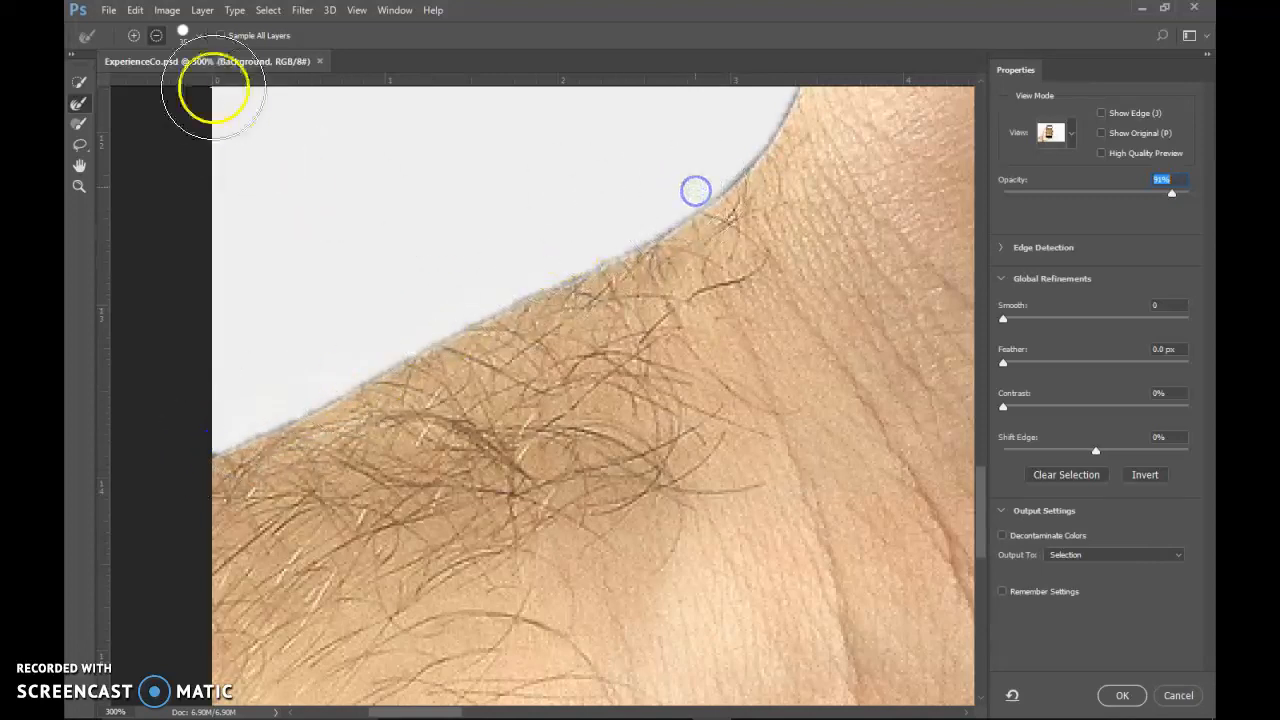
Brush the hairy upper edge of the wrist in add mode to bring its fine hairs into the selection.
left_click(133, 35)
mouse_move(238, 406)
left_mouse_down()
mouse_move(402, 294)
mouse_move(369, 349)
mouse_move(587, 258)
mouse_move(580, 266)
mouse_move(729, 180)
left_mouse_up()
mouse_move(285, 425)
left_mouse_down()
mouse_move(320, 429)
mouse_move(243, 414)
left_mouse_up()
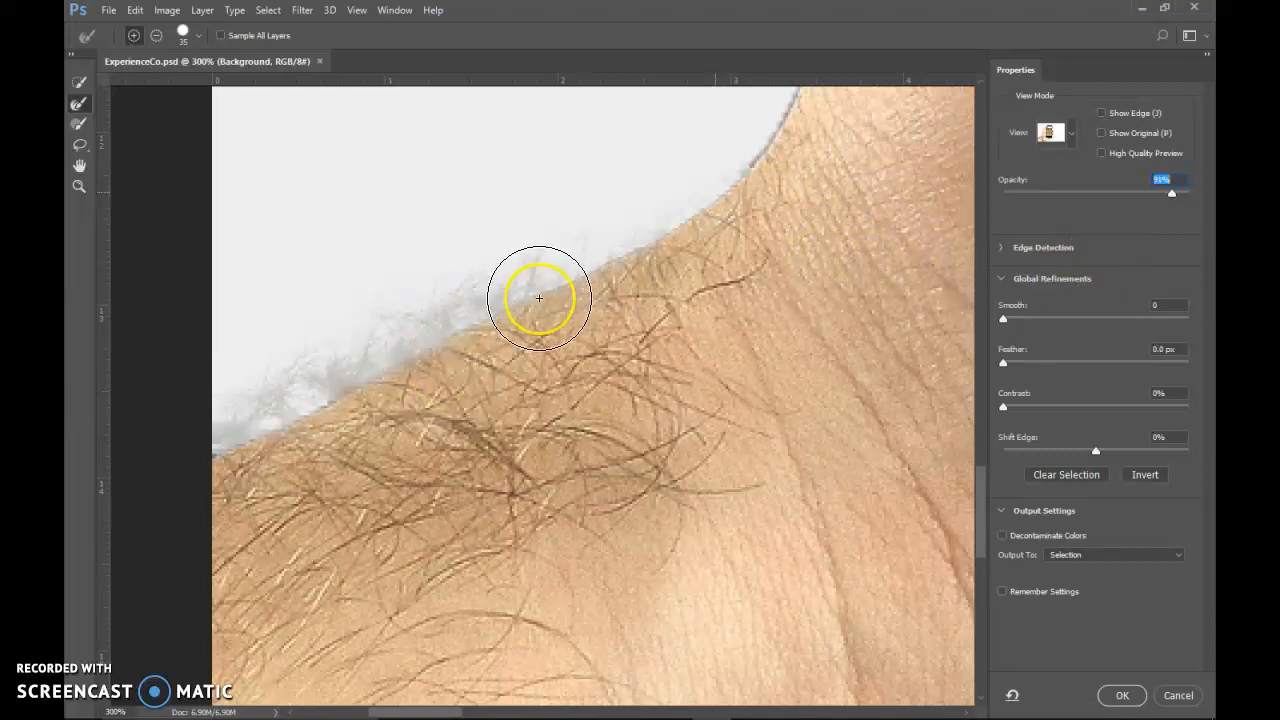
key("ctrl+0")
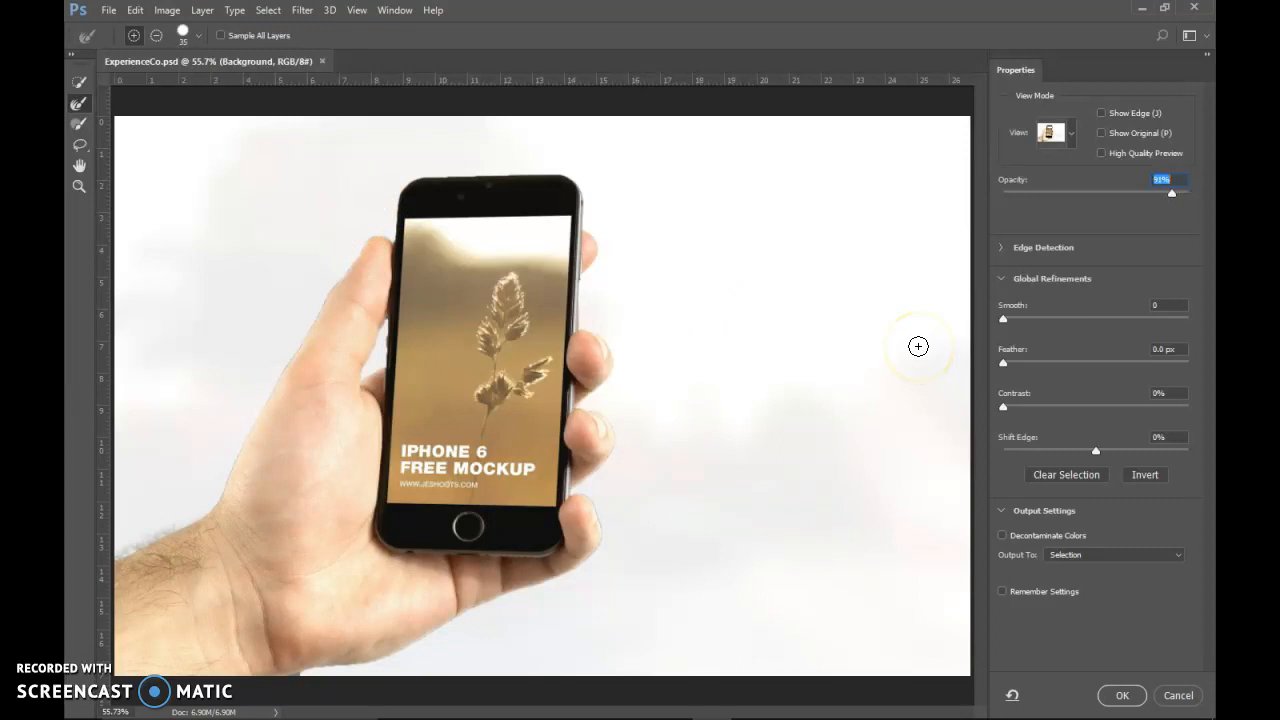
Subtract the leftover background at the top of the gap between the thumb and the phone with the Brush tool at size 9.
left_click(79, 187)
left_click_drag(397, 330, 364, 425)
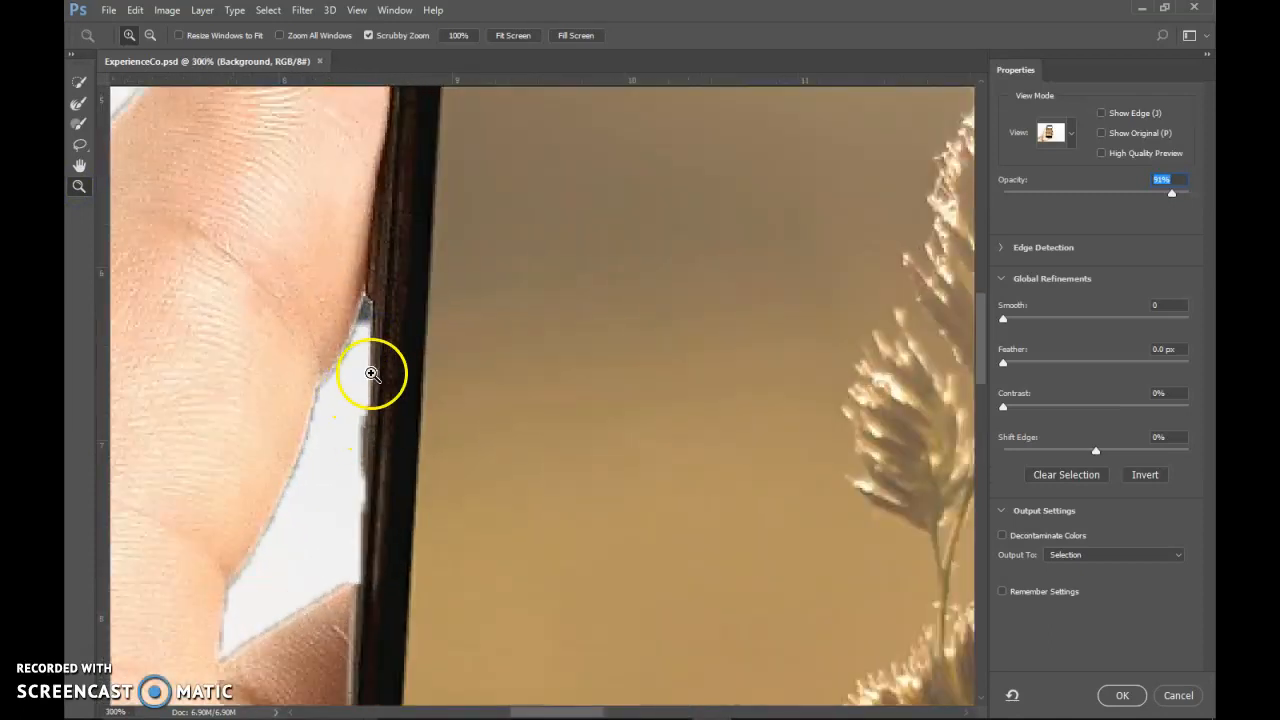
left_click(79, 125)
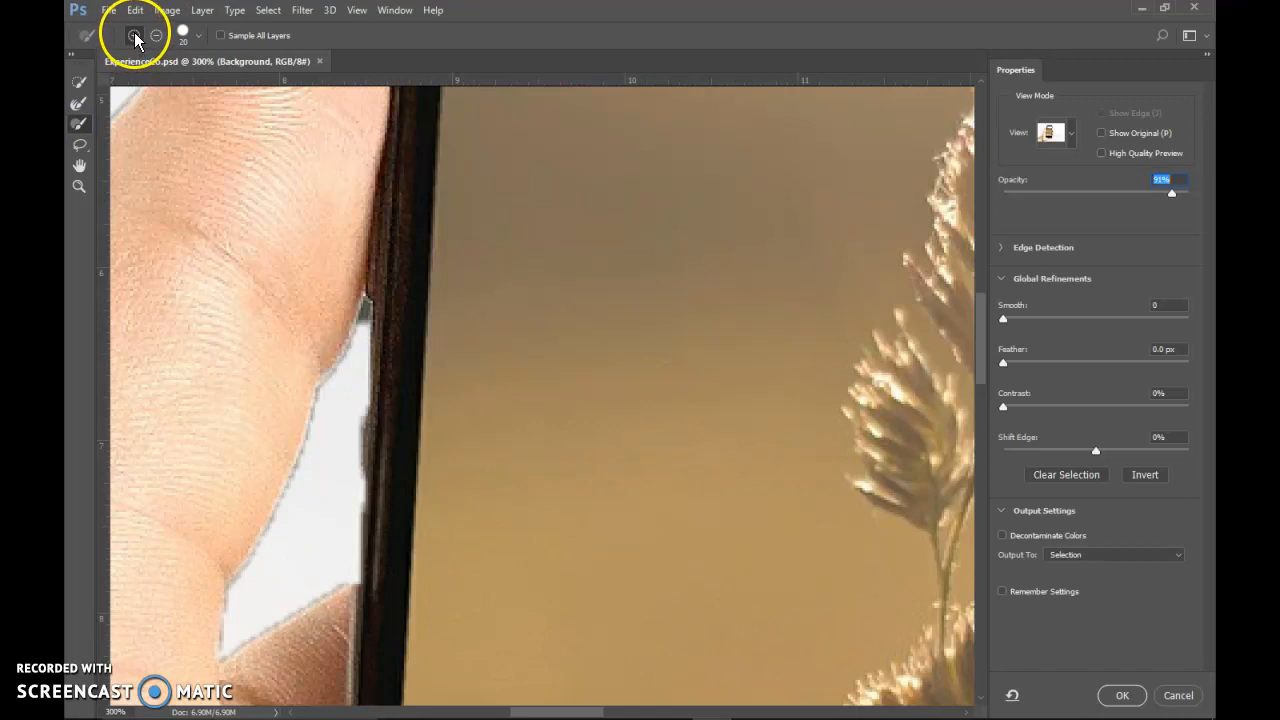
left_click(157, 38)
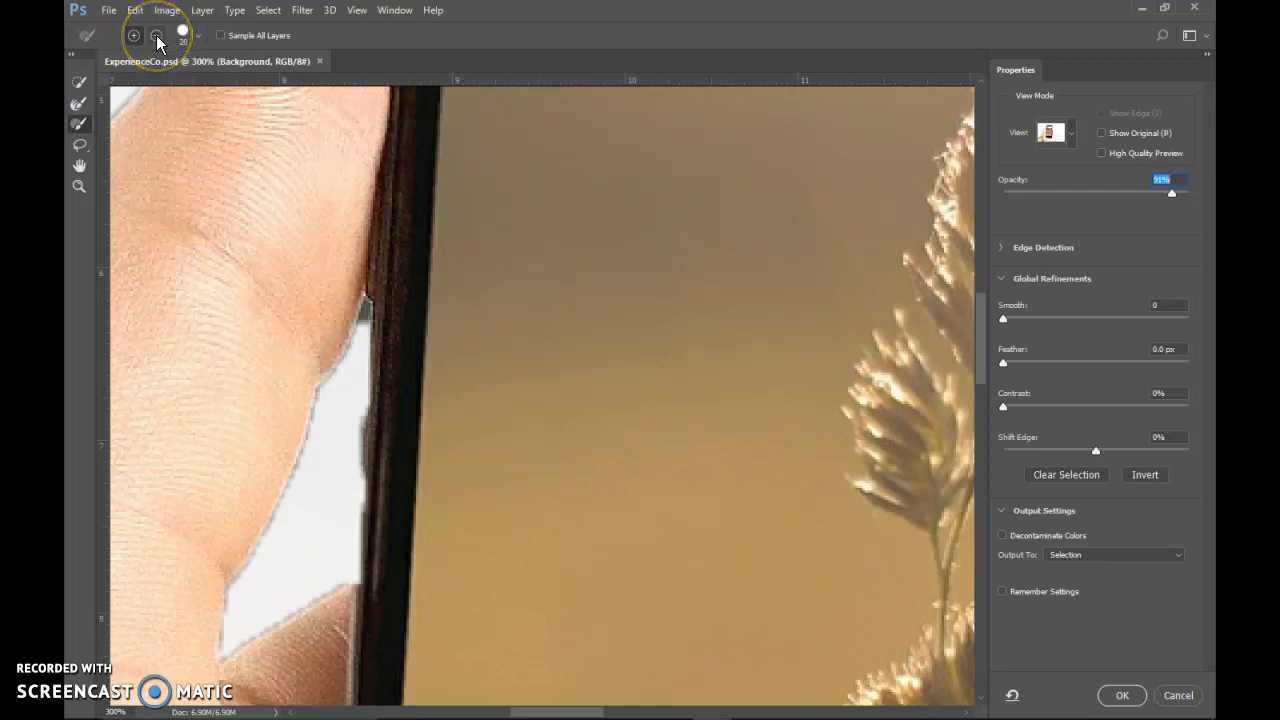
left_click(158, 37)
key("bracketleft")
key("bracketleft")
left_click(358, 325)
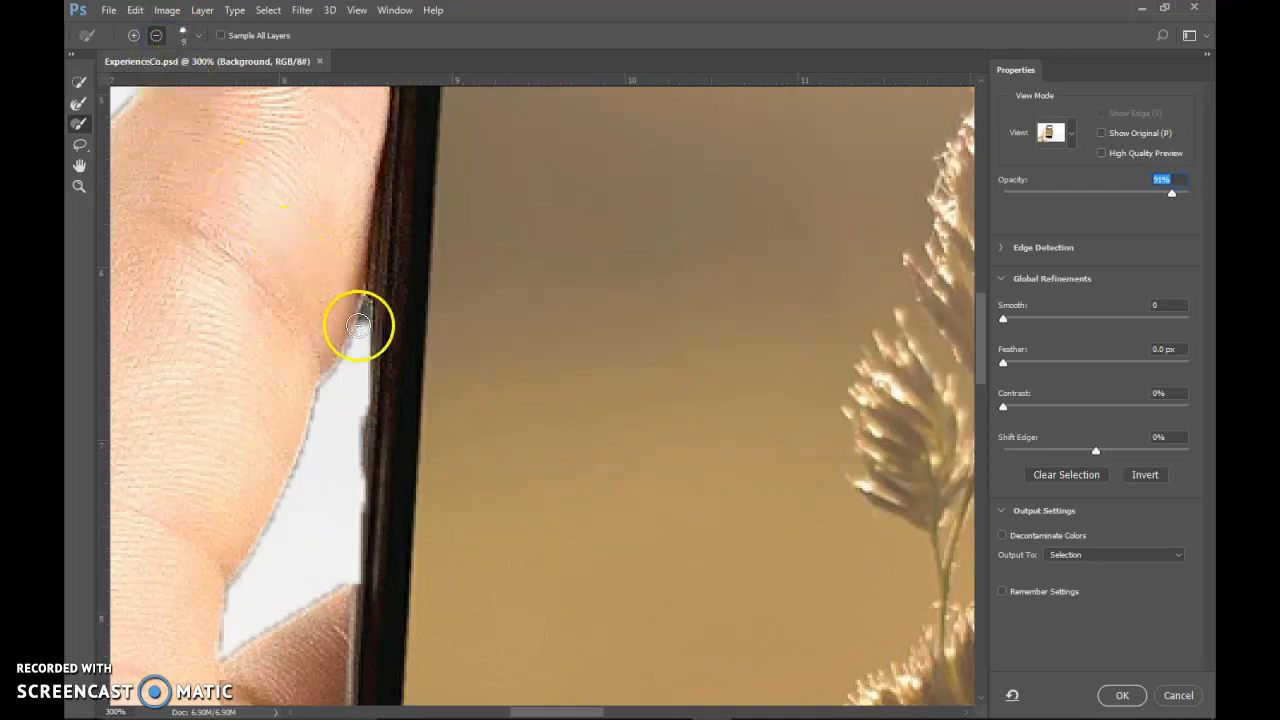
left_click(366, 305)
Paint the phone's side edge along the thumb gap back into the selection with the brush in add mode at size 8.
left_click(133, 35)
key("bracketright")
key("bracketright")
key("bracketright")
left_click(378, 294)
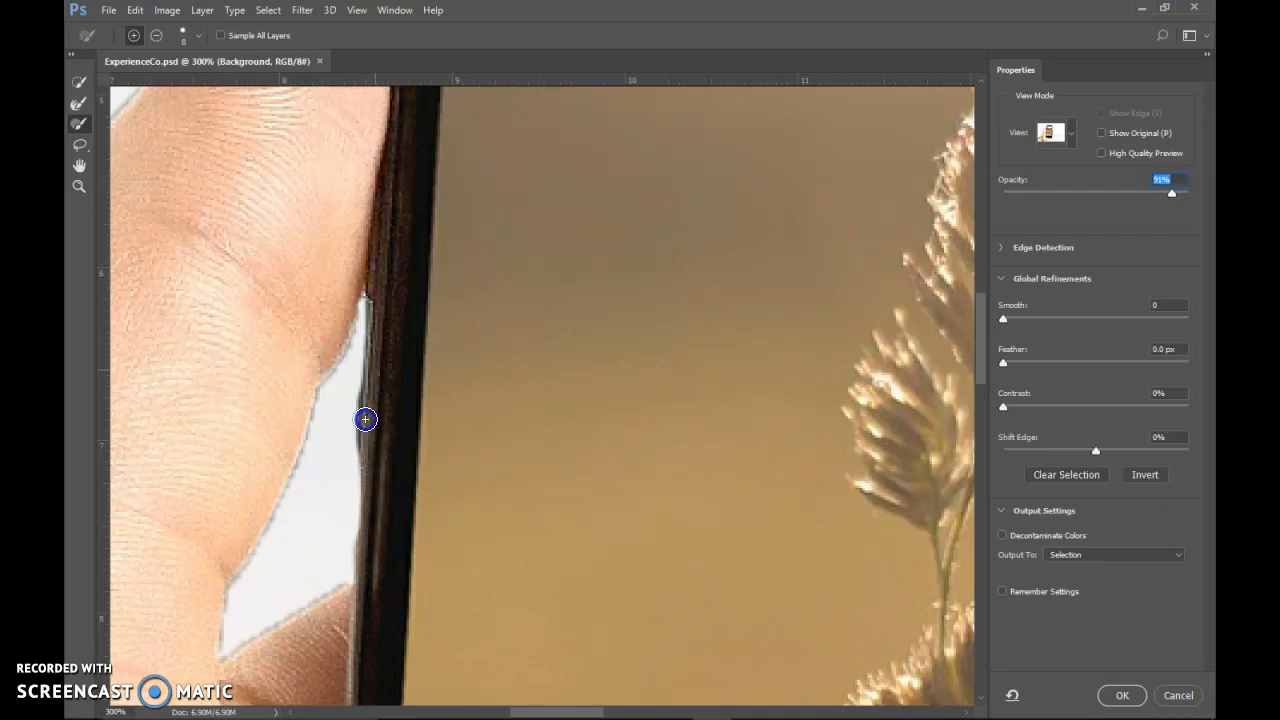
left_click_drag(365, 419, 352, 536)
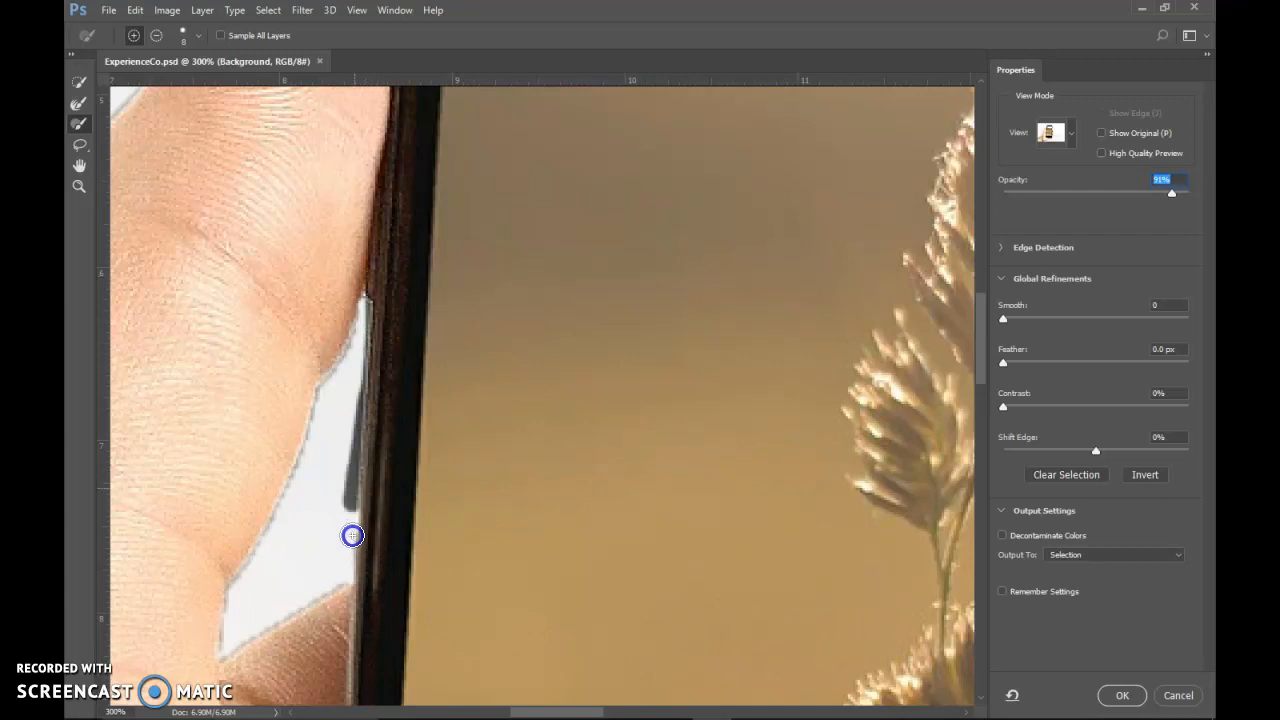
Subtract the excess painted inside the thumb gap so that the selection follows the phone's edge.
left_click(156, 35)
left_click_drag(332, 363, 349, 402)
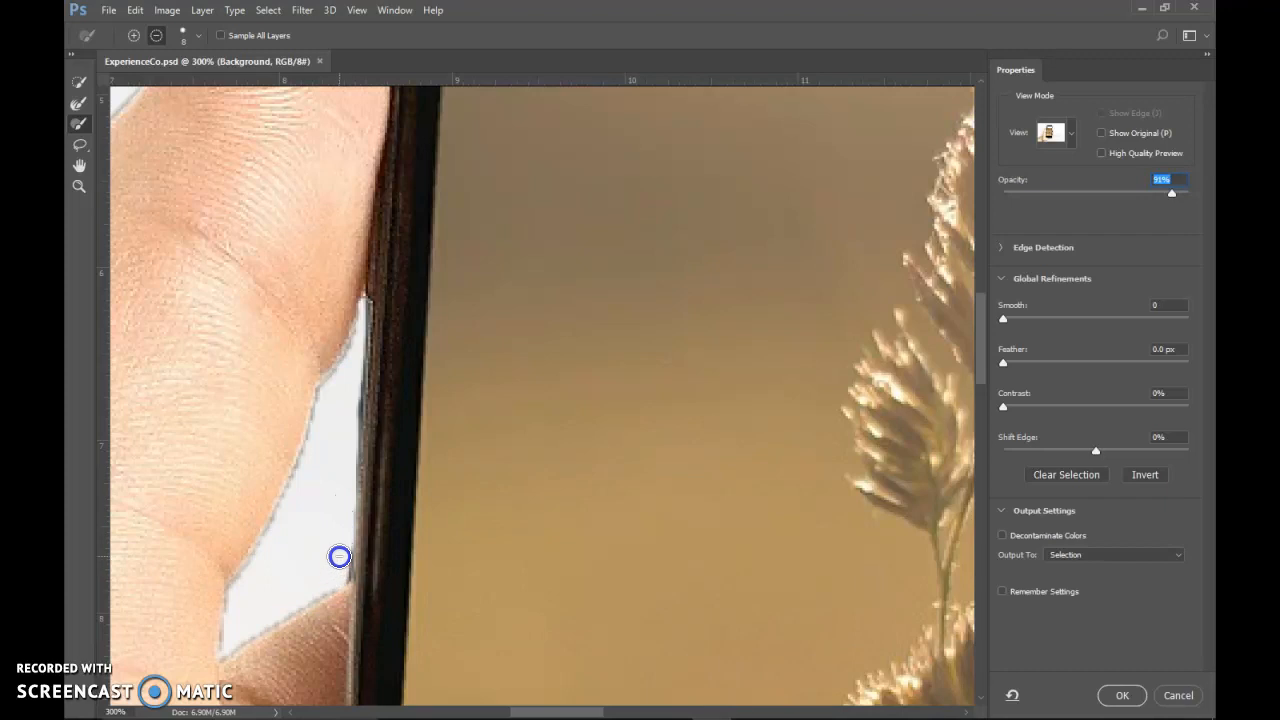
left_click(350, 405)
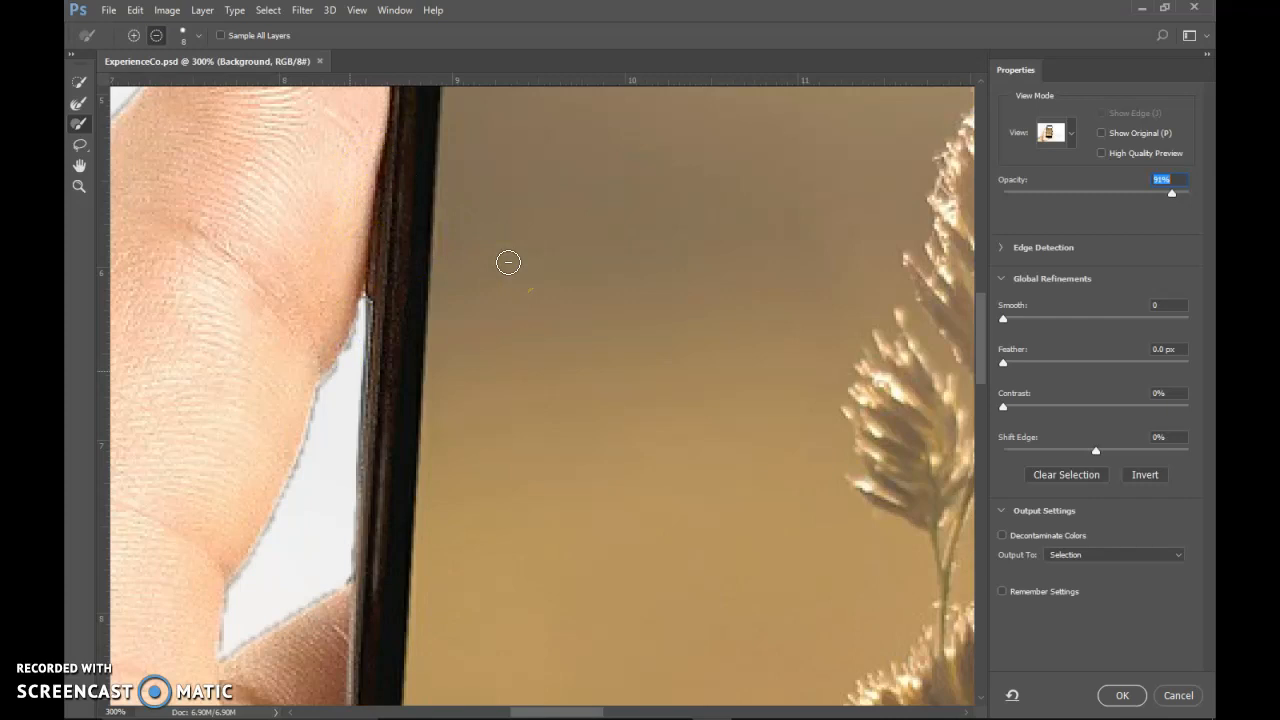
Preview the whole selection On Black and switch the view mode to Overlay.
key("ctrl+minus")
key("ctrl+minus")
key("ctrl+minus")
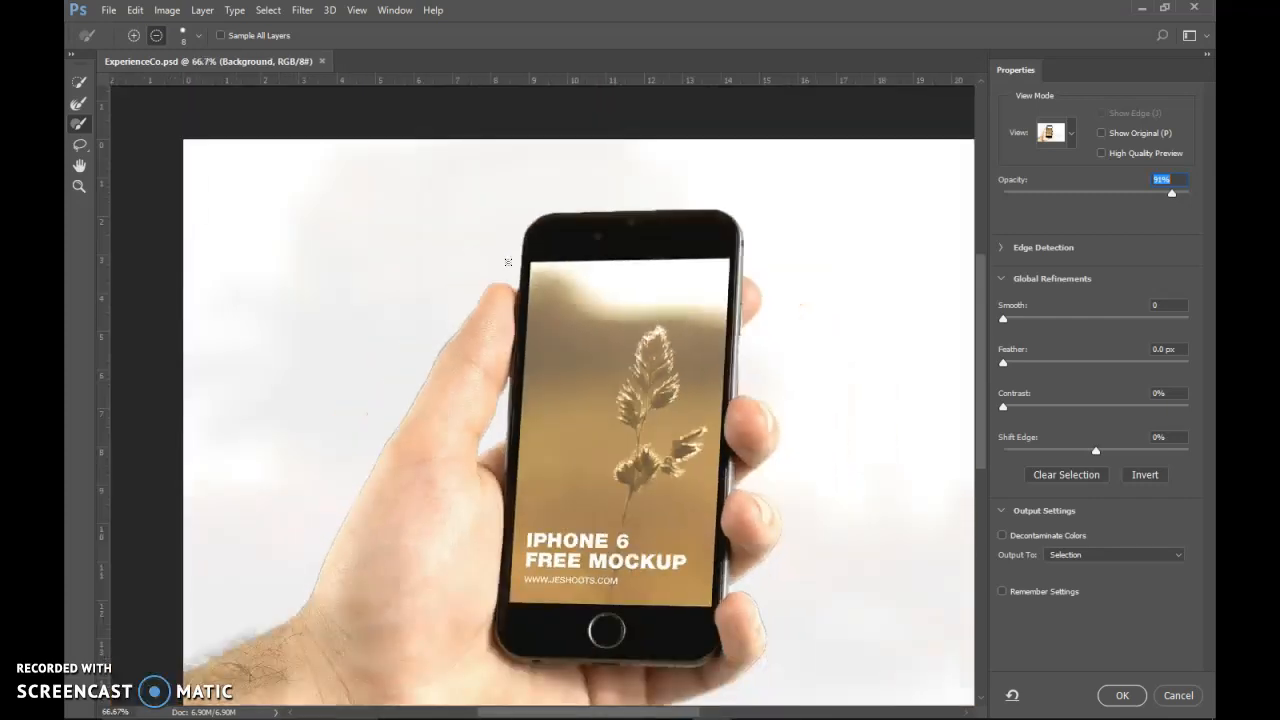
key("ctrl+0")
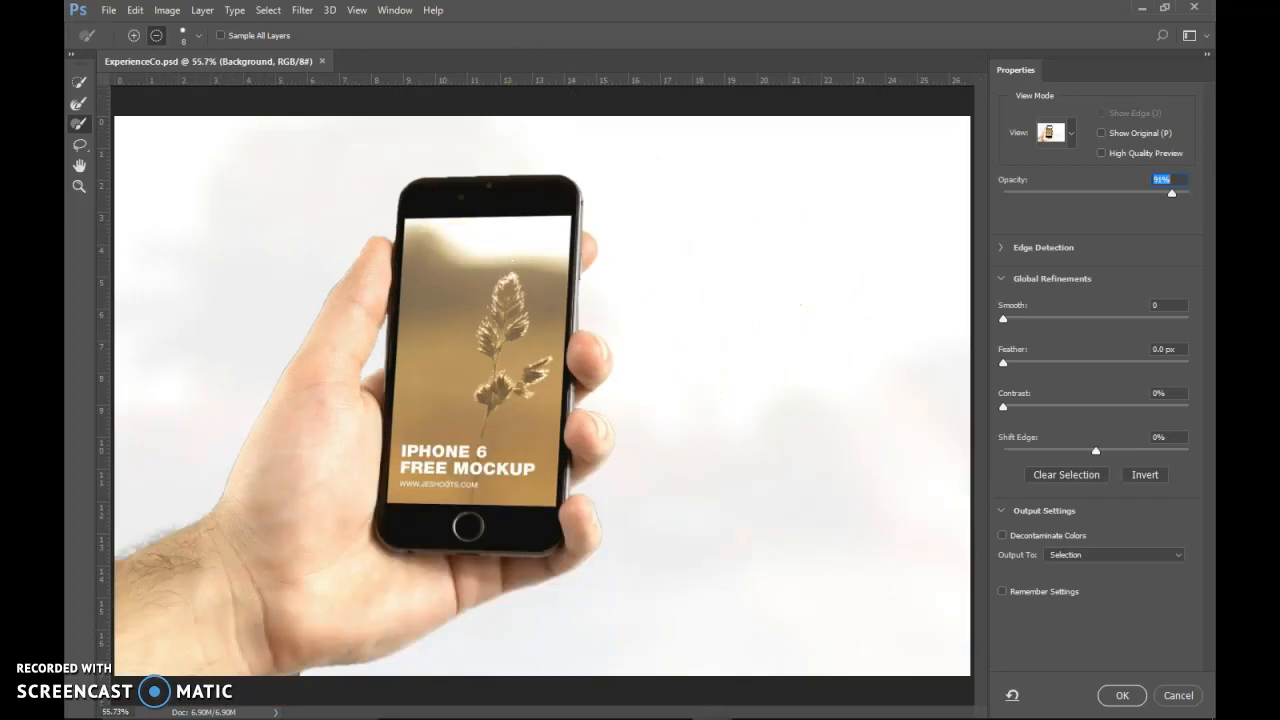
left_click(1063, 145)
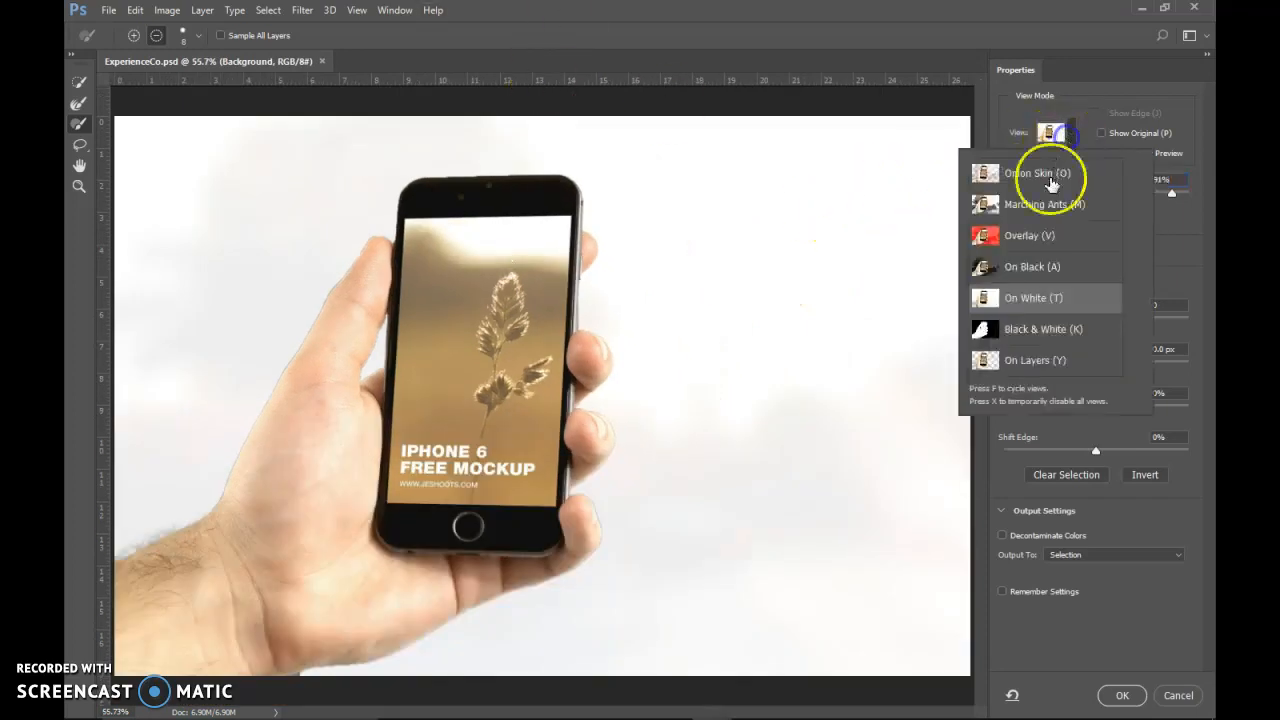
left_click(1027, 268)
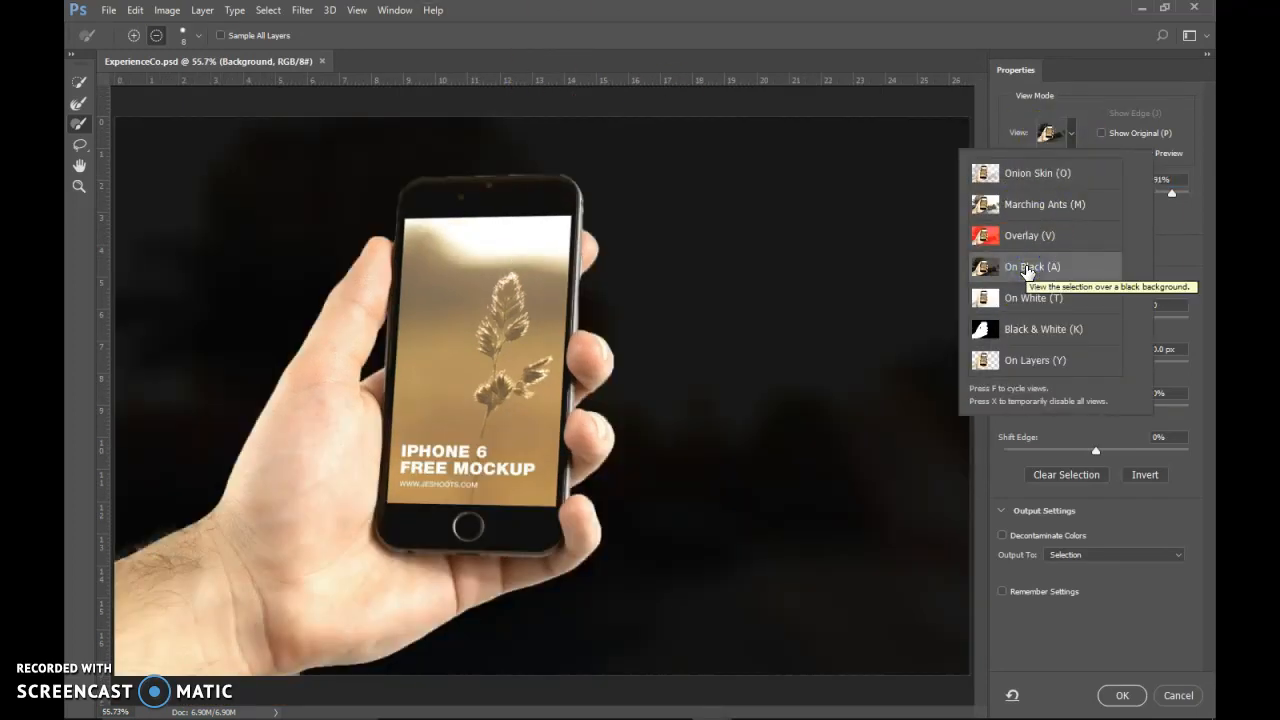
left_click(1030, 235)
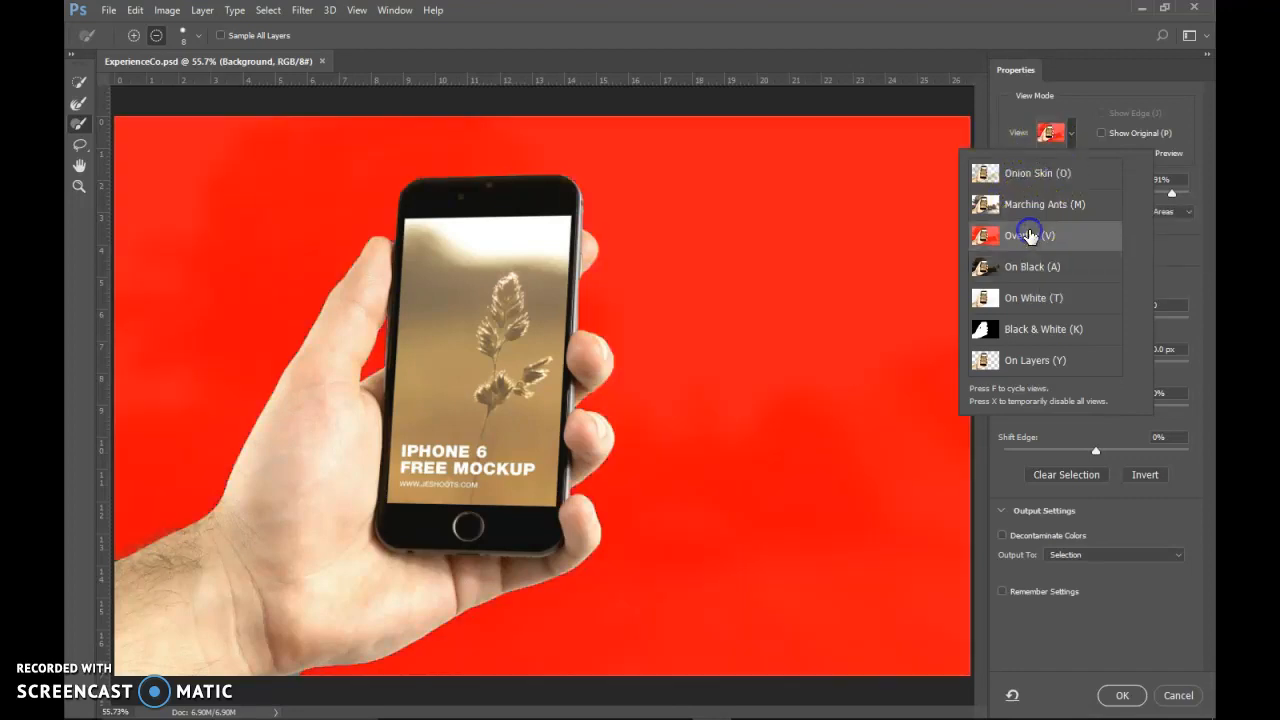
left_click(1066, 139)
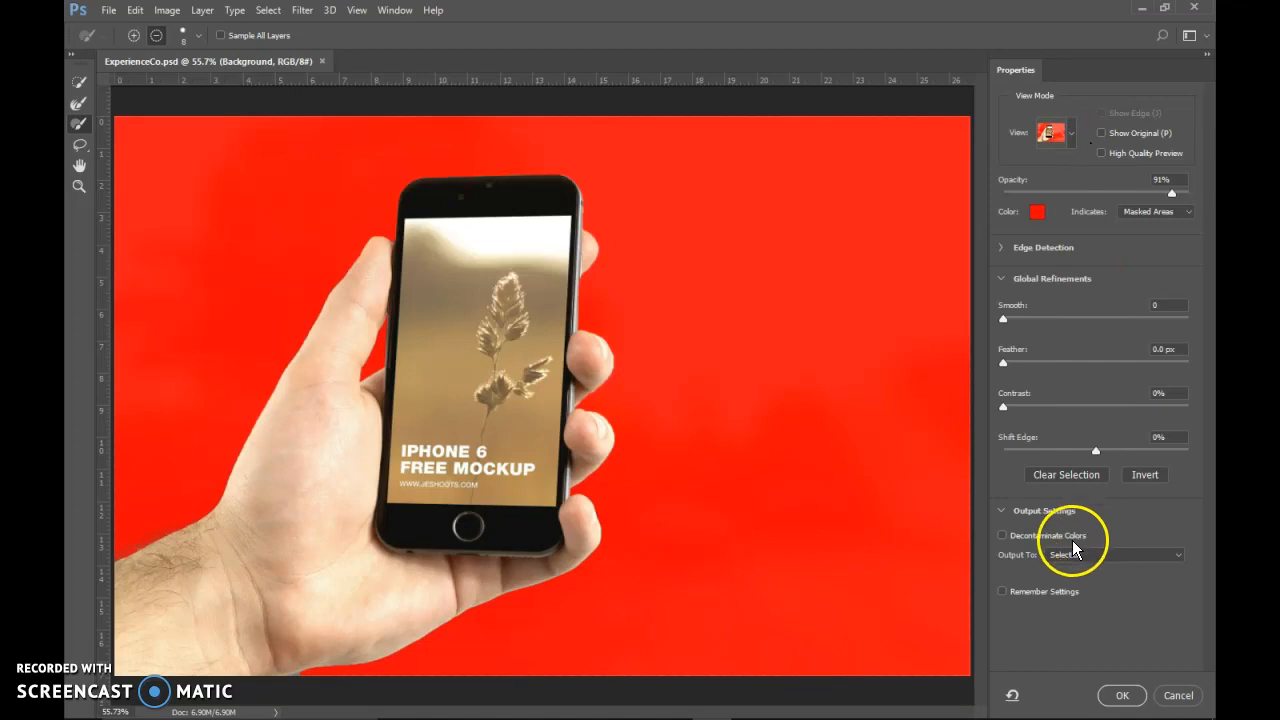
Collapse the Global Refinements and apply the refined edges with the output set to Selection.
left_click(1003, 279)
left_click(1004, 310)
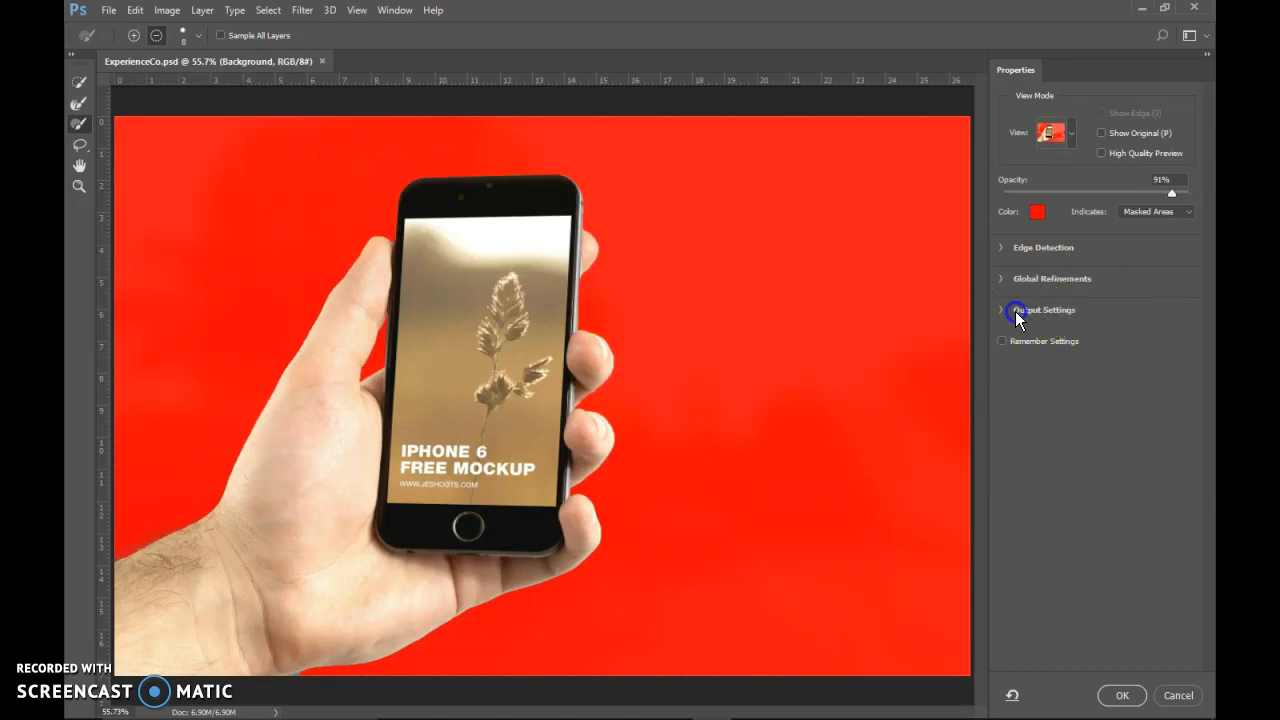
left_click(1012, 310)
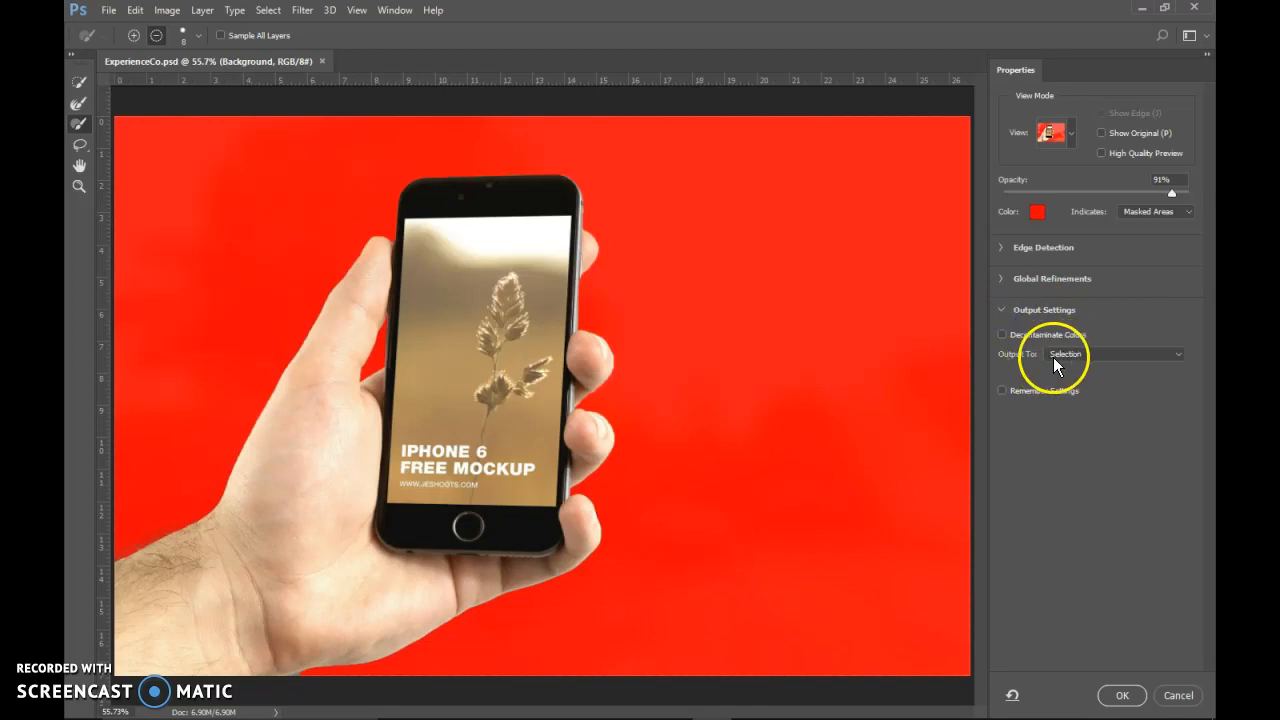
left_click(1120, 695)
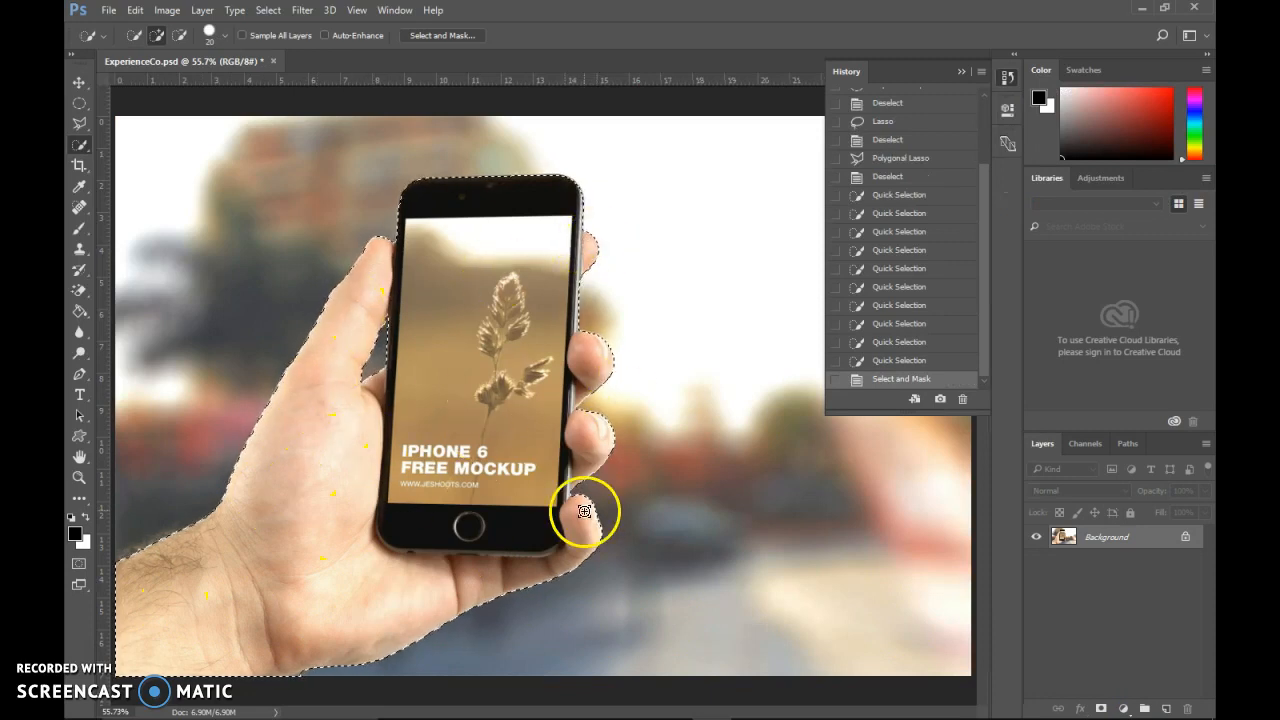
Reopen Select and Mask for the selection and output the result as a Layer Mask.
left_click(442, 35)
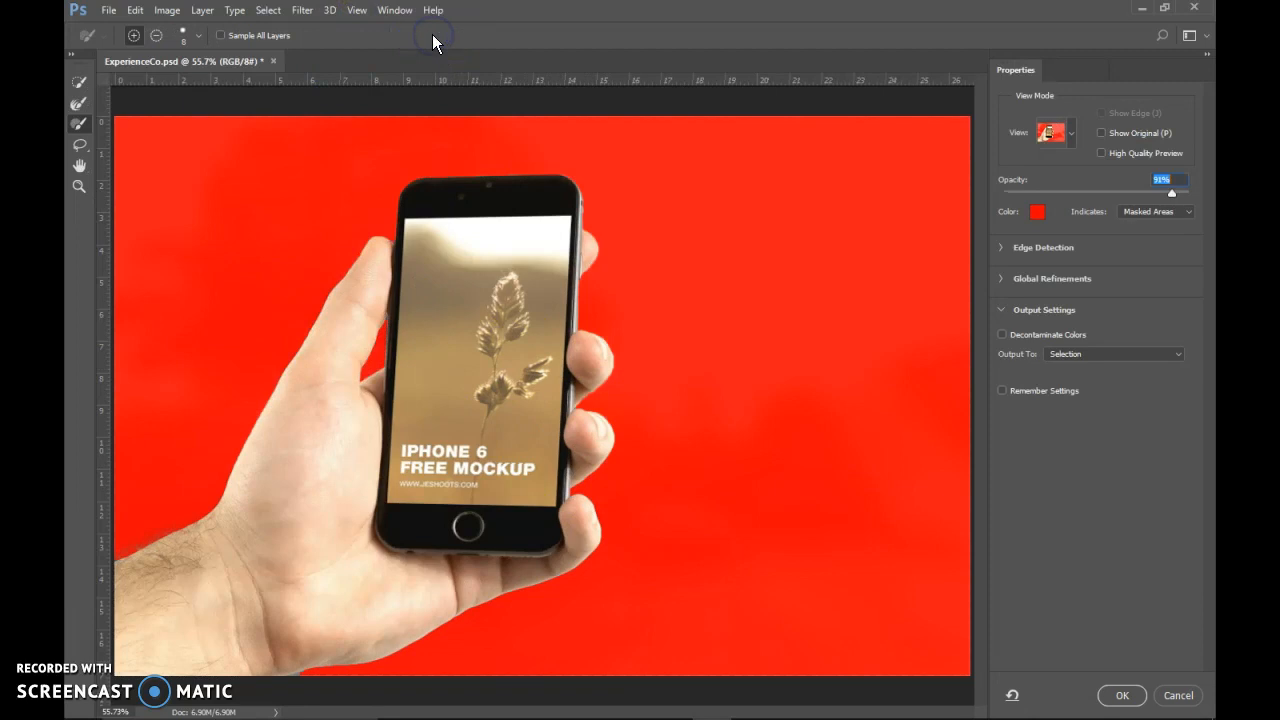
left_click(1081, 354)
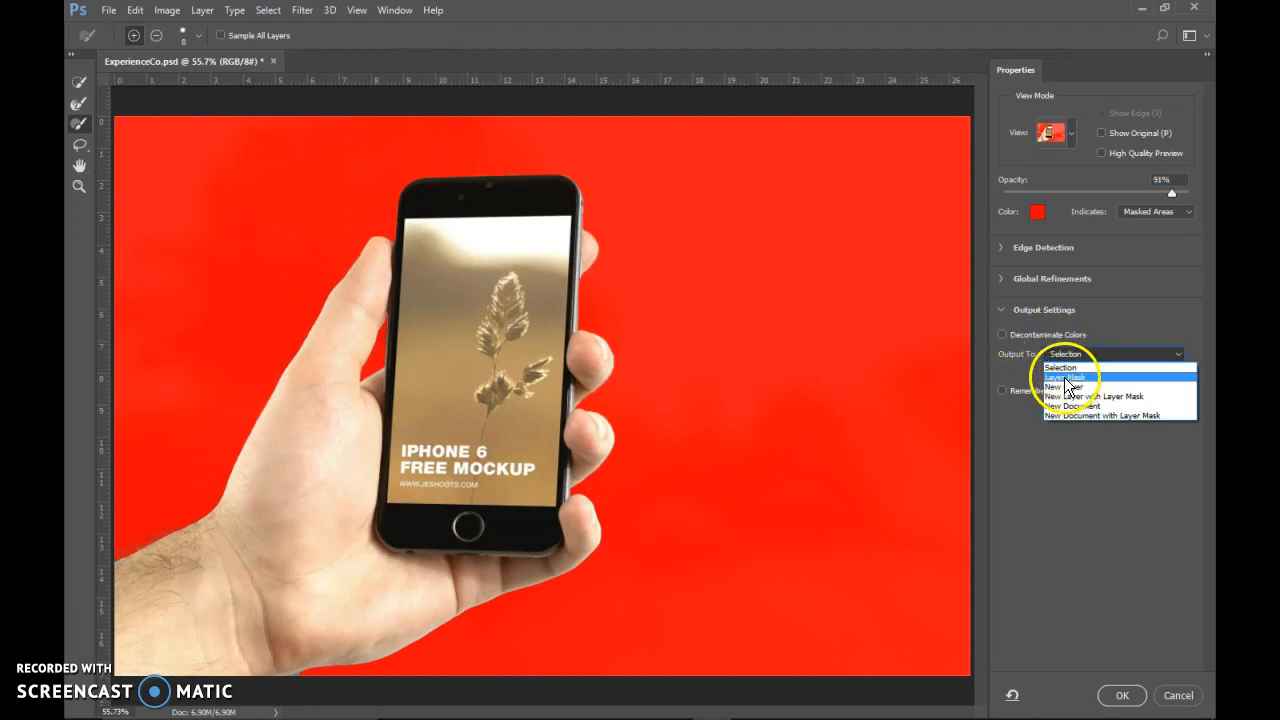
left_click(1068, 378)
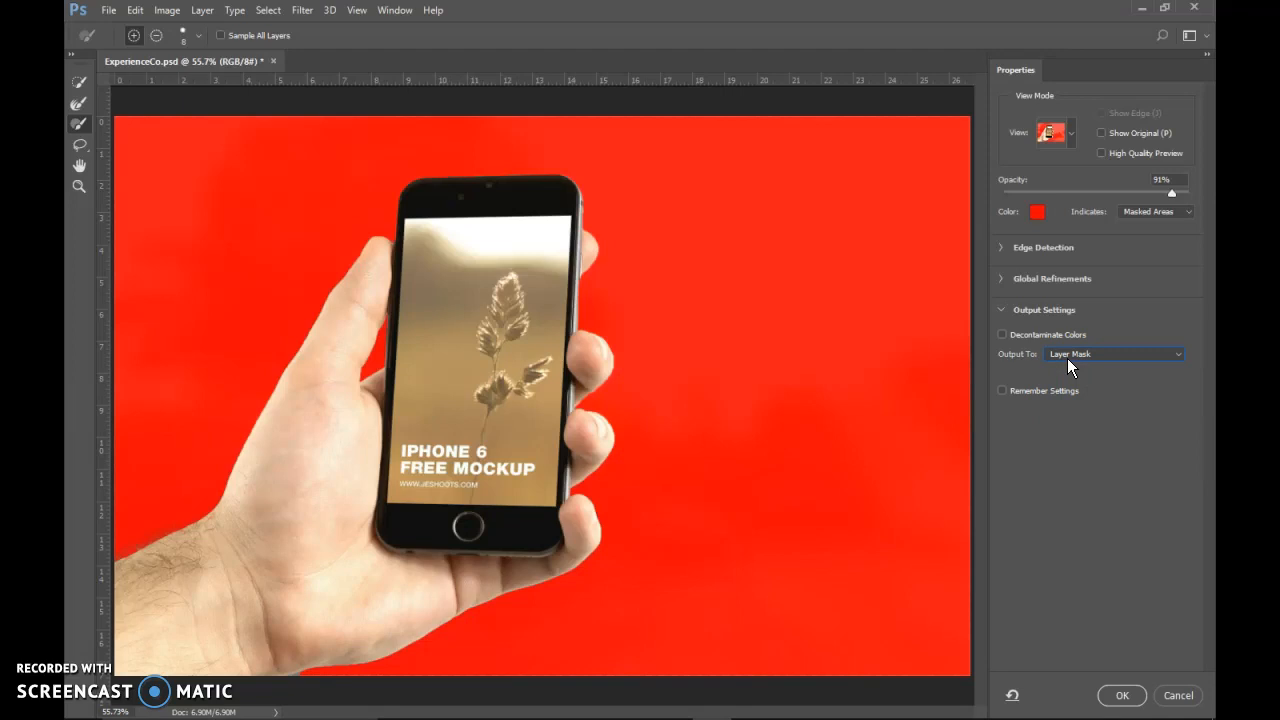
left_click(1125, 695)
Disable the new layer mask to show the full photo and enable it again.
left_click(1100, 541)
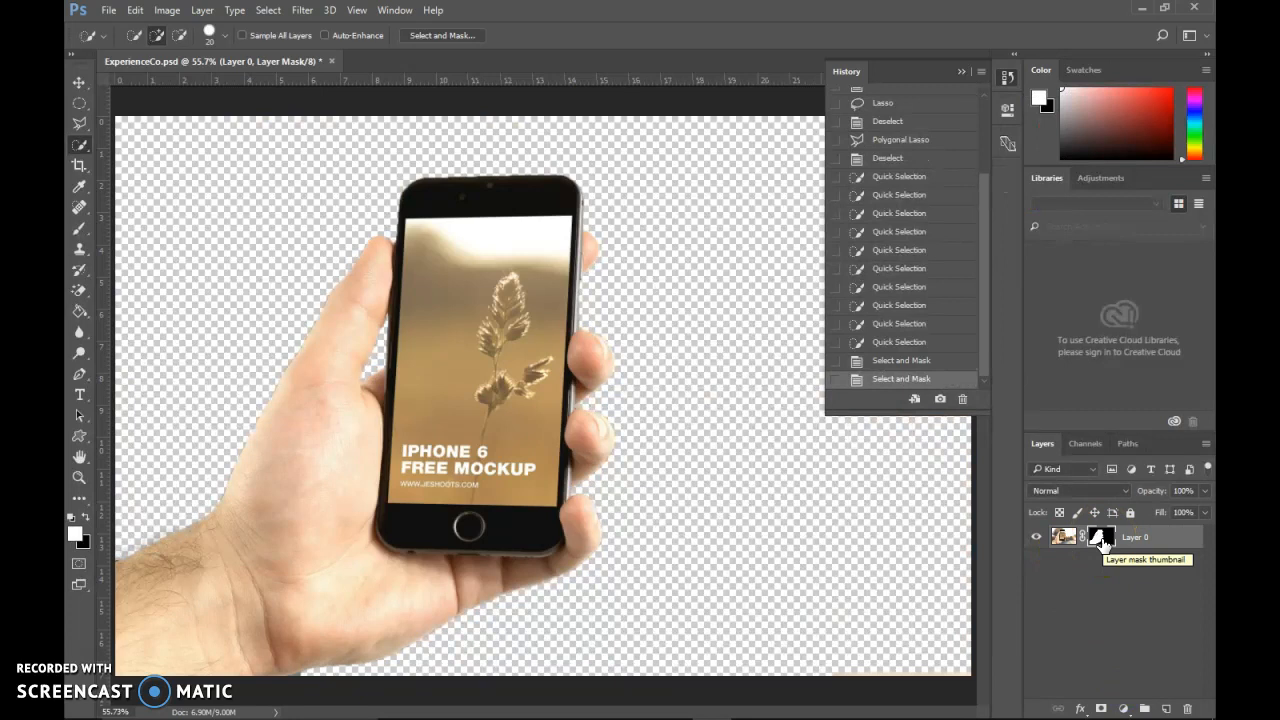
right_click(1103, 541)
left_click(1058, 551)
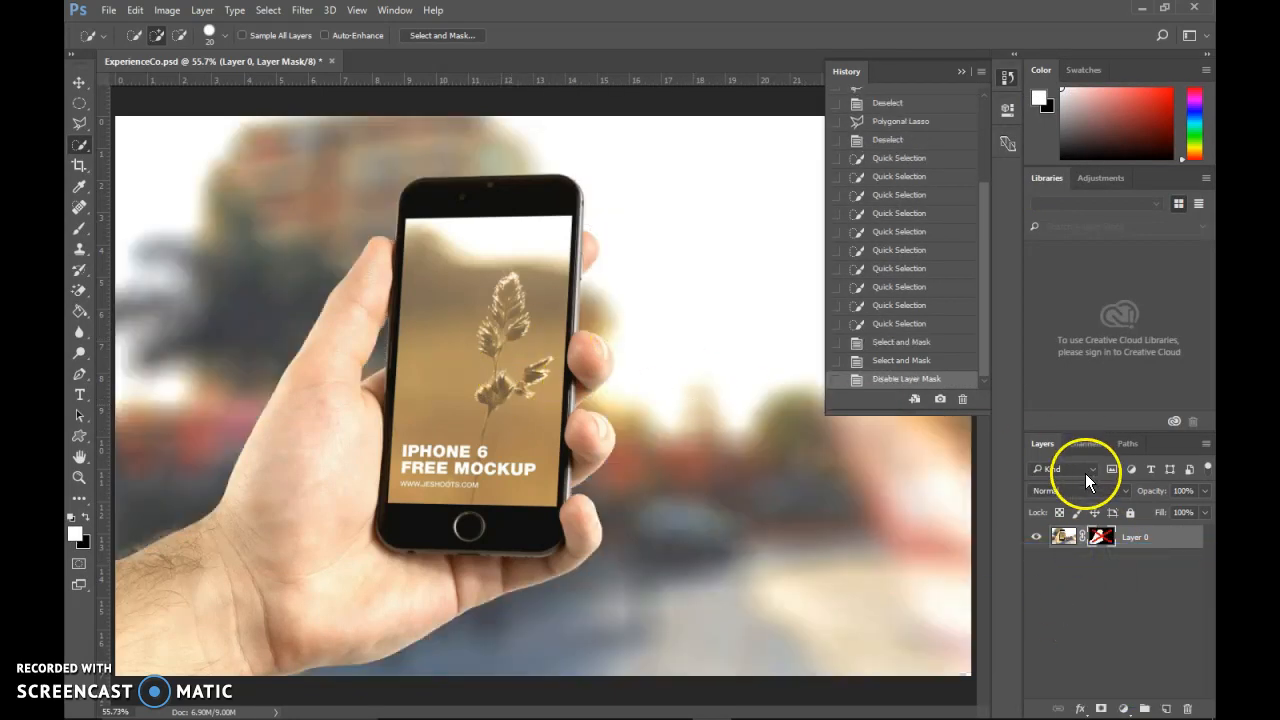
left_click(1103, 539)
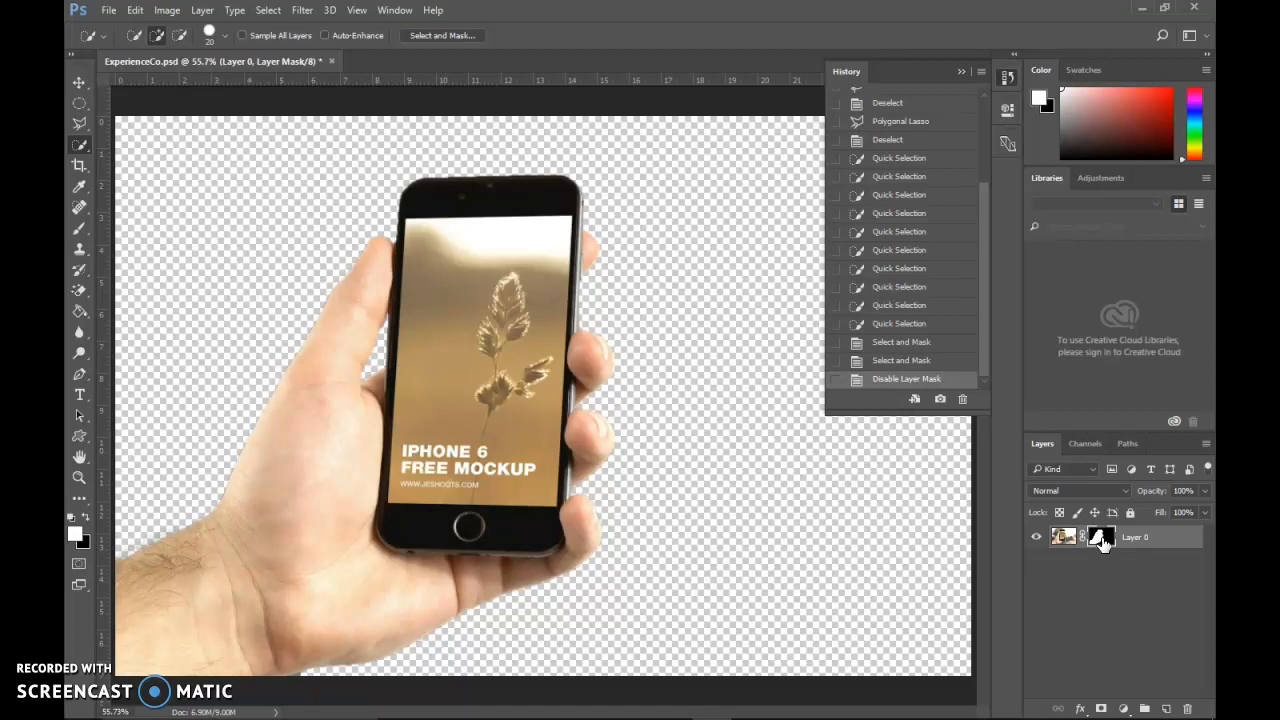
Try a black brush stroke on the layer's image at the upper corner of the phone screen and undo it.
left_click(1098, 543)
left_click(79, 477)
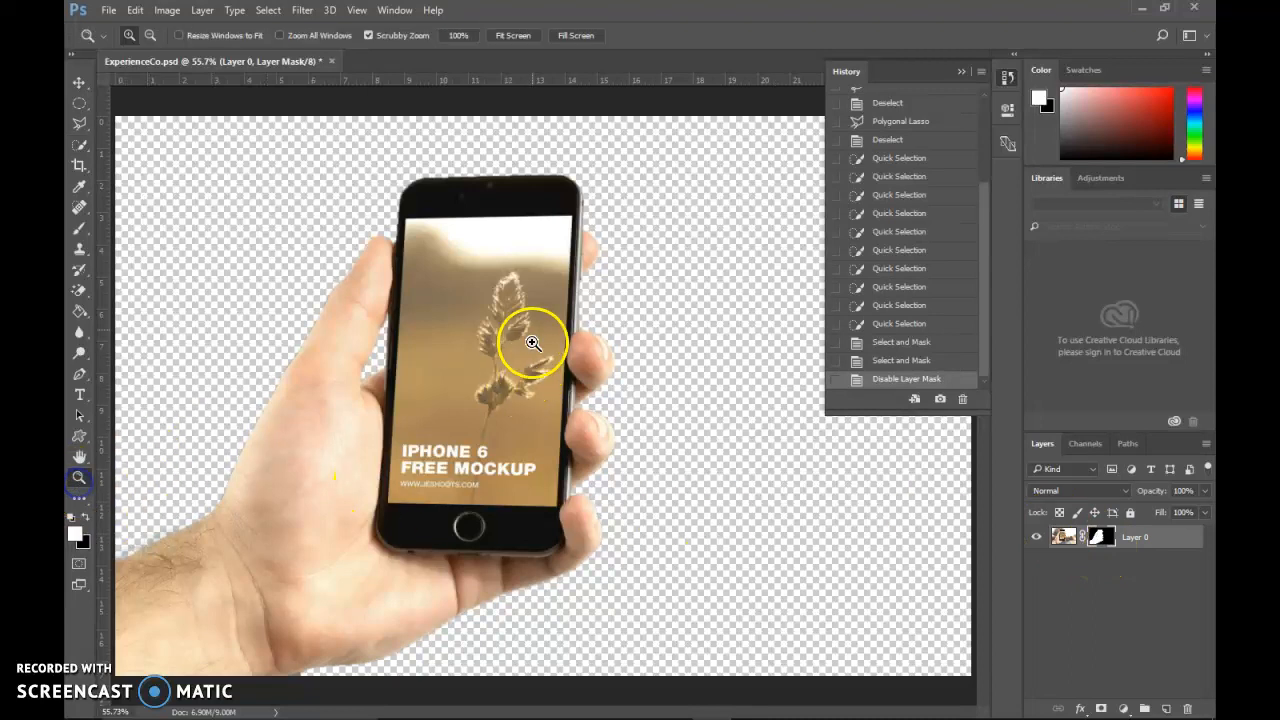
left_click(373, 230)
left_click(399, 237)
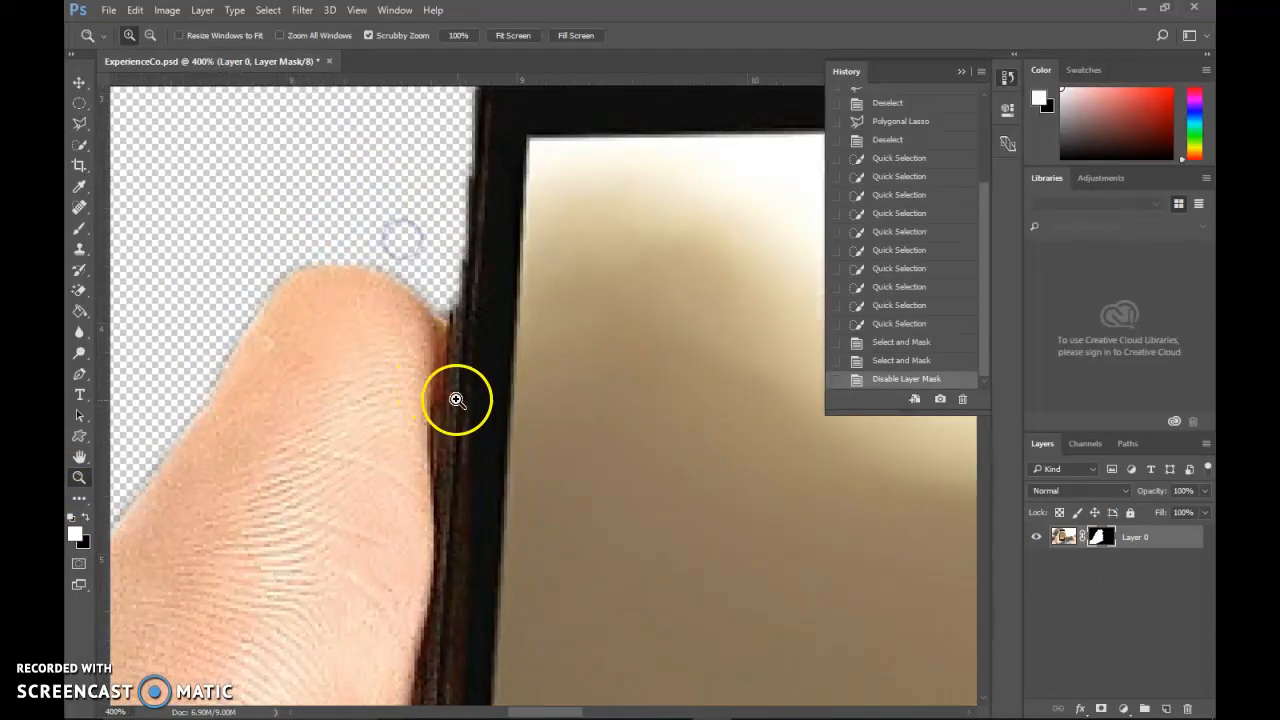
left_click(491, 426)
scroll(503, 420, "up", 3)
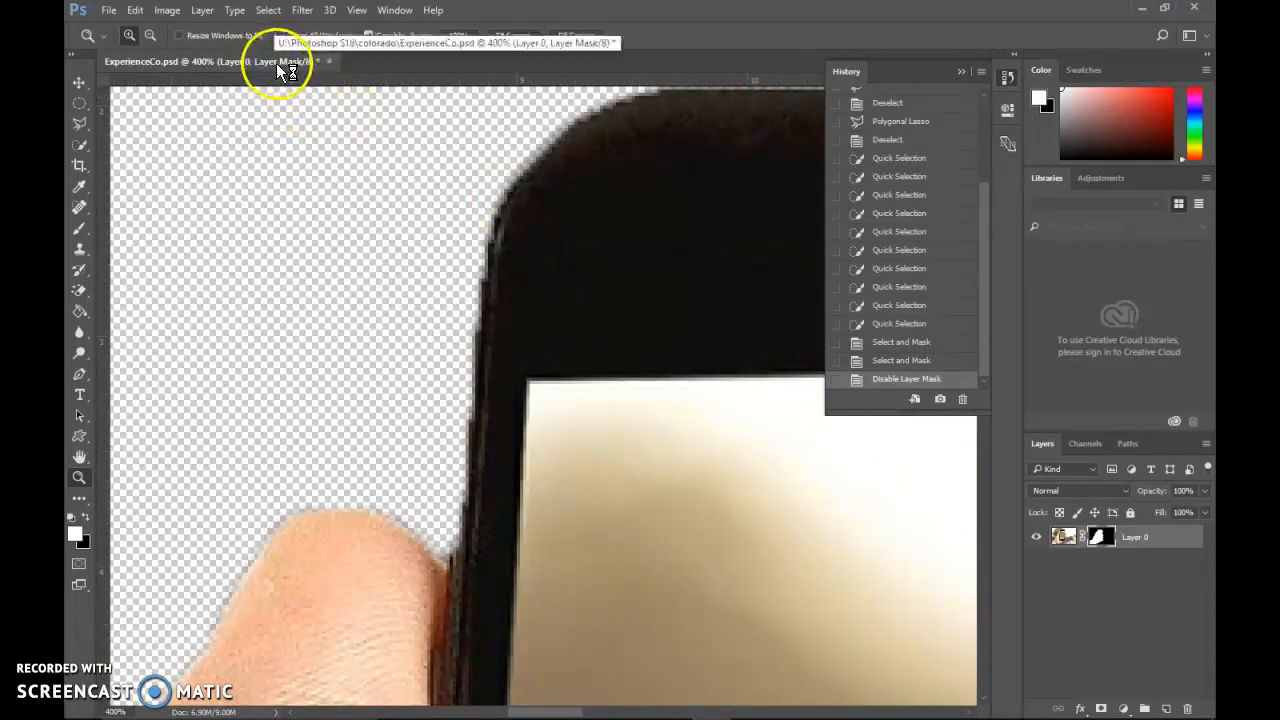
left_click(1063, 538)
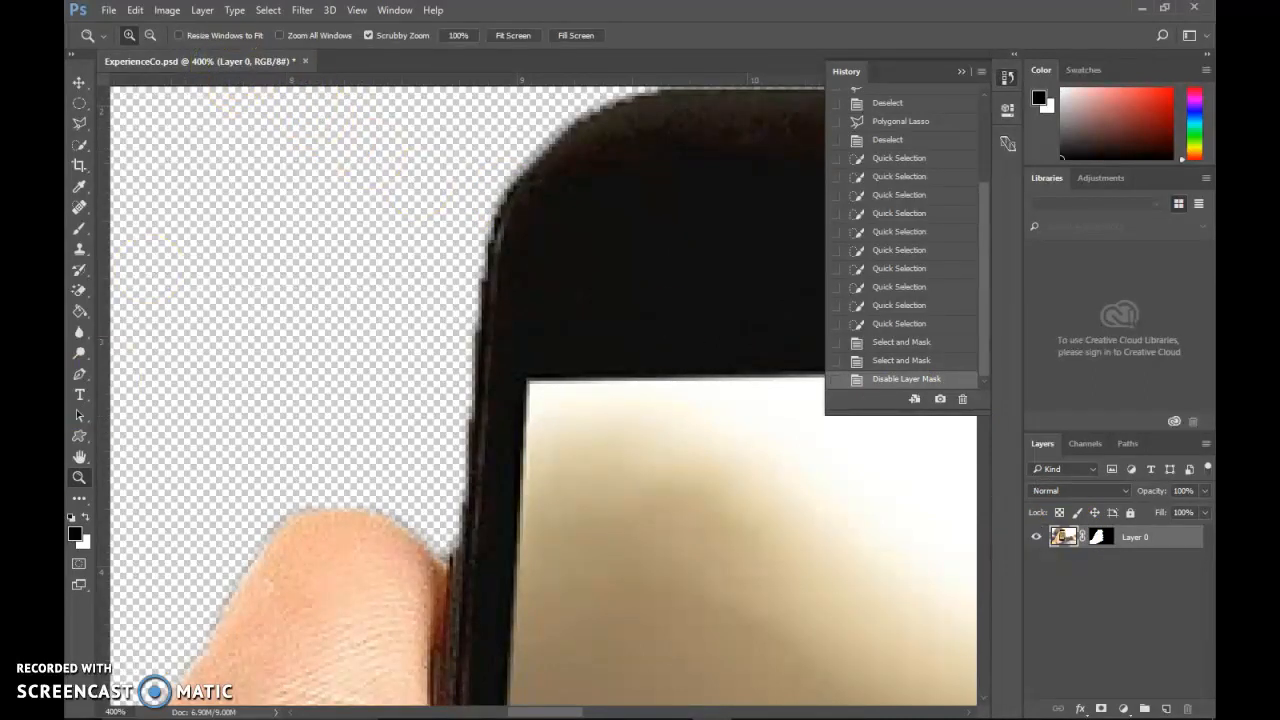
left_click(80, 232)
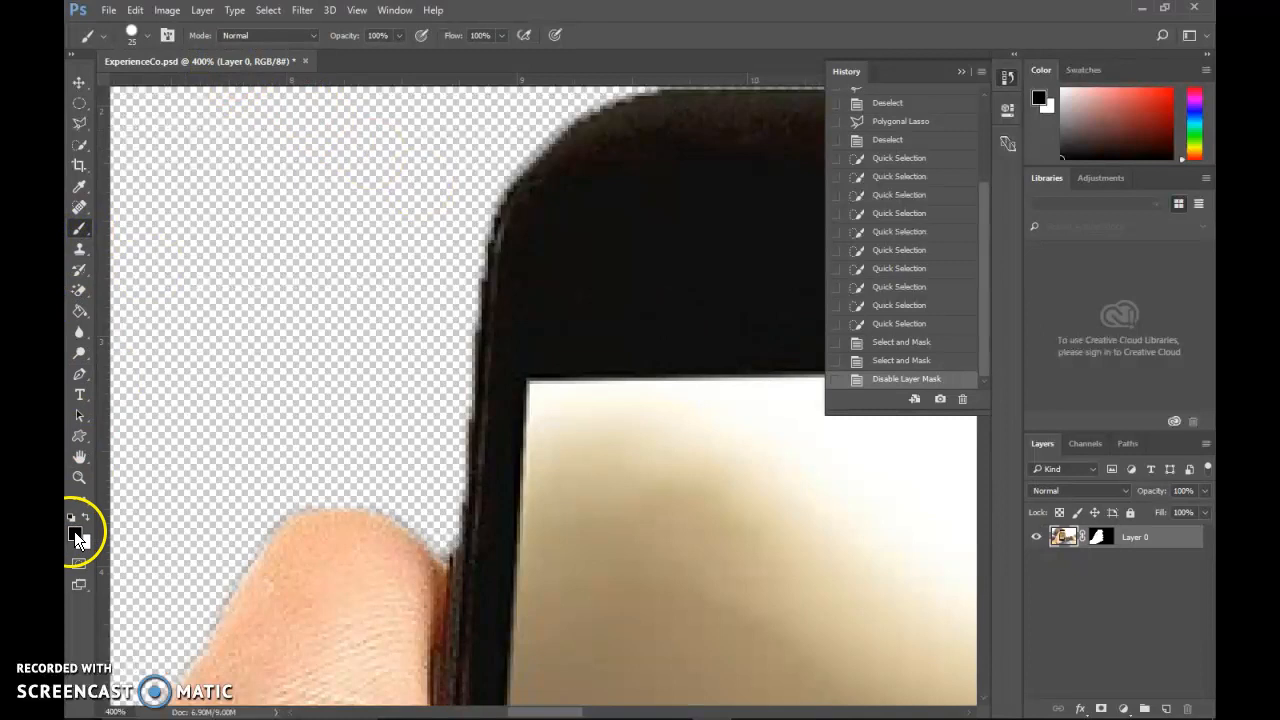
left_click_drag(571, 363, 565, 568)
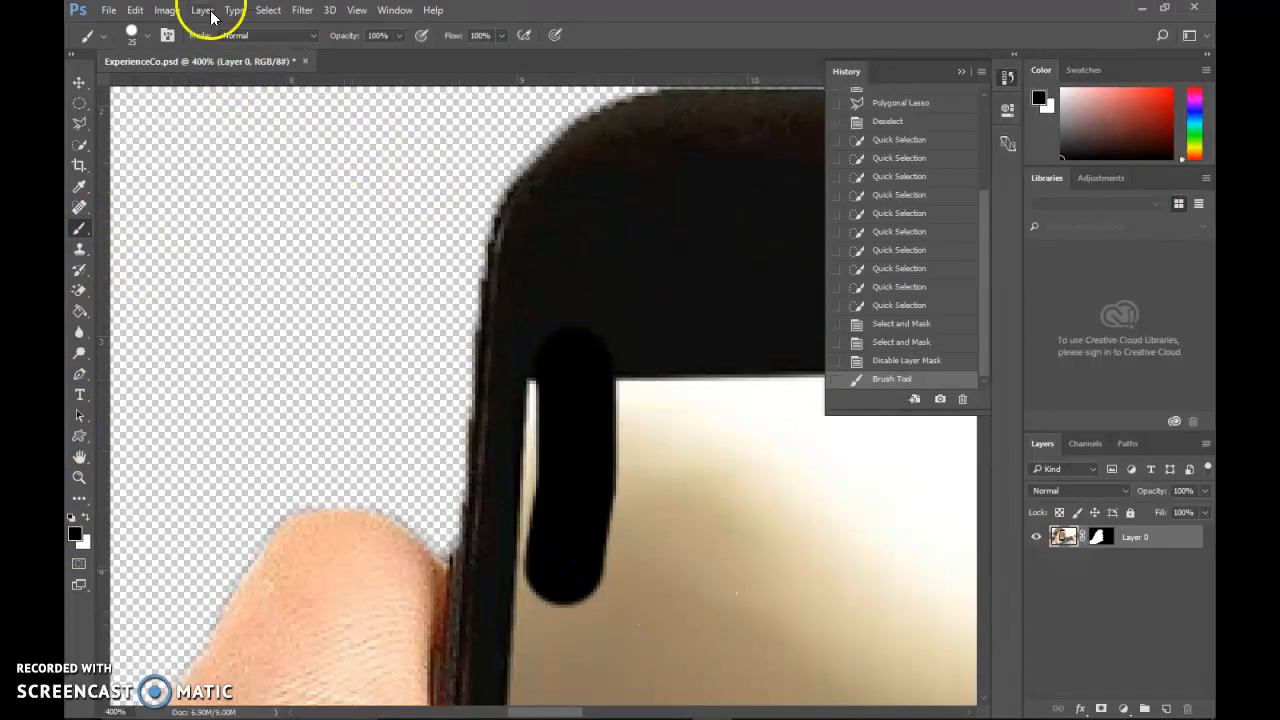
left_click(133, 10)
left_click(150, 27)
Try painting white on the layer mask just above the thumb tip and undo the stroke.
left_click(1099, 537)
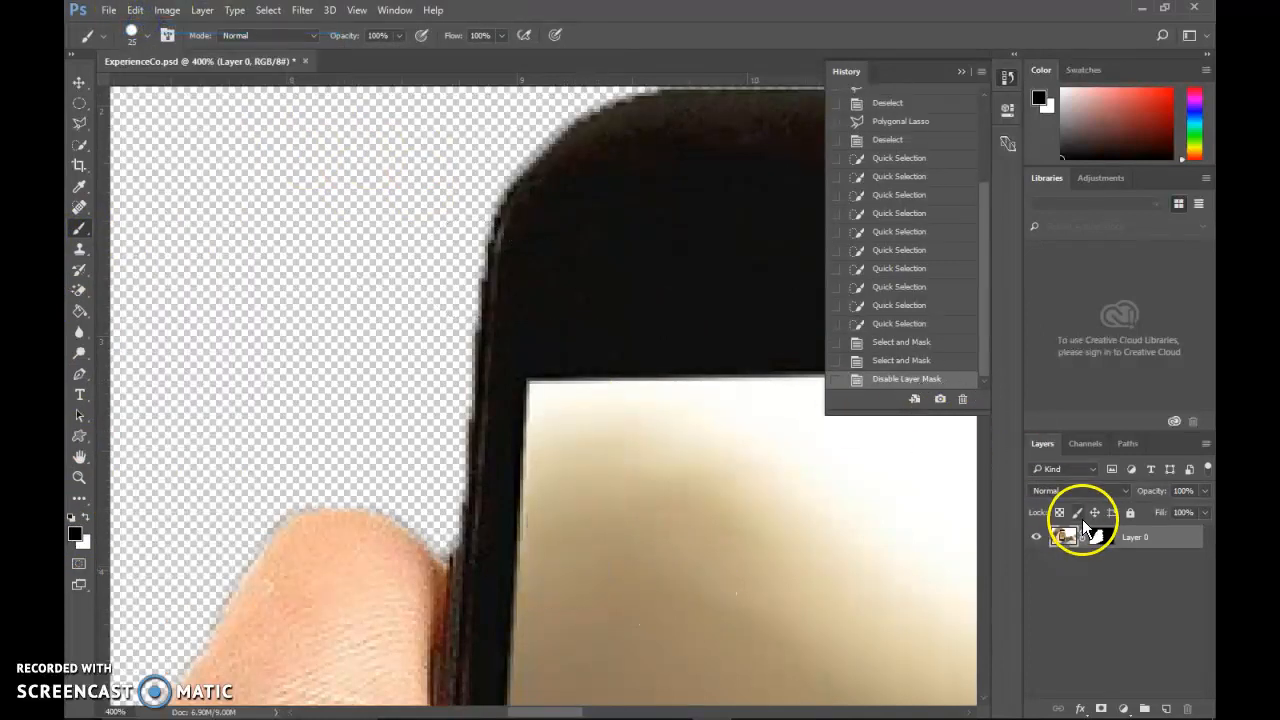
left_click(1099, 538)
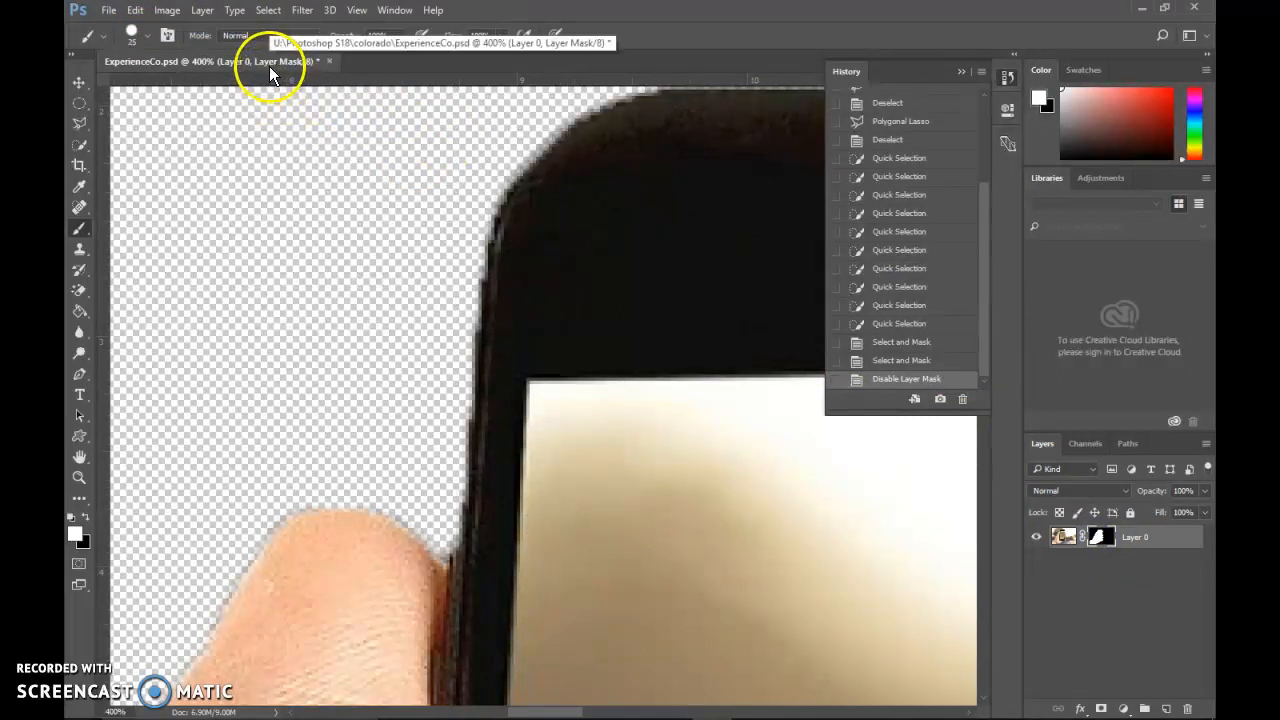
left_click_drag(291, 455, 300, 503)
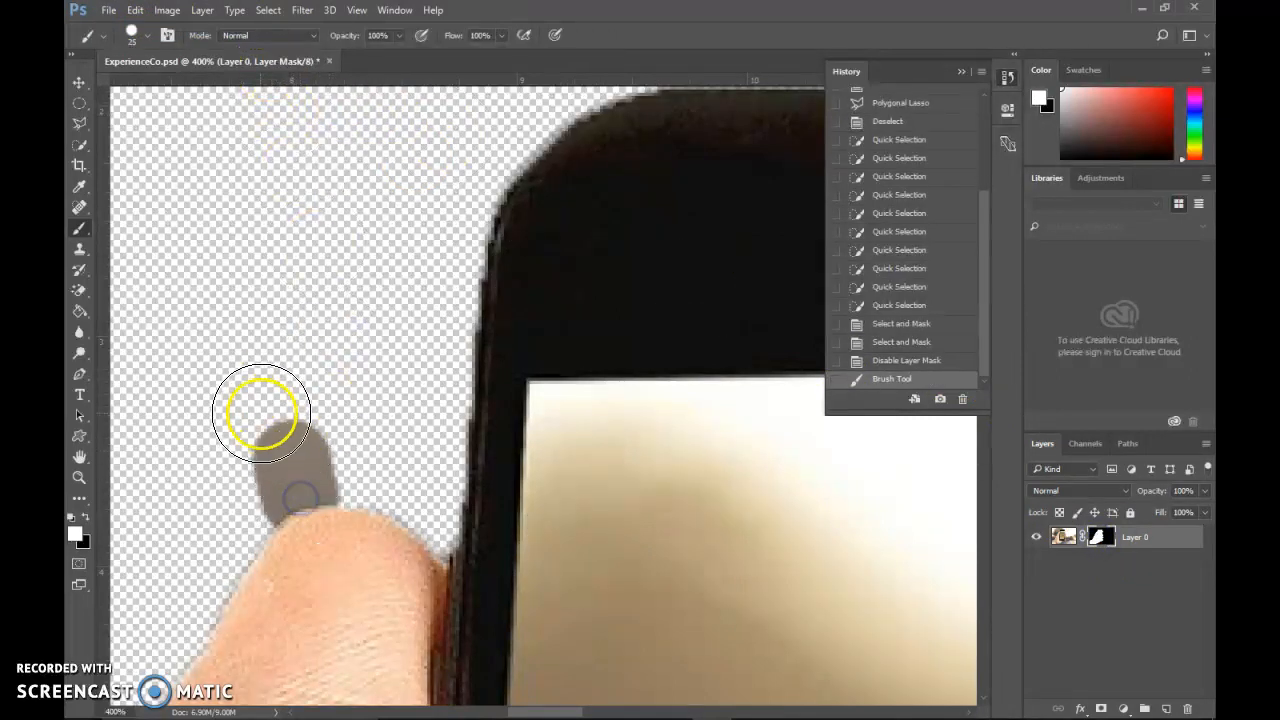
key("ctrl+z")
Hide part of the thumb tip with black on the layer mask and restore it by painting white.
left_click(86, 517)
left_click(290, 527)
left_click(86, 517)
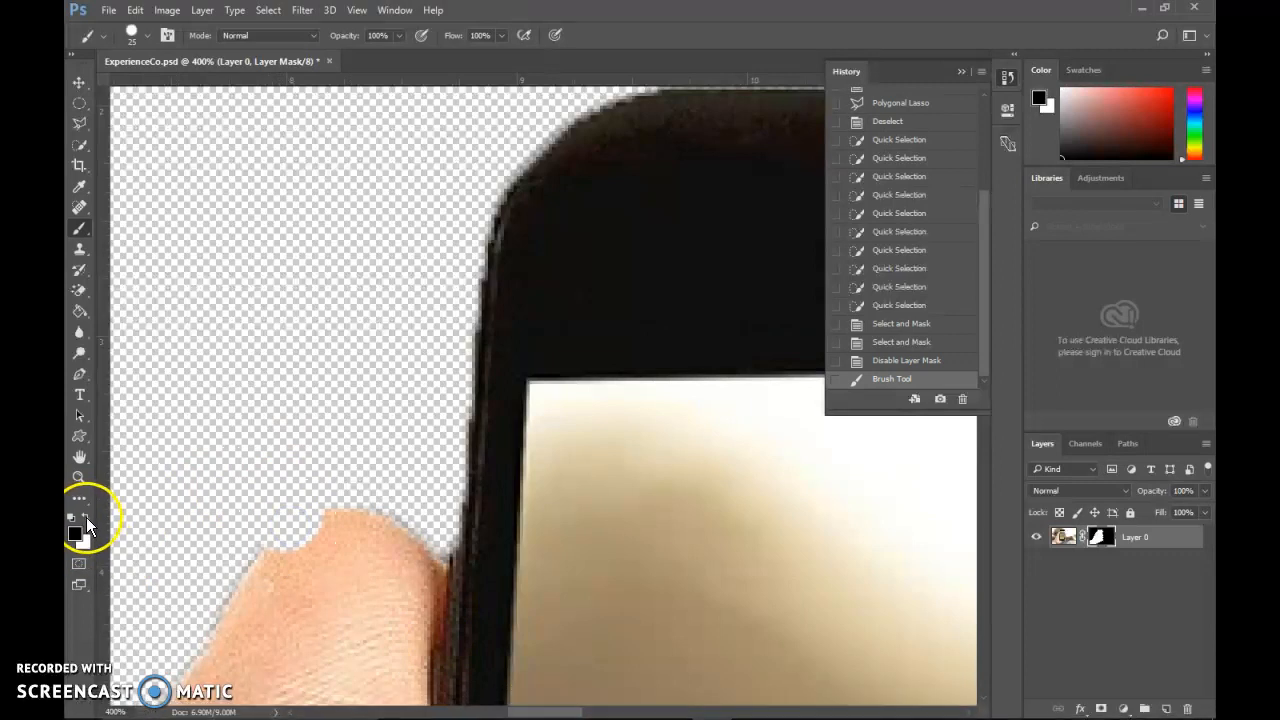
mouse_move(270, 539)
left_mouse_down()
mouse_move(329, 537)
mouse_move(300, 577)
mouse_move(312, 575)
left_mouse_up()
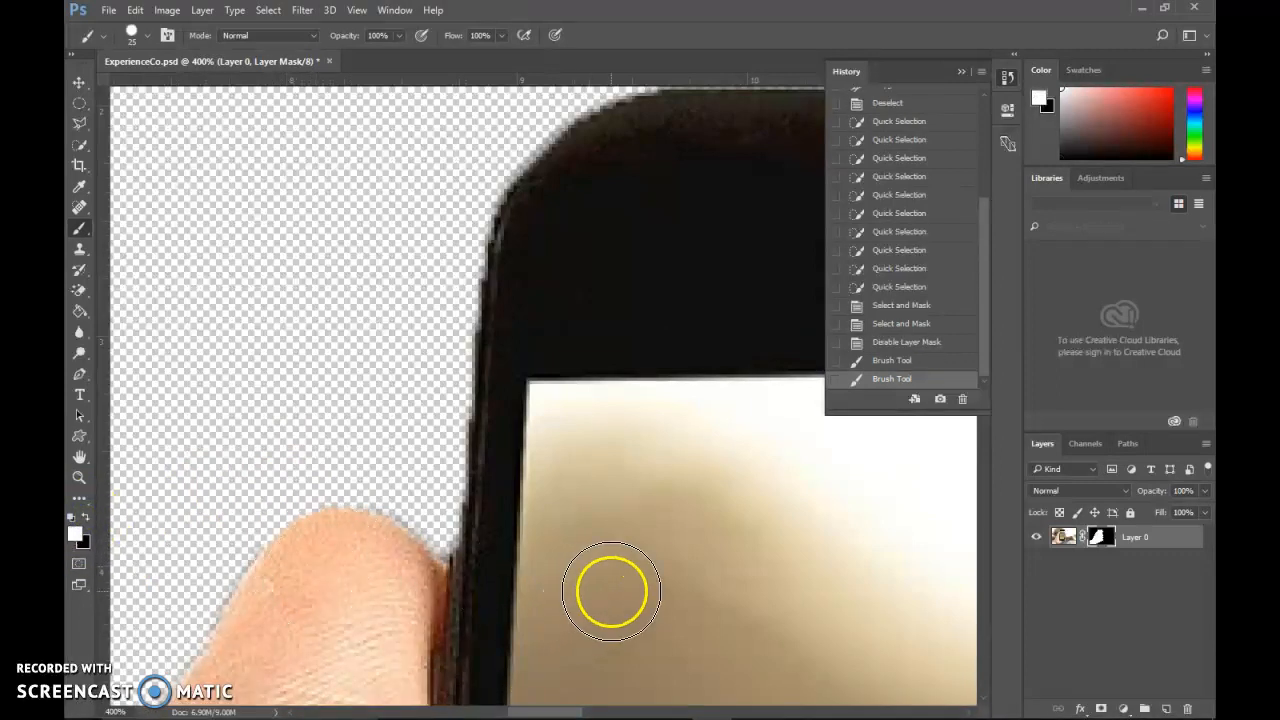
key("ctrl+minus")
key("ctrl+minus")
key("ctrl+minus")
key("ctrl+minus")
key("ctrl+minus")
key("ctrl+minus")
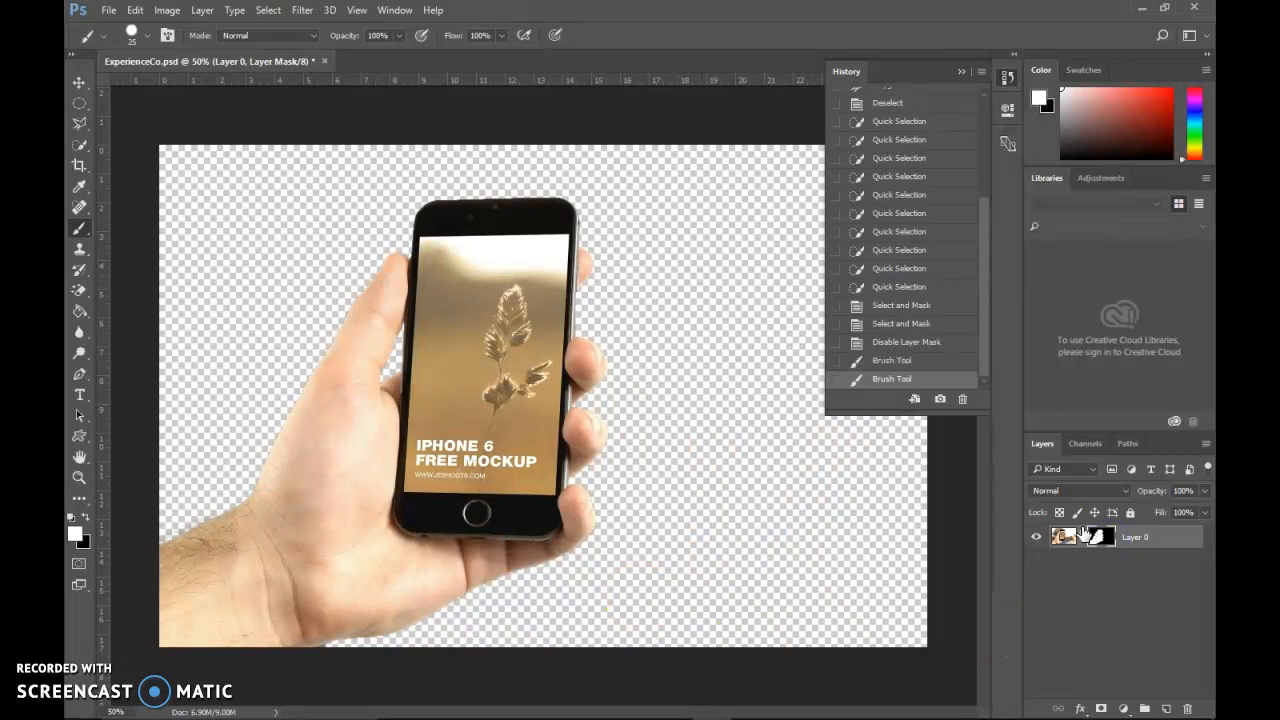
Save ExperienceCo.psd with Maximize Compatibility enabled.
left_click(107, 10)
left_click(150, 170)
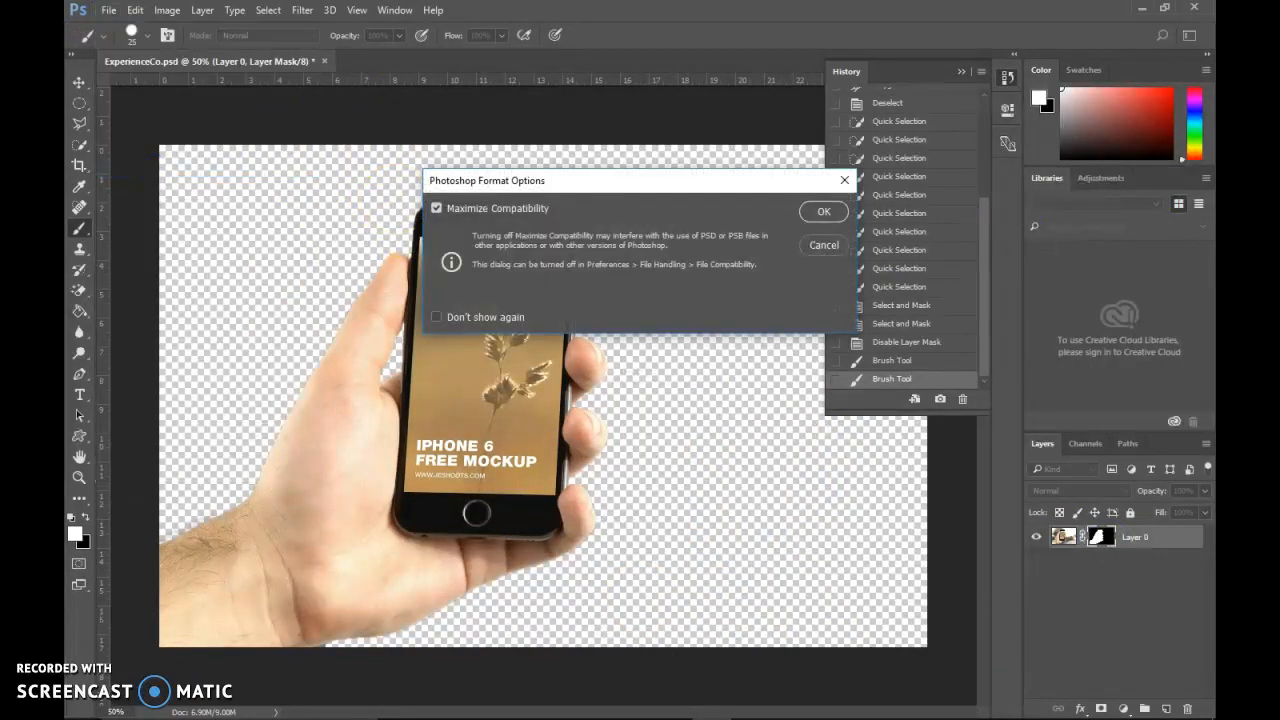
left_click(824, 209)
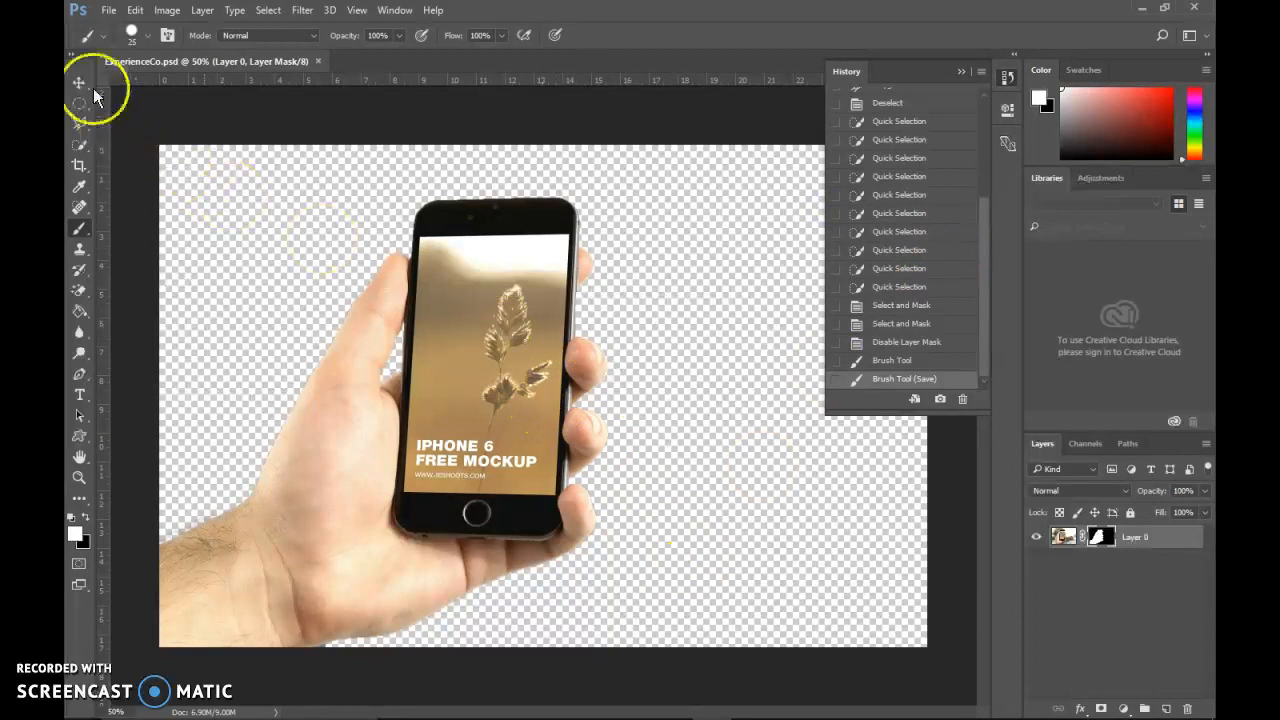
Open 2arches-national-park-1846759_1920.jpg from the colorado folder and float it in its own window above ExperienceCo.psd.
left_click(109, 10)
left_click(118, 37)
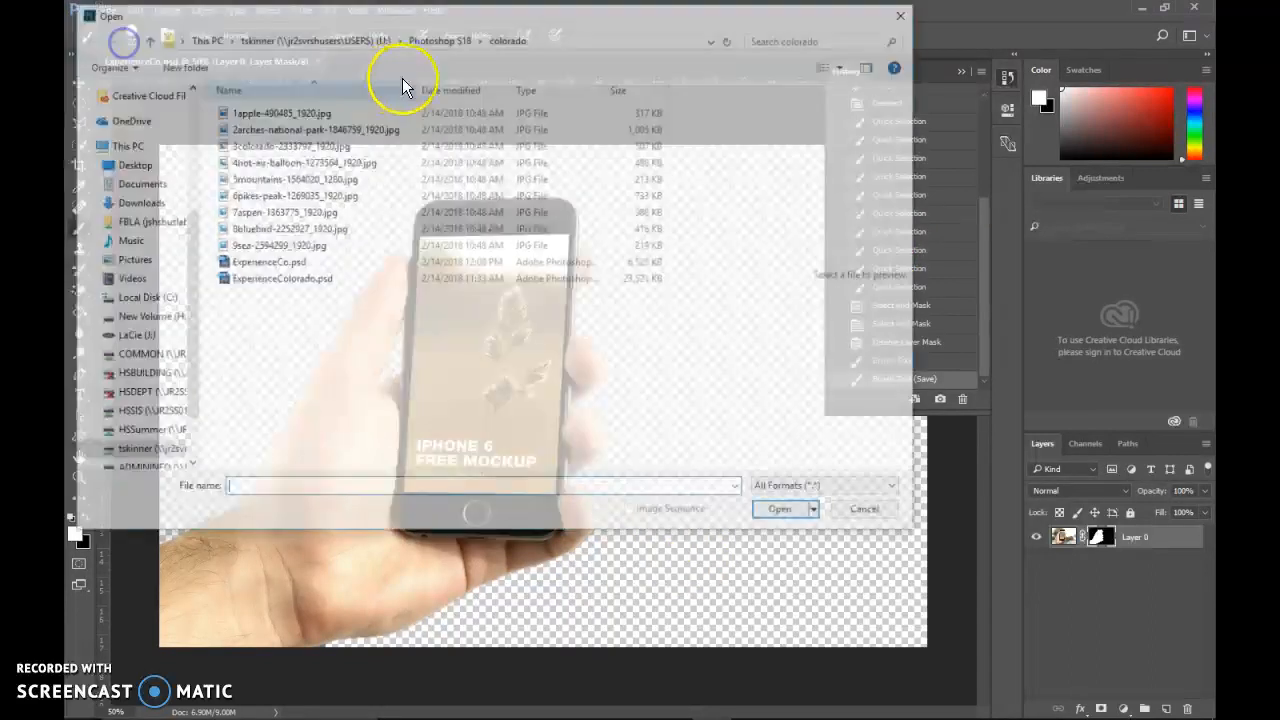
left_click(300, 128)
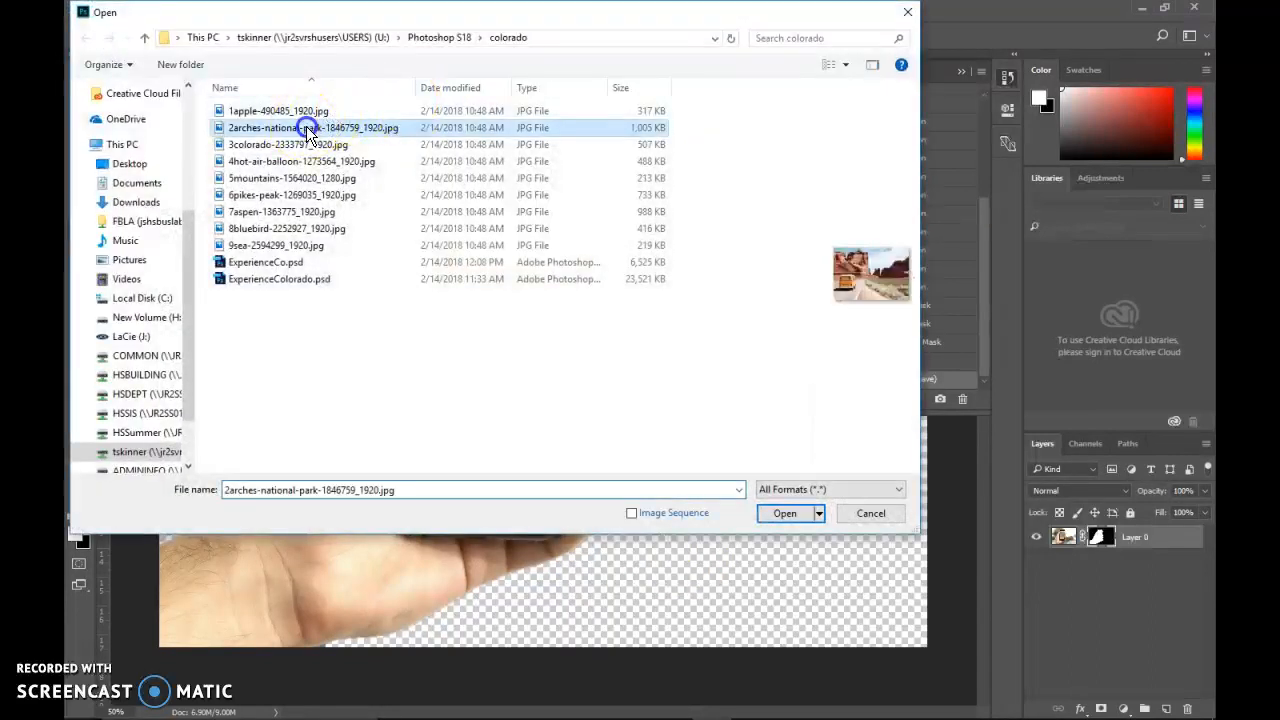
left_click(788, 514)
left_click_drag(392, 64, 505, 198)
Copy the arches photo into ExperienceCo.psd as a new layer with the Move tool and close the source image.
left_click(80, 82)
left_click_drag(698, 366, 316, 296)
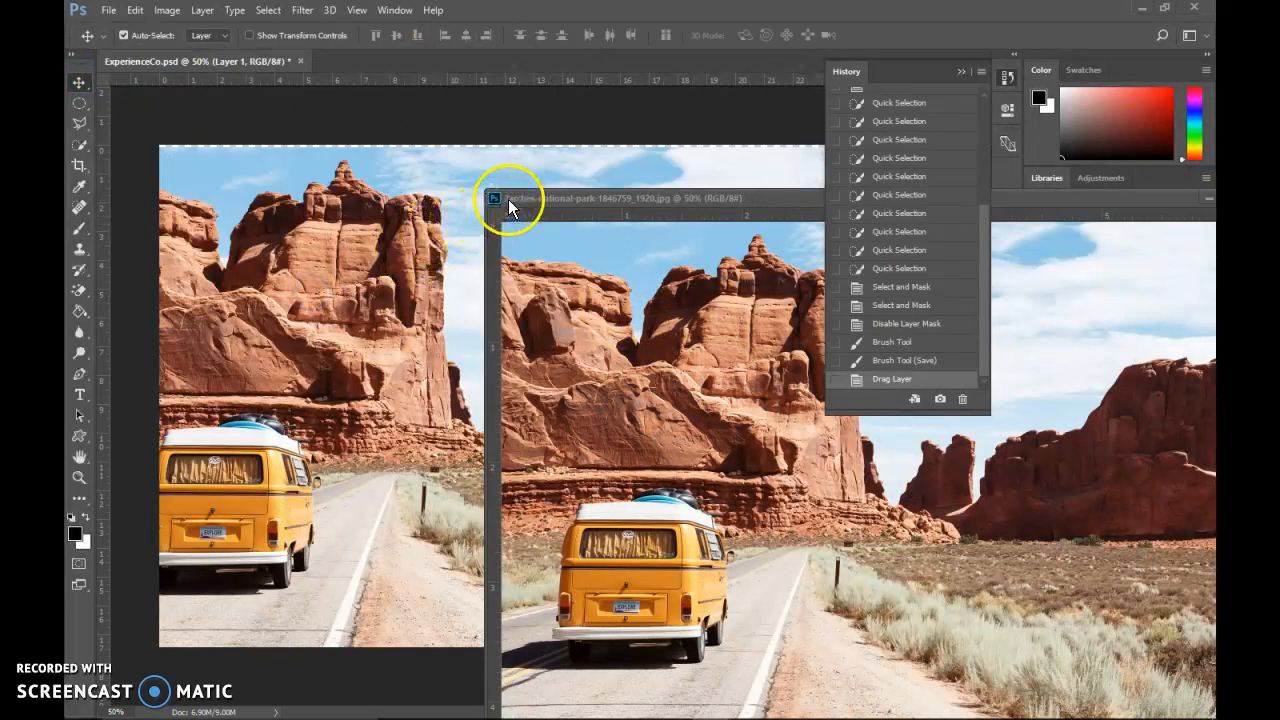
left_click_drag(508, 199, 194, 228)
left_click_drag(681, 229, 506, 228)
left_click(756, 228)
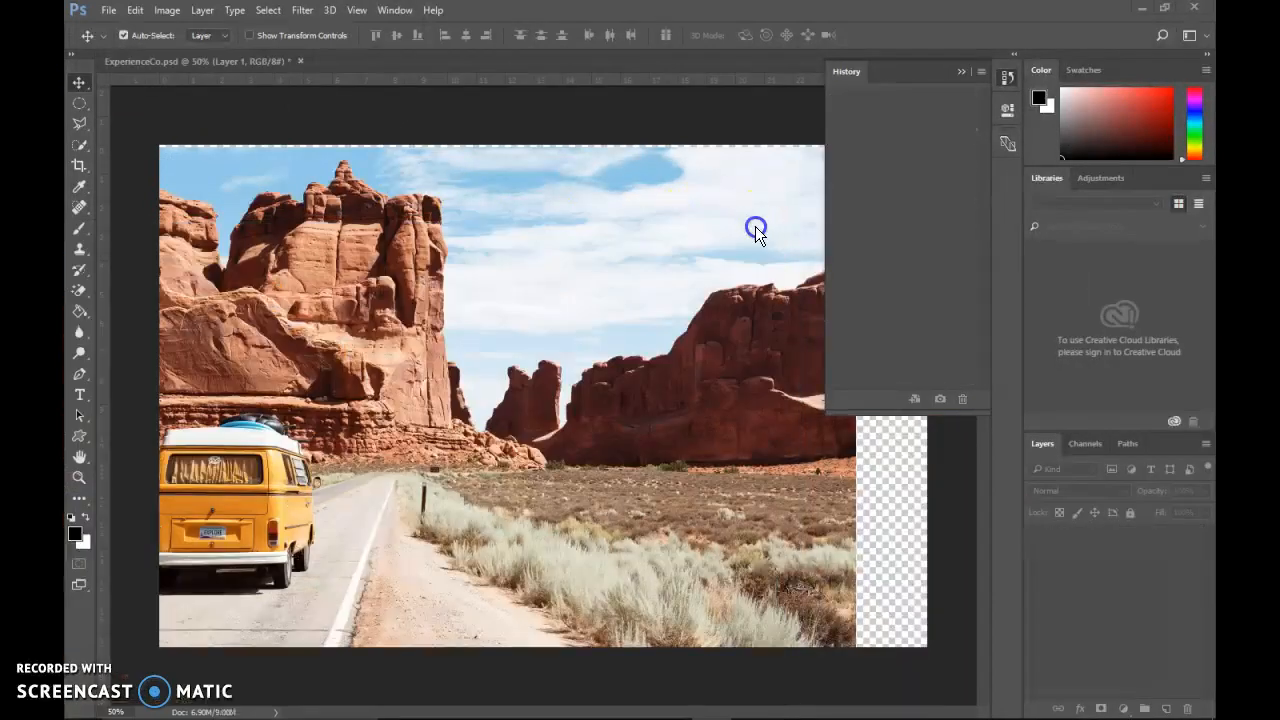
Position the arches photo to fill the canvas and move its layer below the masked hand layer.
left_click_drag(536, 288, 594, 284)
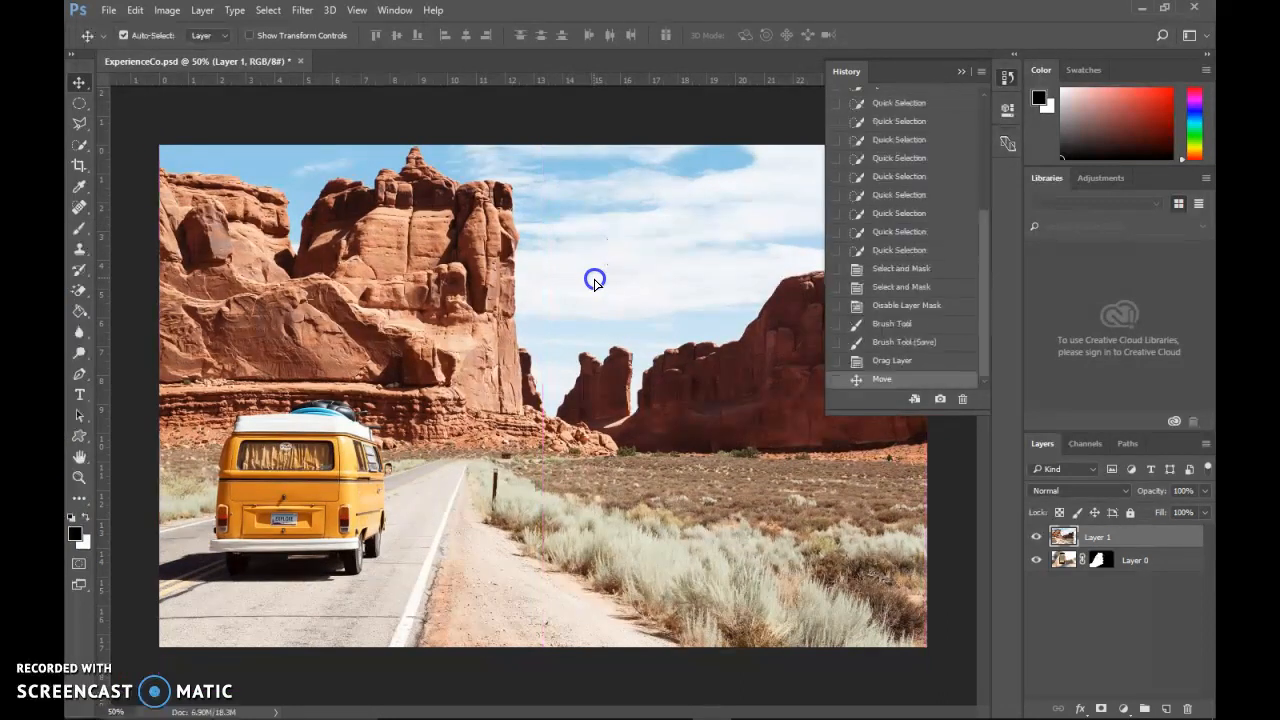
left_click_drag(1098, 540, 1125, 566)
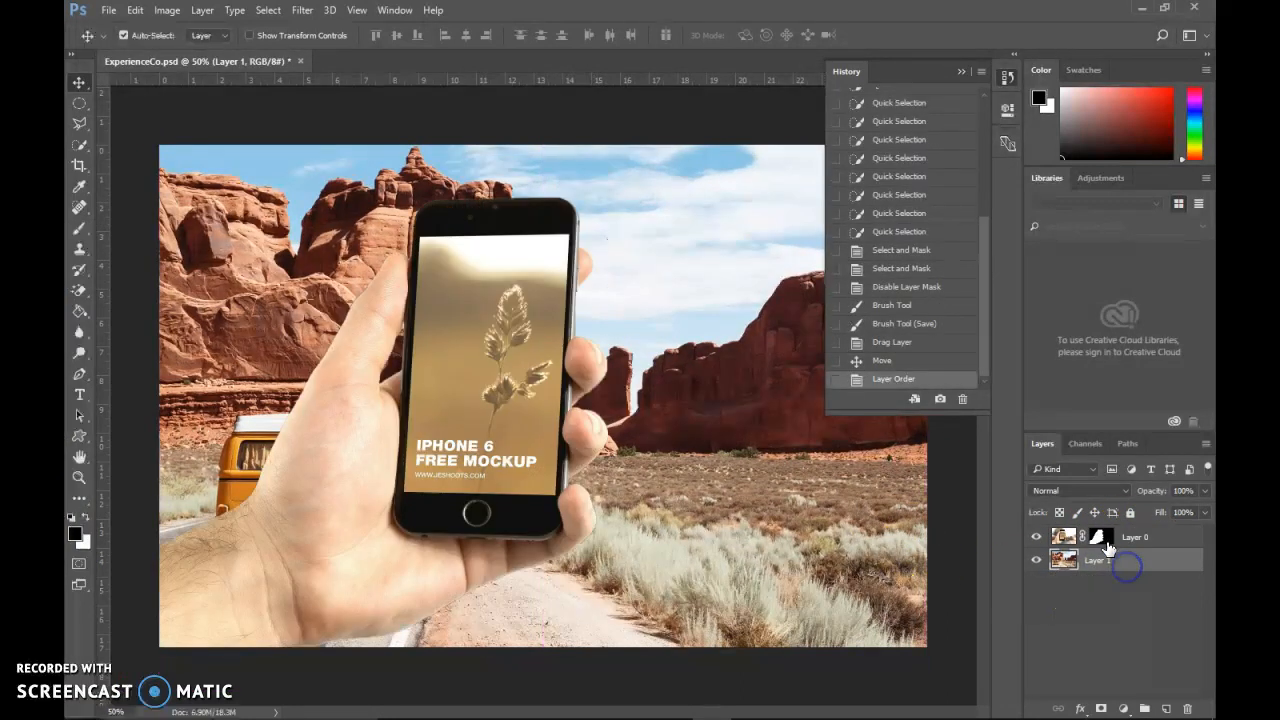
Rename the masked hand layer 1phone and the arches photo layer 2arches.
double_click(1133, 538)
type("Iphone")
key("Return")
double_click(1098, 561)
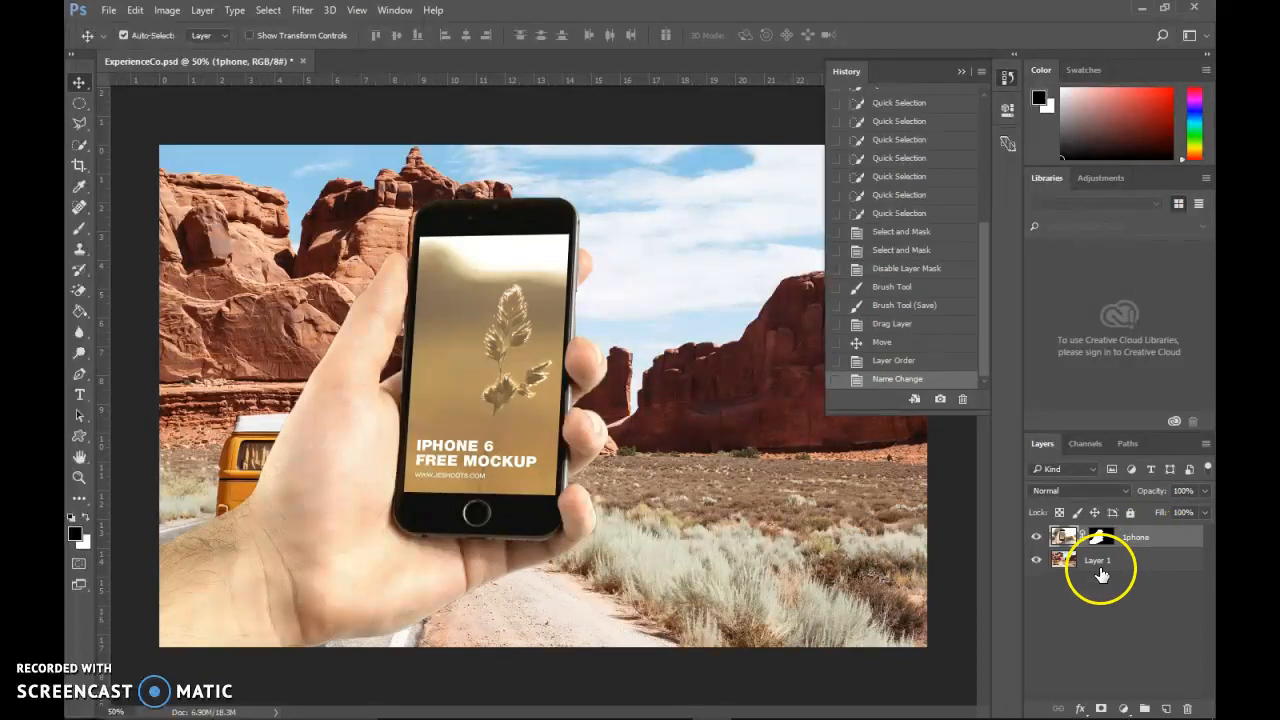
type("2arches")
key("Return")
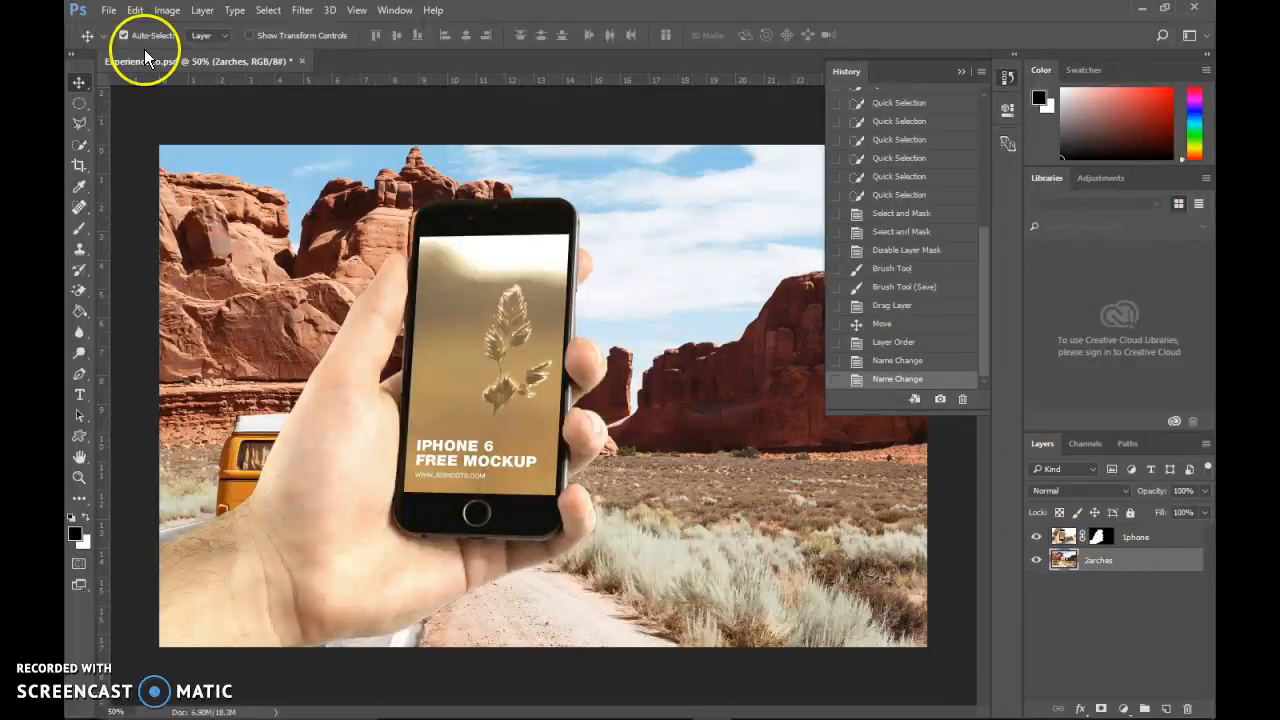
Open 5mountains-1564020_1280.jpg from the colorado folder and float it in its own window above ExperienceCo.psd.
left_click(112, 17)
left_click(126, 44)
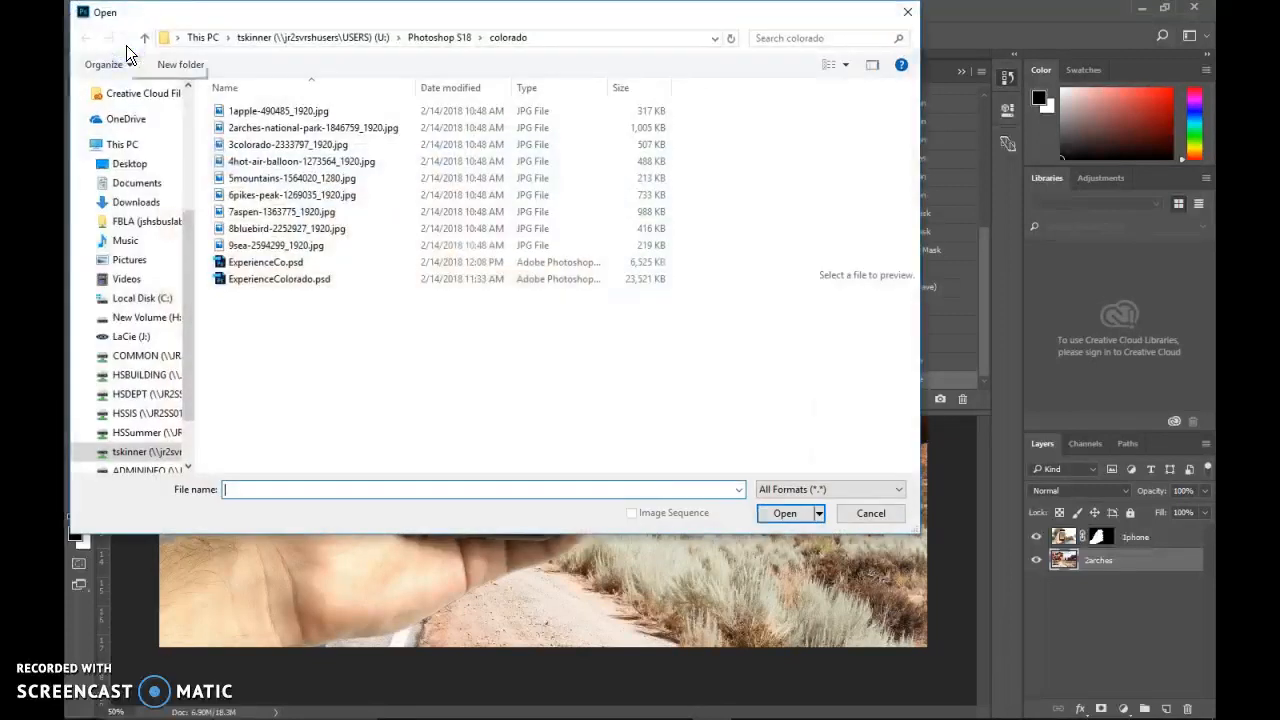
double_click(263, 178)
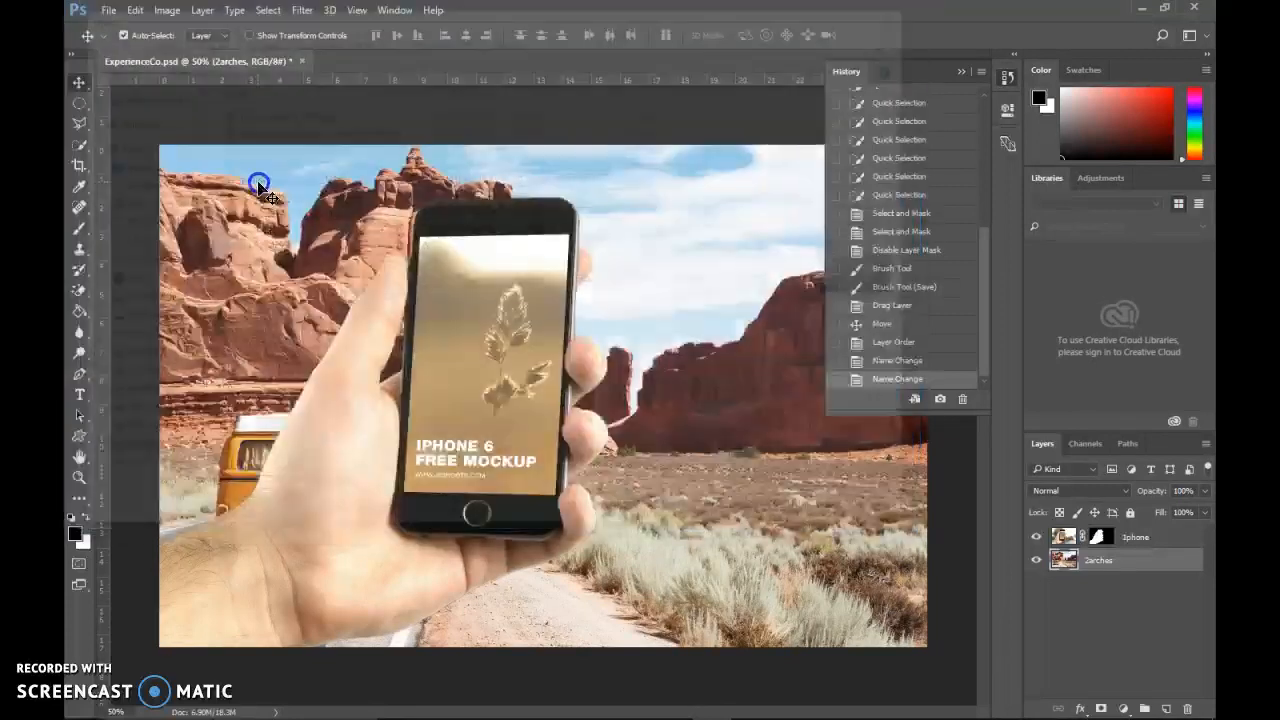
left_click_drag(428, 60, 496, 171)
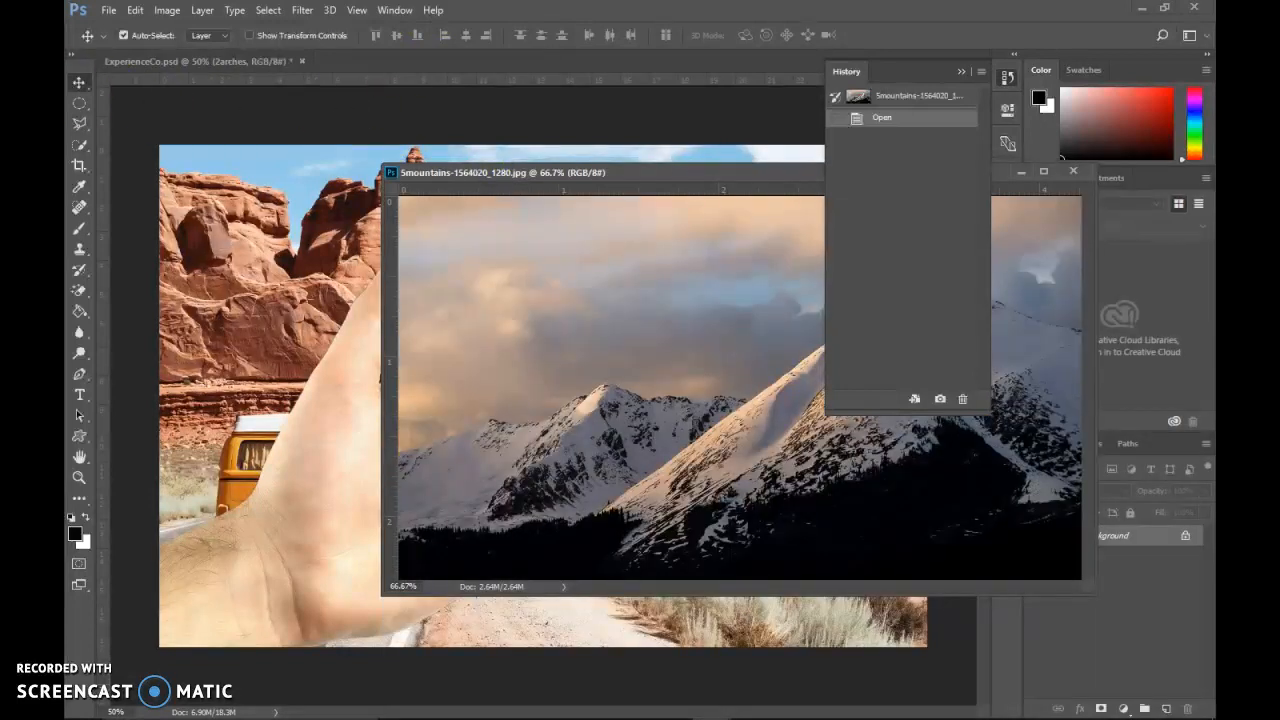
Copy the mountain photo into ExperienceCo.psd above the 2arches layer and close the source image.
left_click_drag(430, 290, 207, 338)
left_click_drag(445, 173, 223, 188)
left_click_drag(752, 187, 689, 201)
left_click(778, 199)
Scale the mountain photo to about 185% and position it to cover the whole canvas, then name its layer 5mountains.
left_click_drag(240, 313, 430, 358)
key("ctrl+t")
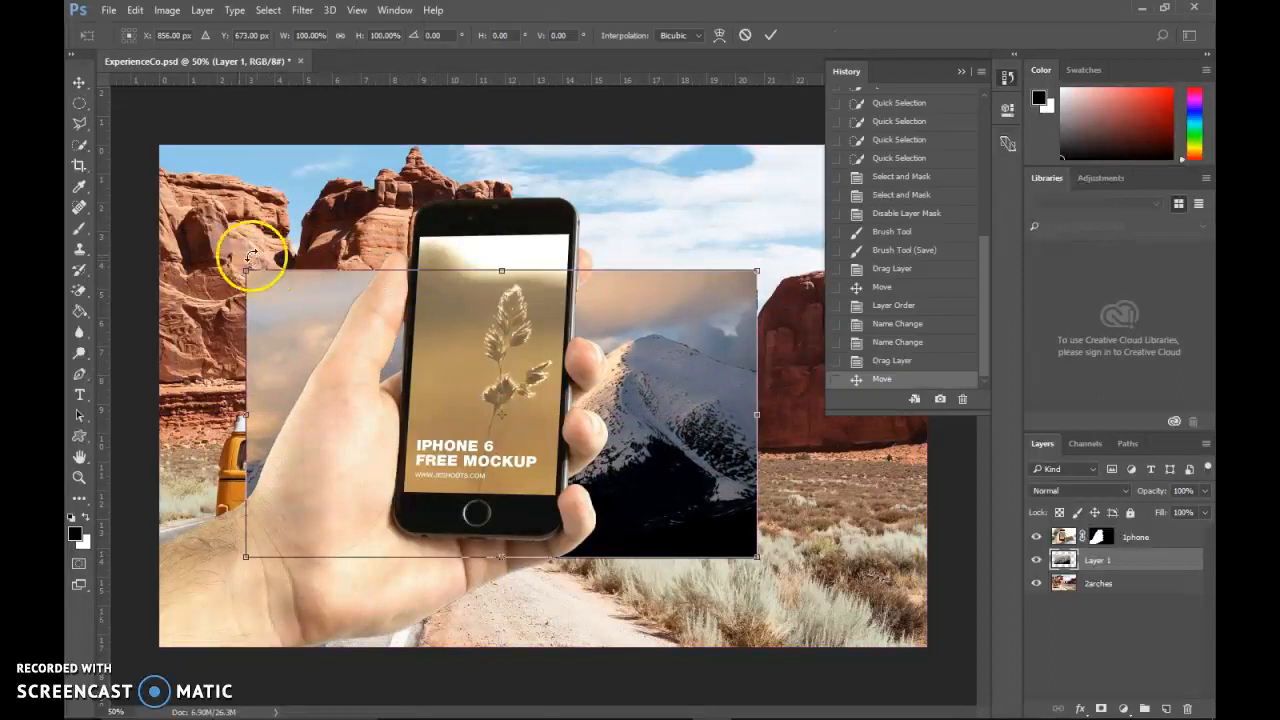
left_click_drag(245, 270, 125, 125)
left_click_drag(764, 562, 940, 664)
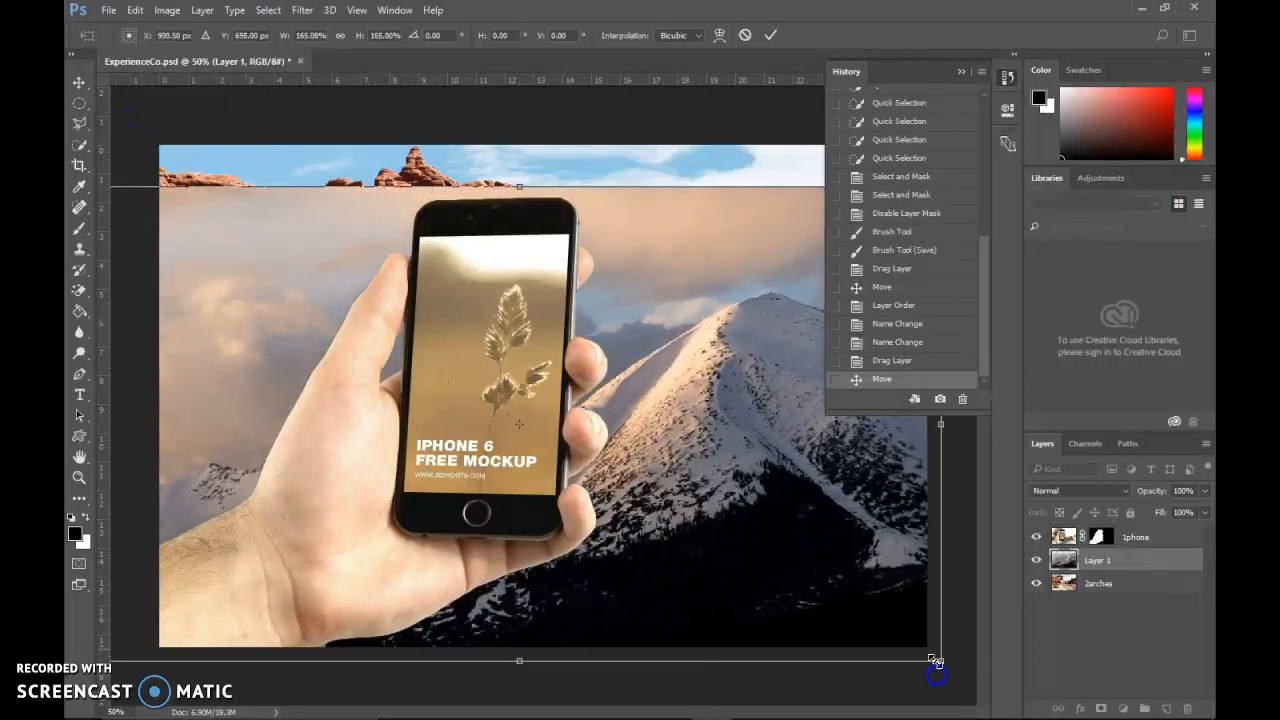
left_click_drag(229, 214, 180, 254)
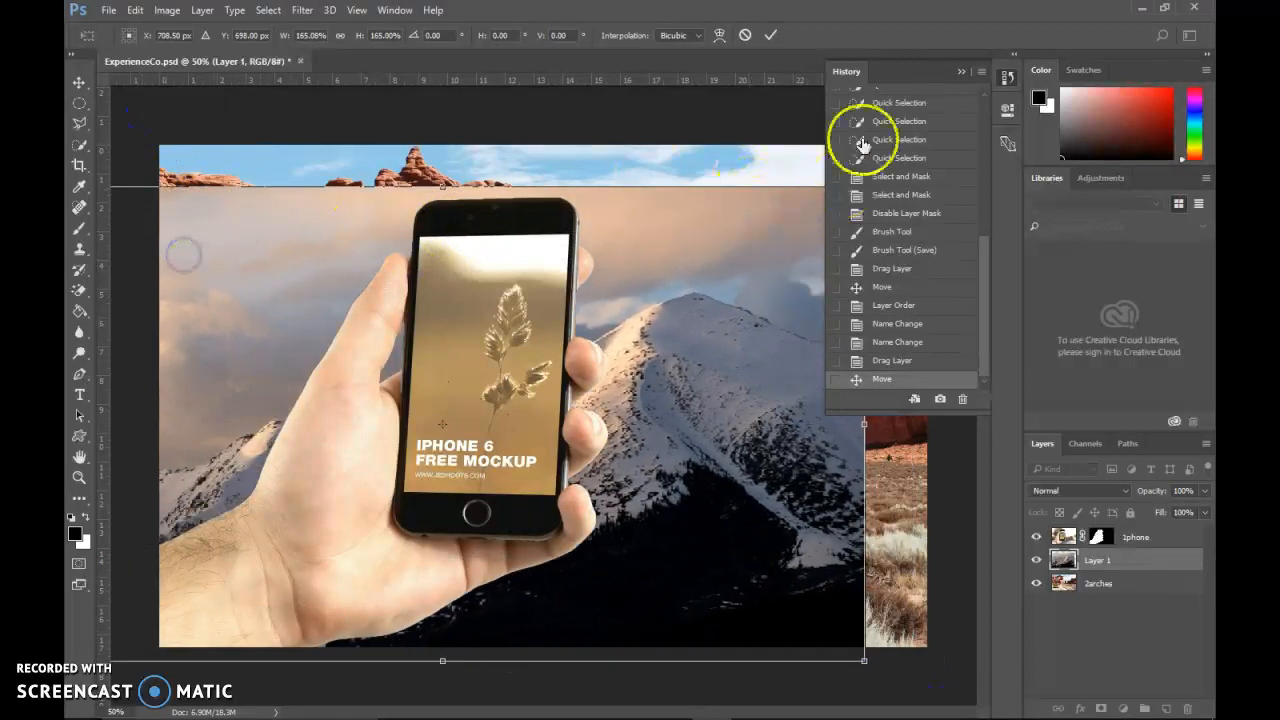
left_click(962, 70)
left_click_drag(864, 189, 957, 114)
left_click_drag(702, 430, 736, 425)
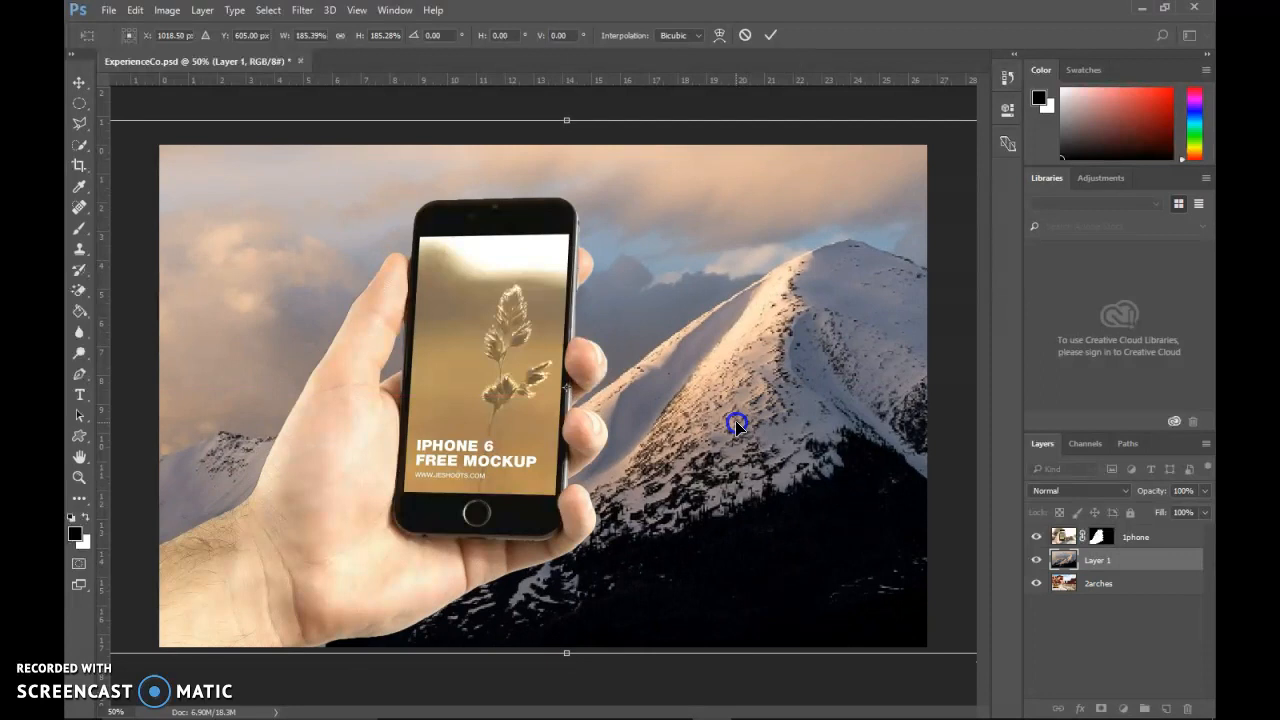
left_click(771, 38)
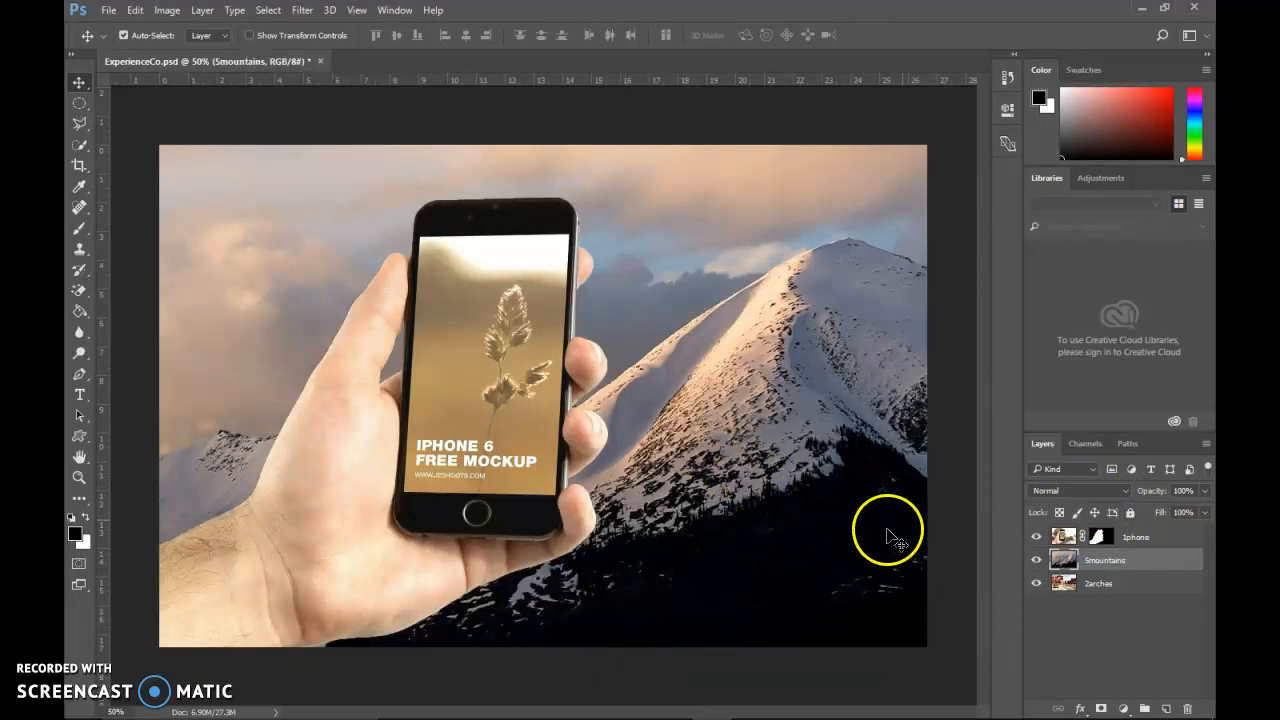
Hide and show the 5mountains layer to compare it with the 2arches layer underneath.
left_click_drag(1109, 563, 1090, 594)
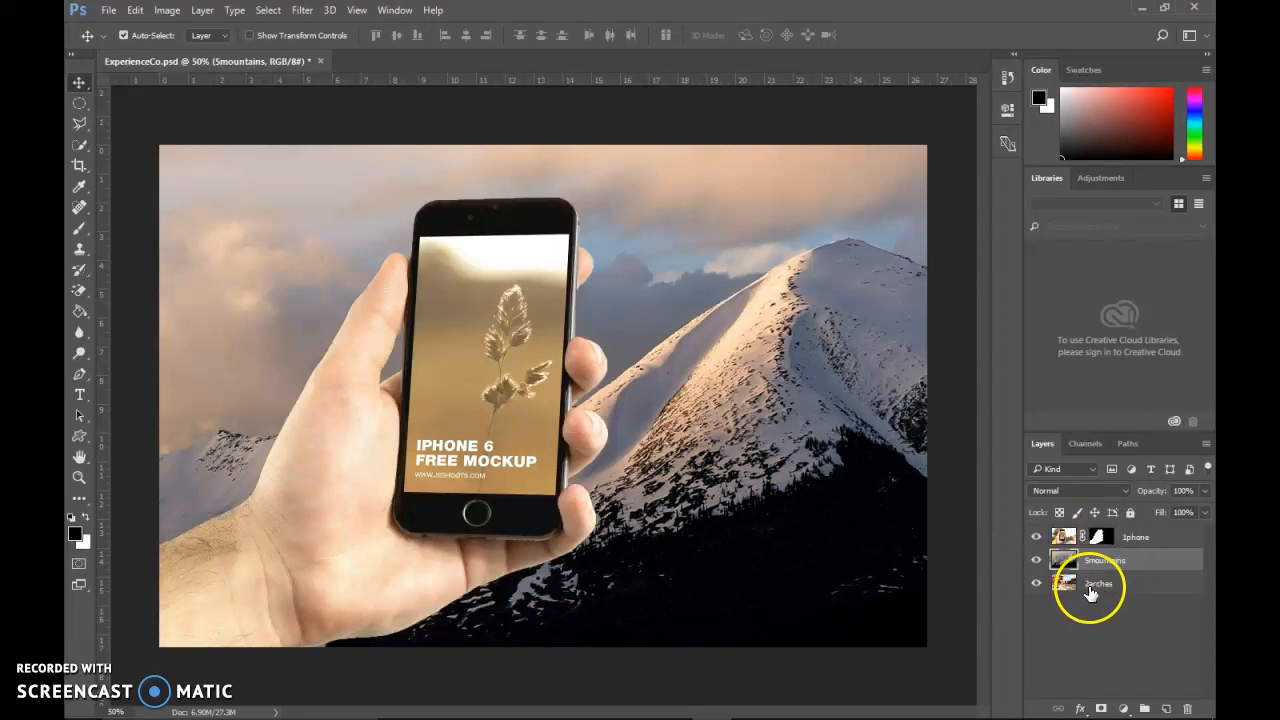
left_click(1036, 561)
left_click(1037, 562)
left_click(1037, 563)
left_click(1037, 563)
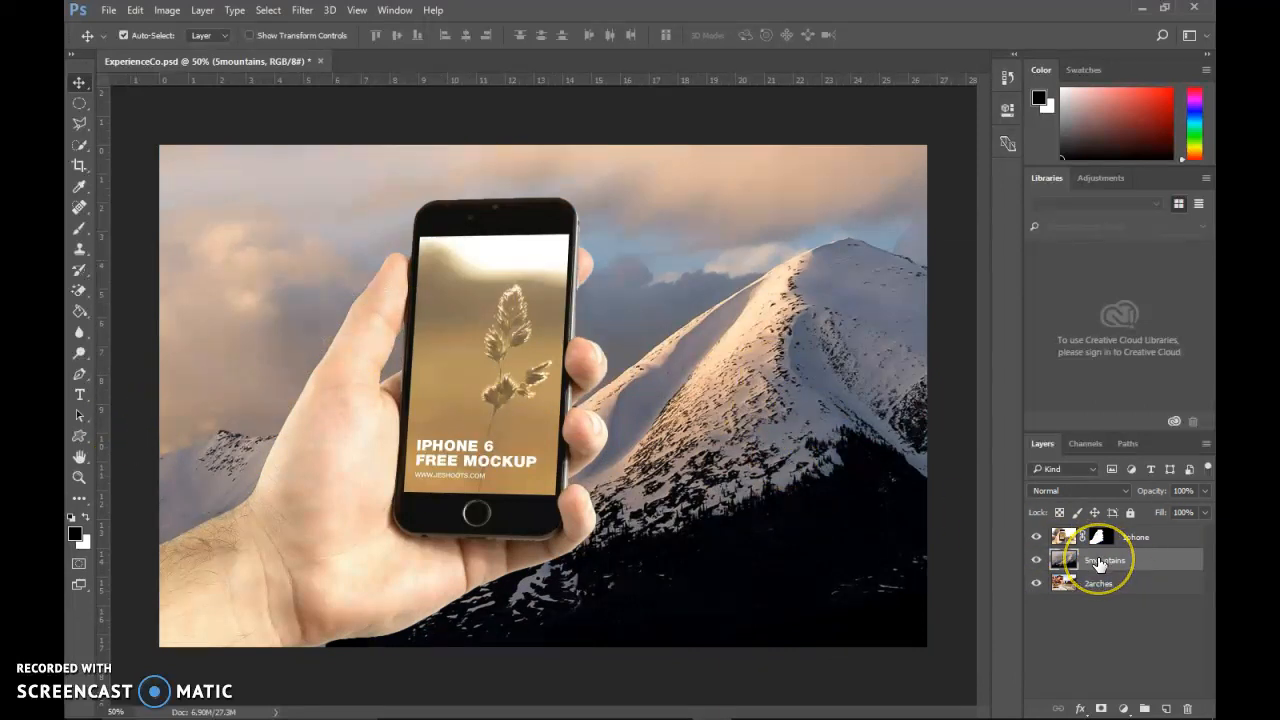
Add a blank white layer mask to the 5mountains layer.
left_click(1098, 540)
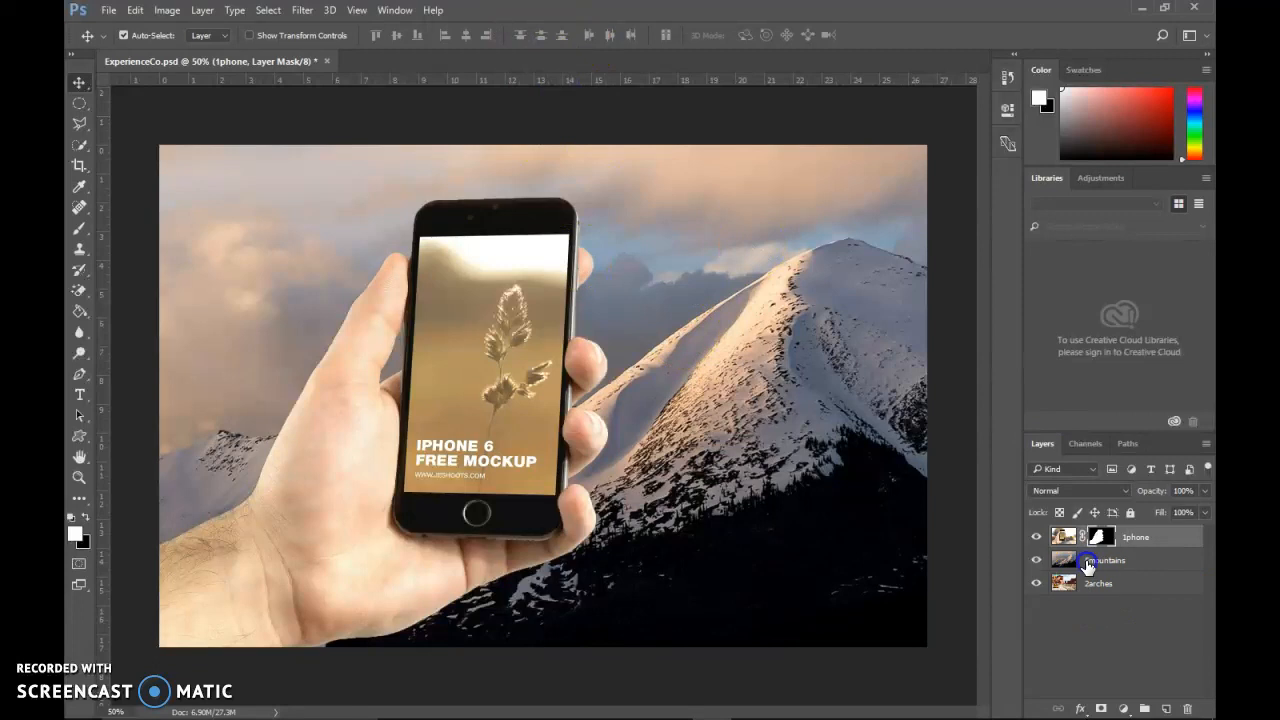
left_click(1086, 563)
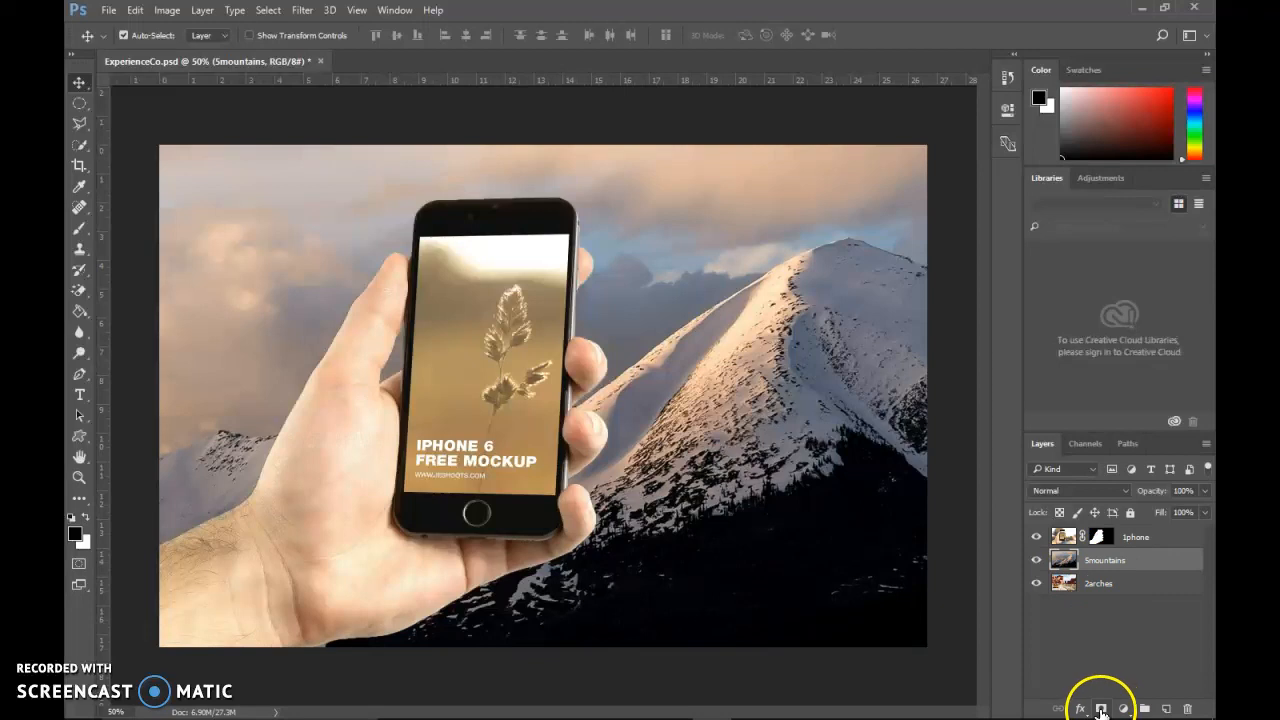
left_click(1101, 709)
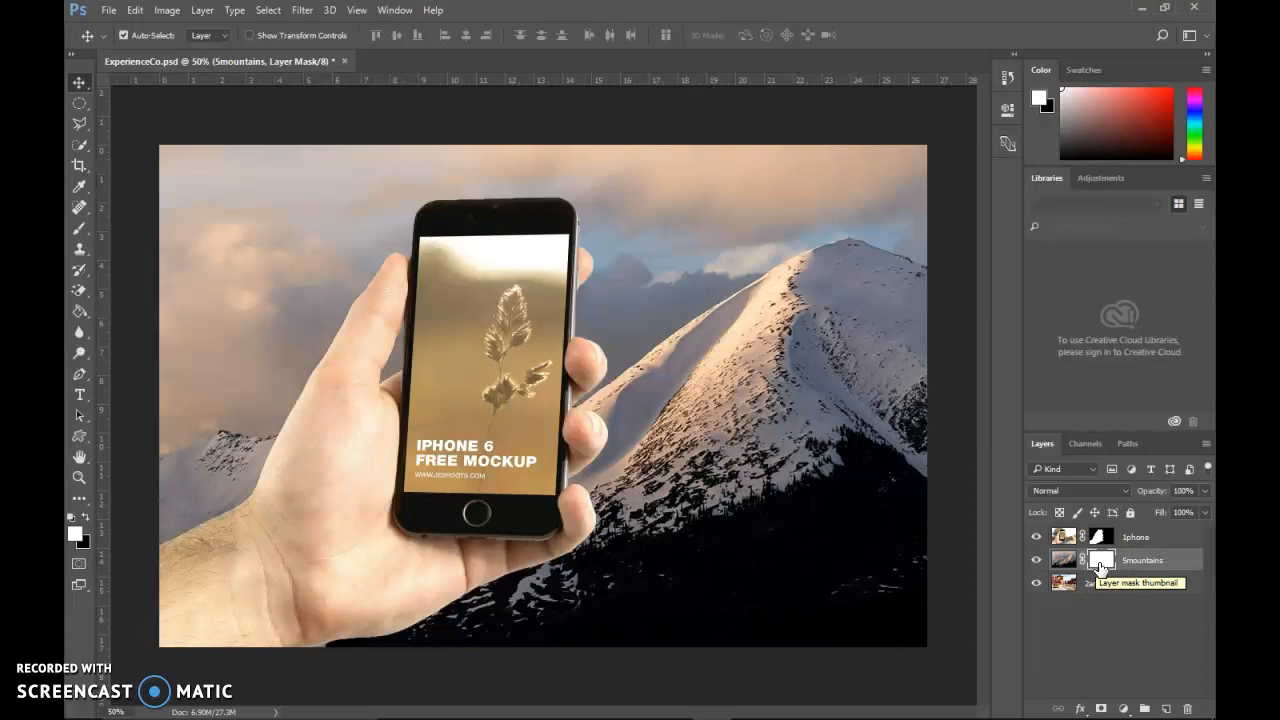
left_click(1116, 541)
mouse_move(1110, 538)
left_mouse_down()
mouse_move(1093, 537)
mouse_move(1105, 532)
mouse_move(1095, 556)
mouse_move(1107, 568)
left_mouse_up()
Hide a vertical strip over the mountain peak on the 5mountains mask with a 400 px black brush and restore it with white.
left_click(79, 228)
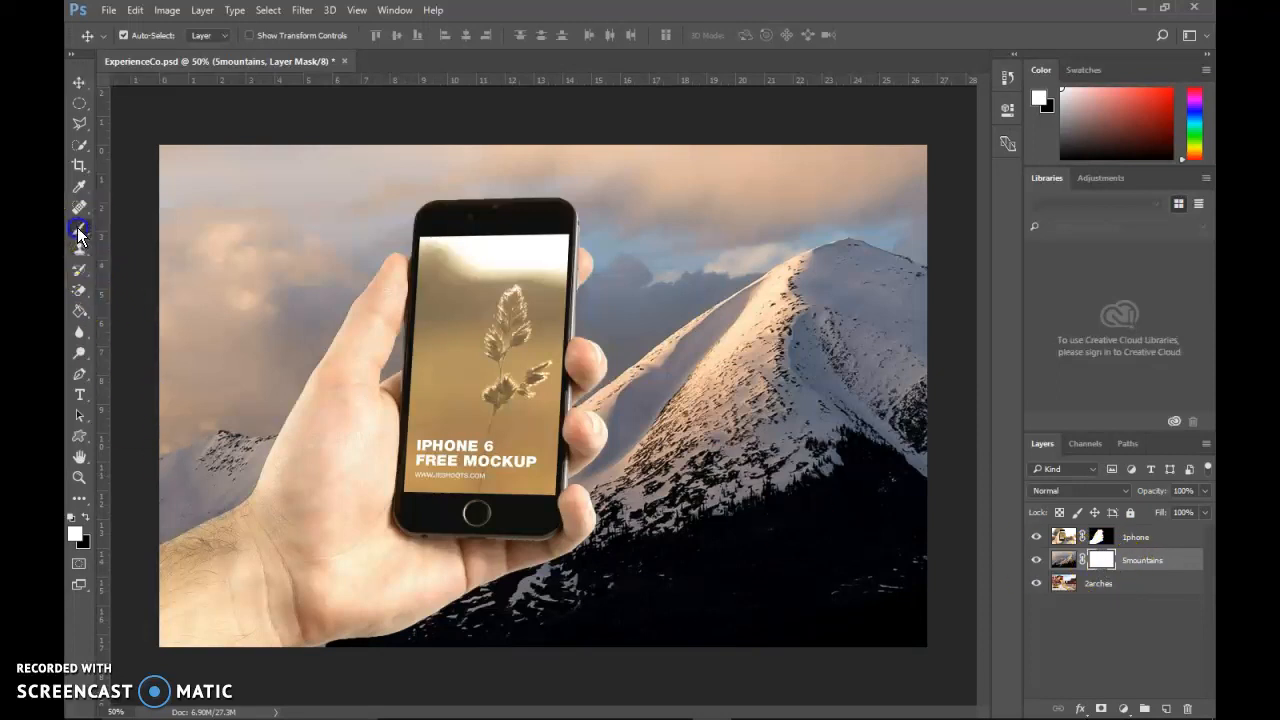
left_click(85, 517)
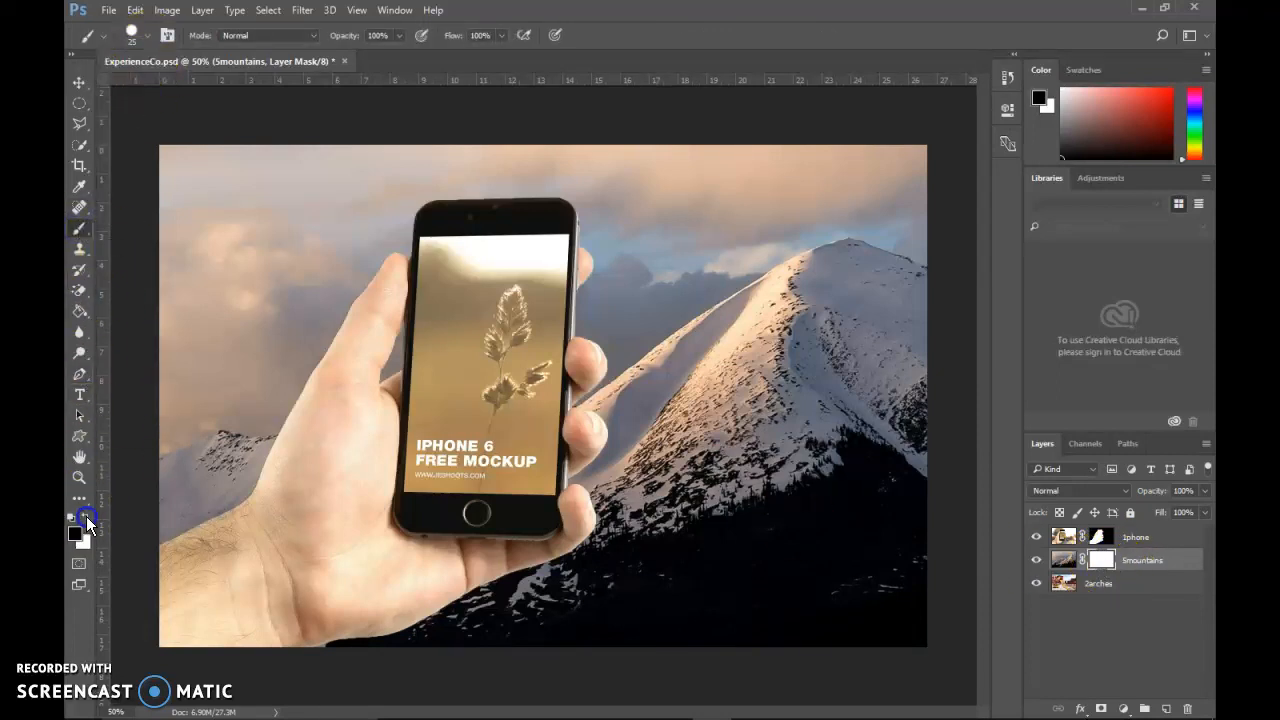
key("bracketright")
key("bracketright")
key("bracketright")
key("bracketright")
key("bracketright")
key("bracketright")
key("bracketright")
key("bracketright")
key("bracketright")
key("bracketright")
key("bracketright")
key("bracketright")
key("bracketright")
mouse_move(757, 234)
left_mouse_down()
mouse_move(785, 240)
mouse_move(783, 428)
left_mouse_up()
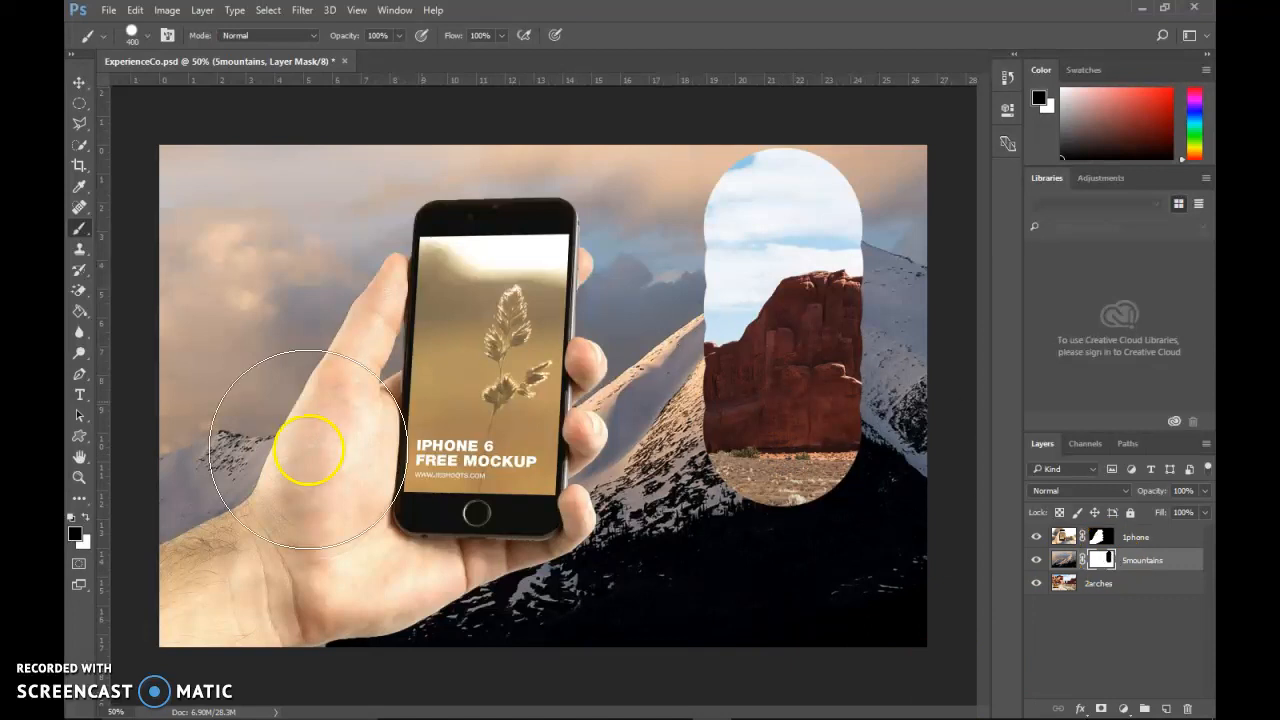
left_click(86, 516)
mouse_move(769, 370)
left_mouse_down()
mouse_move(783, 310)
mouse_move(764, 199)
mouse_move(778, 192)
mouse_move(830, 274)
mouse_move(840, 418)
mouse_move(843, 203)
left_mouse_up()
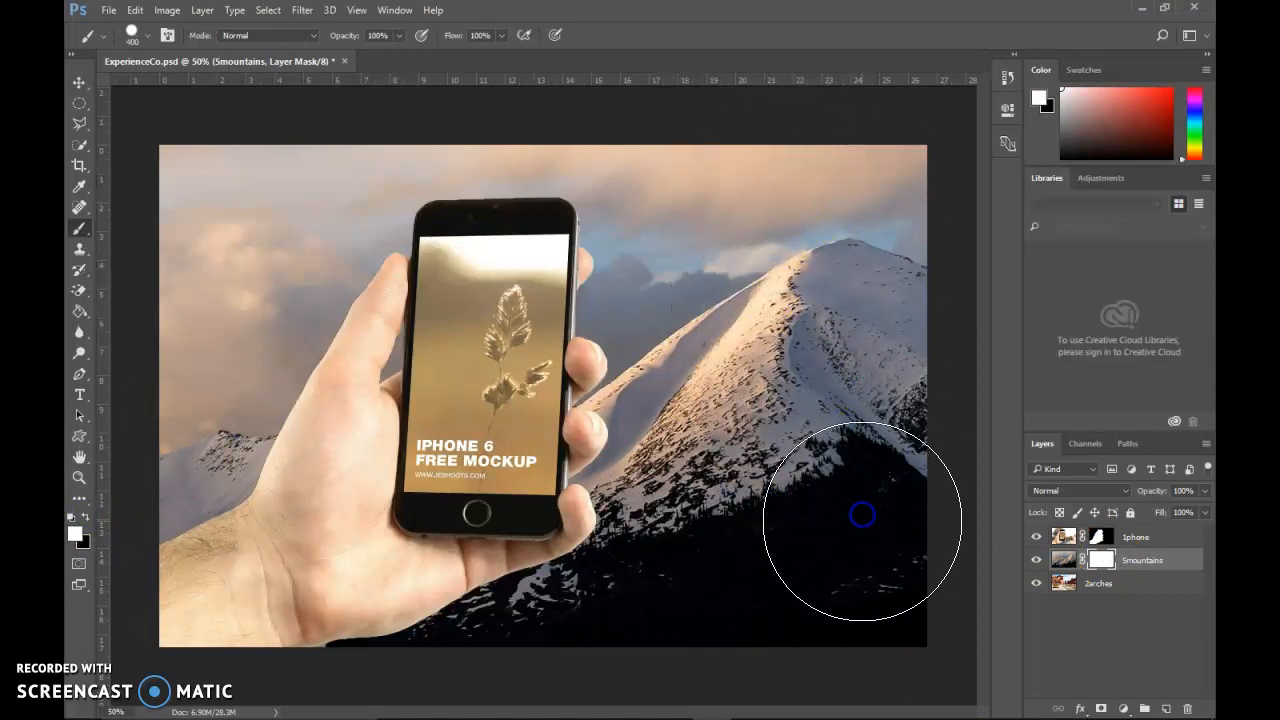